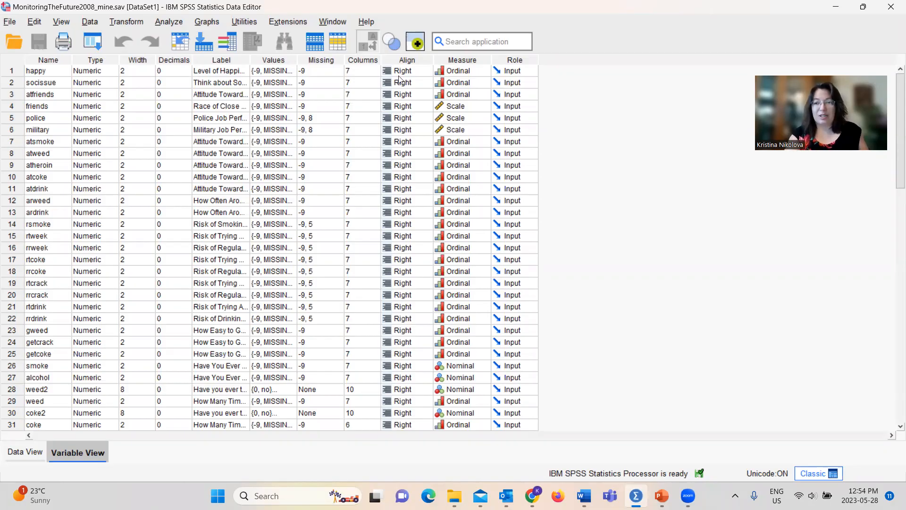
# Step: Set up a Frequencies analysis with Grade Point Average as the variable
pyautogui.moveTo(894, 161); pyautogui.dragTo(885, 279)
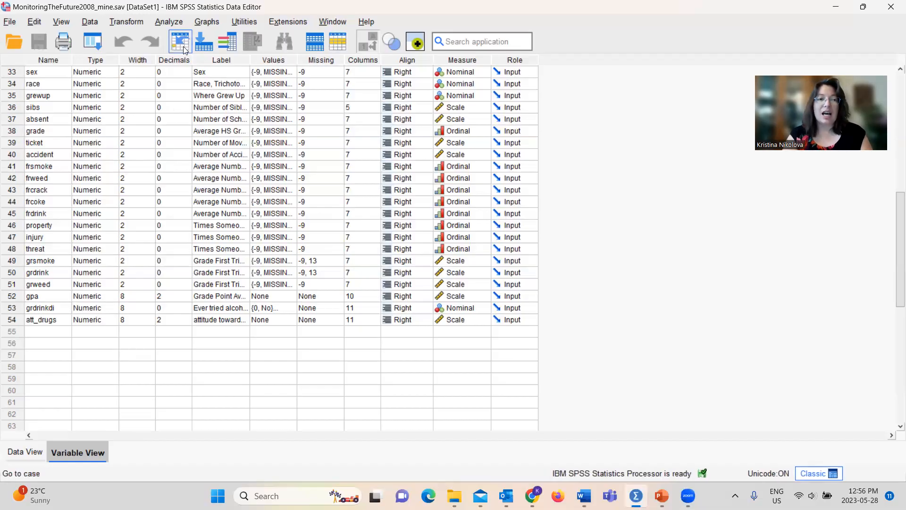
pyautogui.click(160, 22)
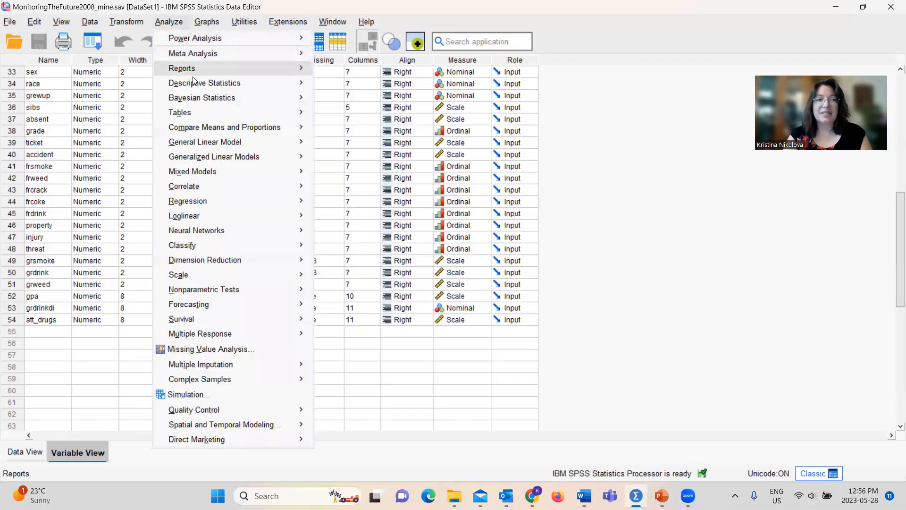
pyautogui.moveTo(240, 86)
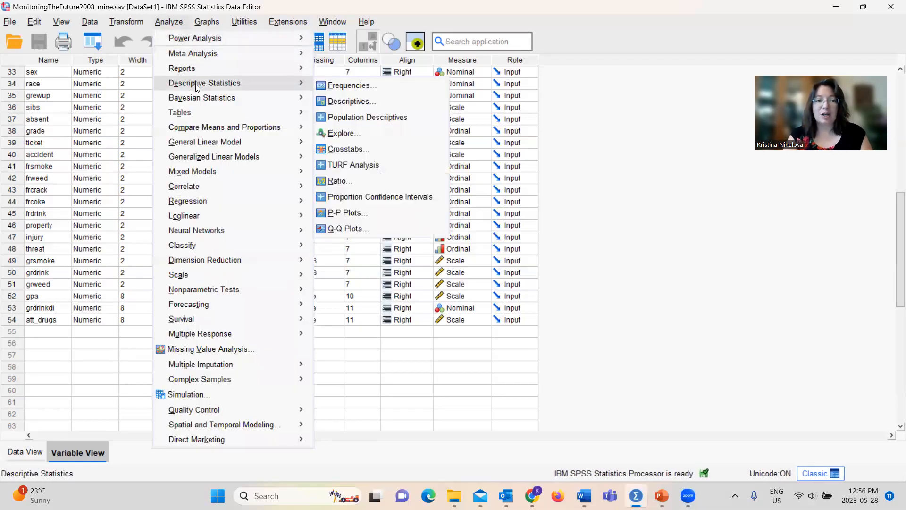
pyautogui.click(333, 89)
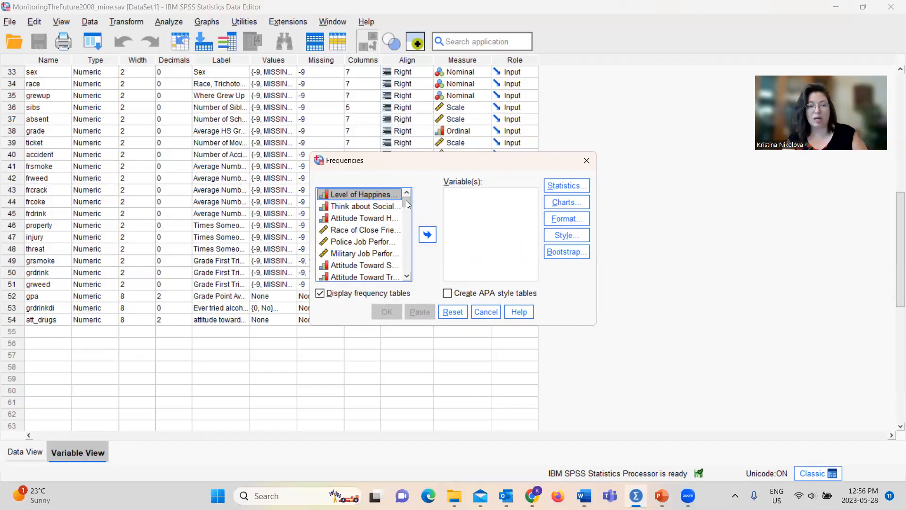
pyautogui.moveTo(406, 200); pyautogui.dragTo(408, 272)
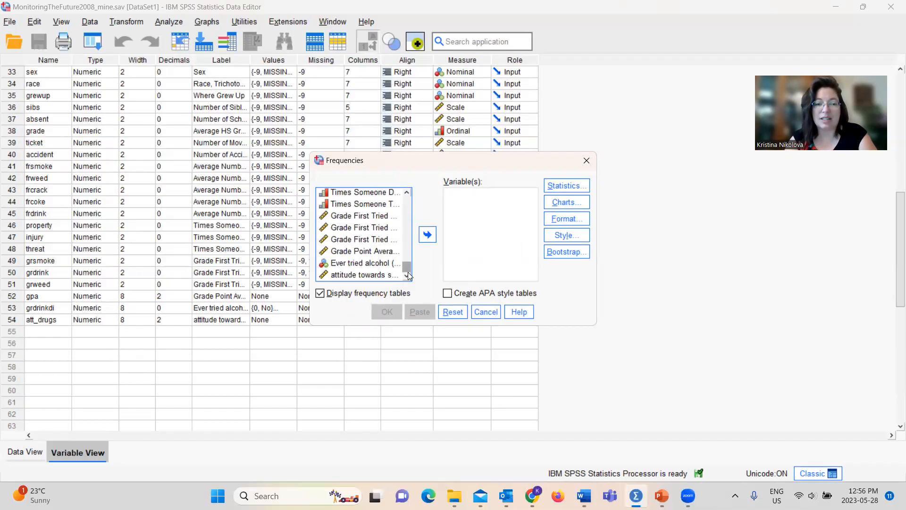
pyautogui.click(355, 253)
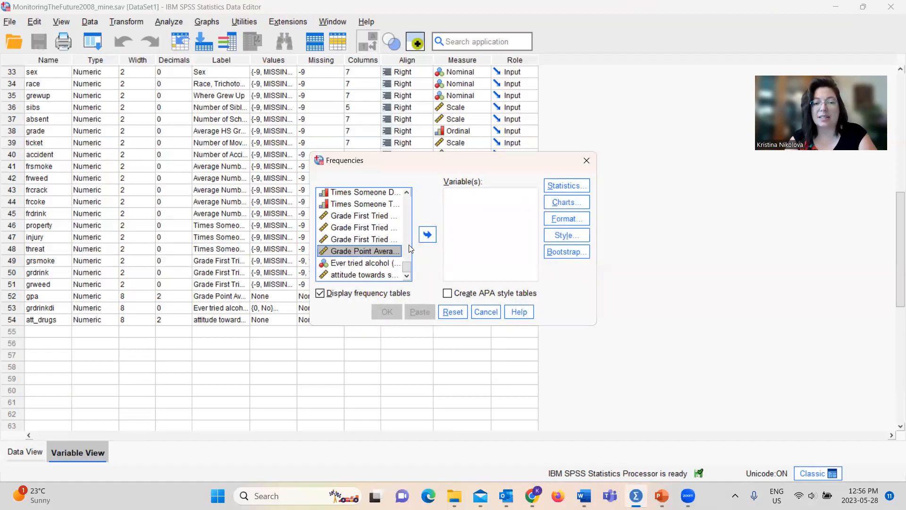
pyautogui.click(426, 234)
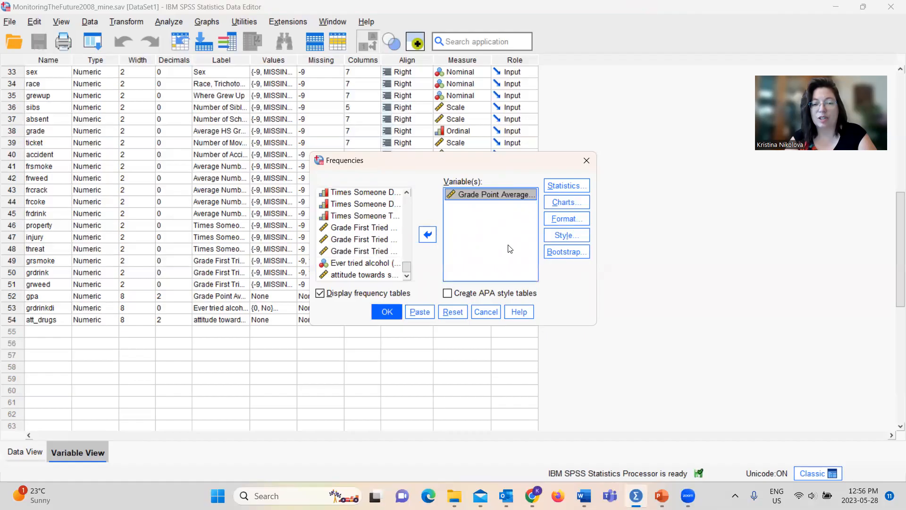
# Step: Include skewness and kurtosis in the statistics for the Frequencies analysis
pyautogui.click(550, 191)
pyautogui.click(502, 306)
pyautogui.click(501, 322)
pyautogui.click(427, 359)
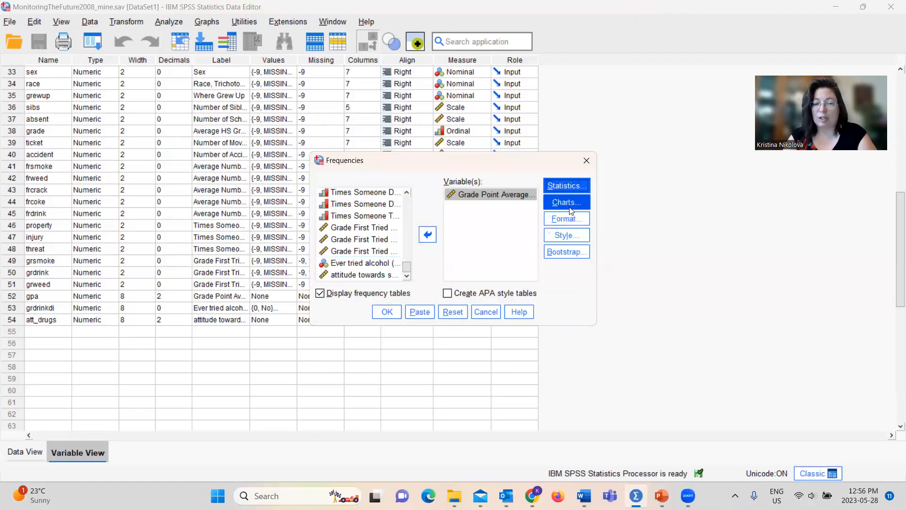
# Step: Add a histogram with a normal curve to the Frequencies analysis
pyautogui.click(570, 208)
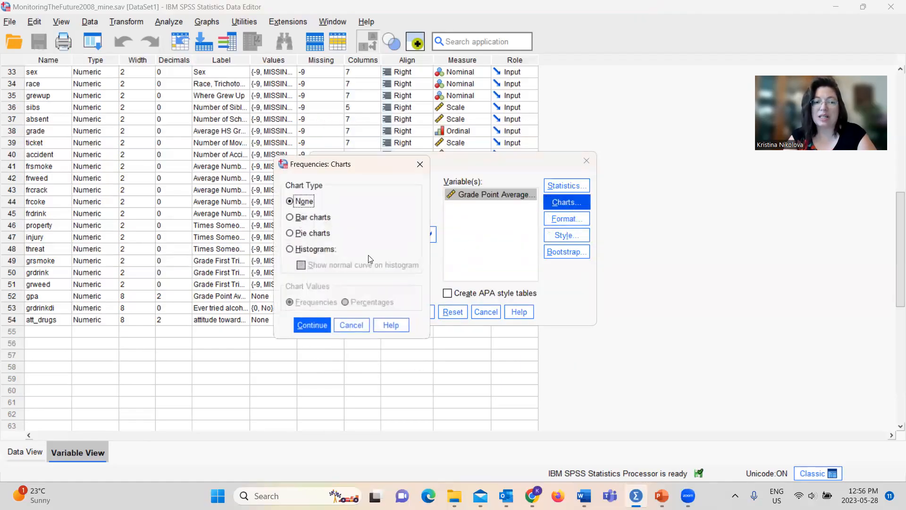
pyautogui.click(325, 254)
pyautogui.click(325, 267)
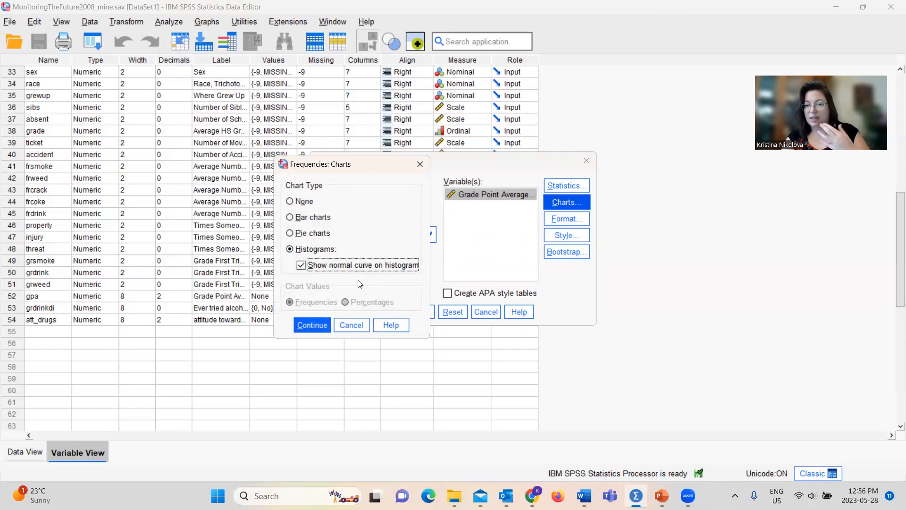
pyautogui.click(314, 329)
# Step: Paste the Frequencies command for gpa into the syntax editor and run all of its lines
pyautogui.click(421, 311)
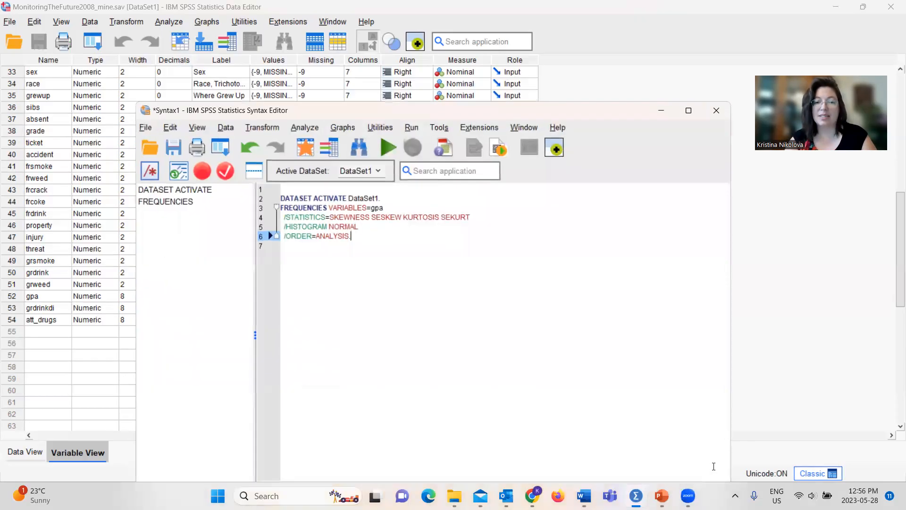
pyautogui.moveTo(355, 237); pyautogui.dragTo(277, 198)
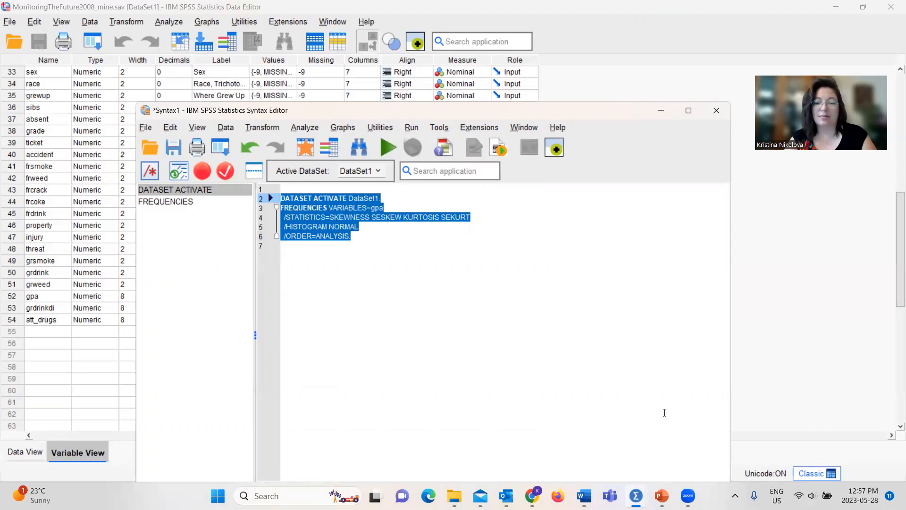
pyautogui.moveTo(636, 496)
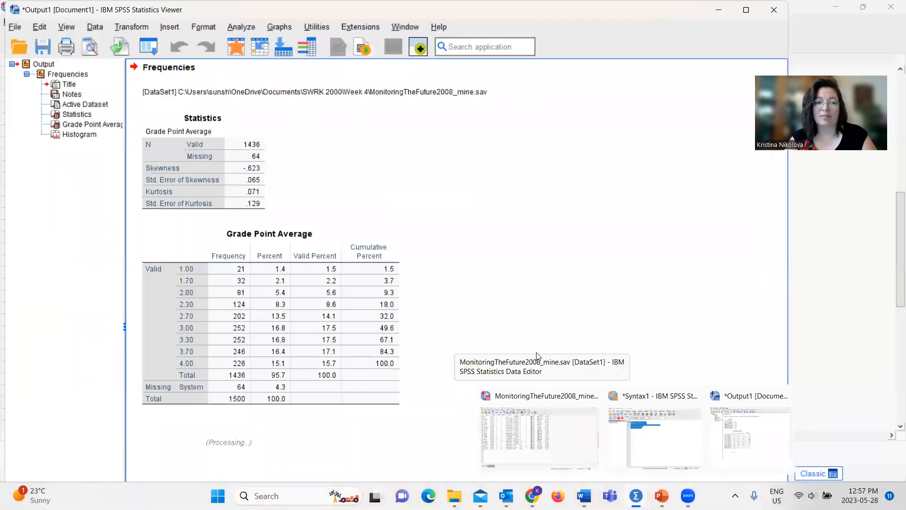
# Step: Maximize the output viewer and examine the Grade Point Average statistics and the histogram's shape against the normal curve
pyautogui.click(206, 180)
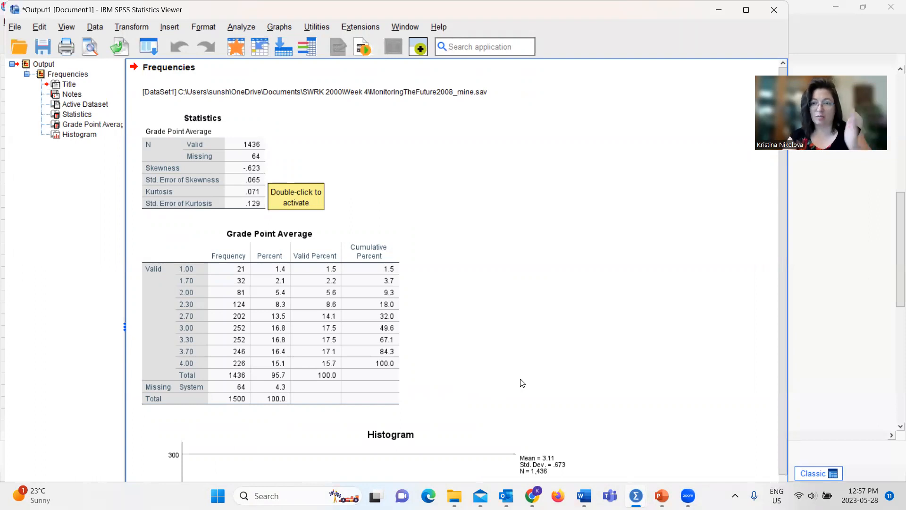
pyautogui.click(530, 438)
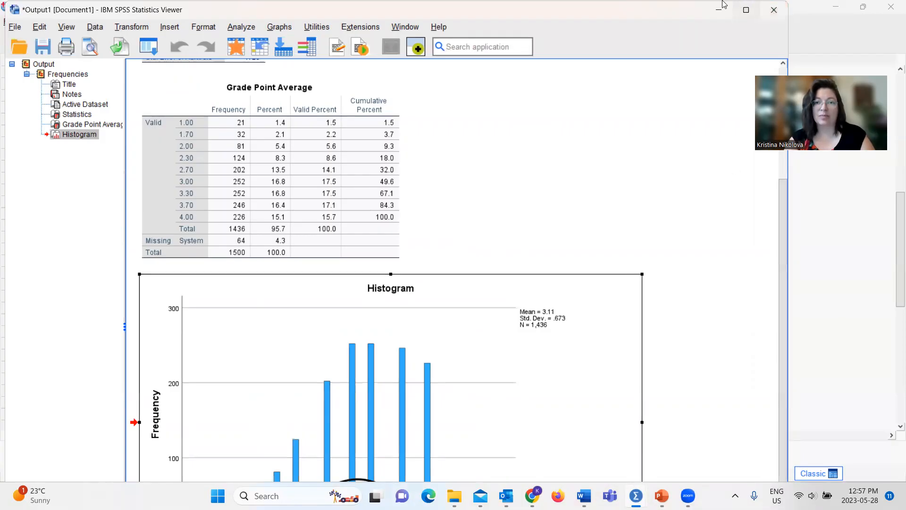
pyautogui.click(753, 13)
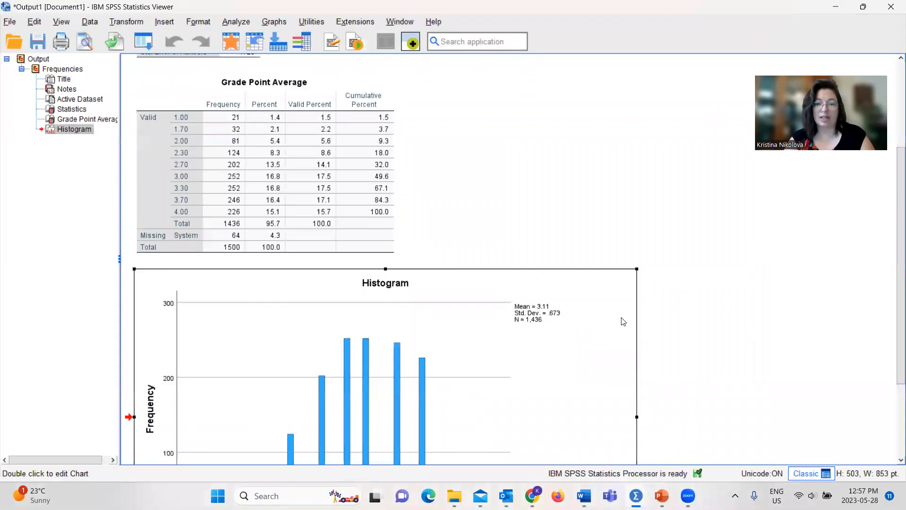
pyautogui.moveTo(900, 300); pyautogui.dragTo(893, 372)
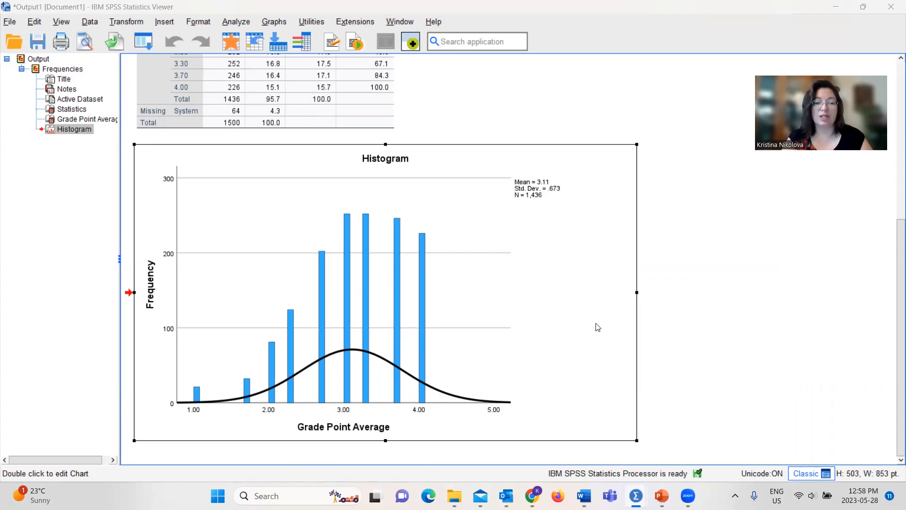
# Step: Set up a one-sample t-test on Grade Point Average [gpa] with a test value of 3.0
pyautogui.click(233, 24)
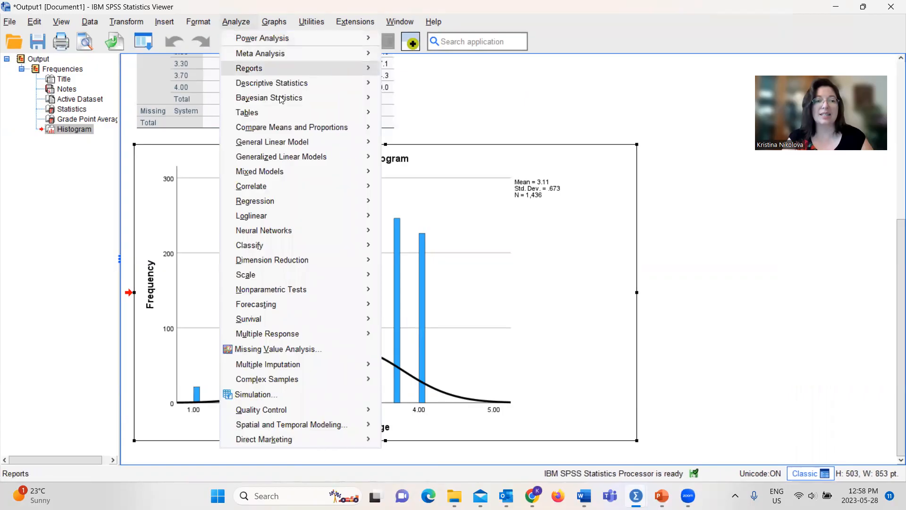
pyautogui.moveTo(314, 132)
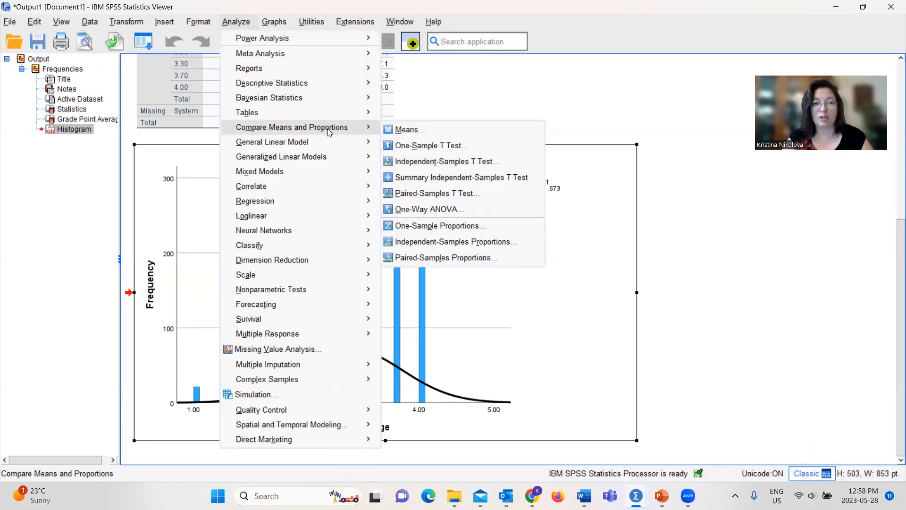
pyautogui.click(424, 144)
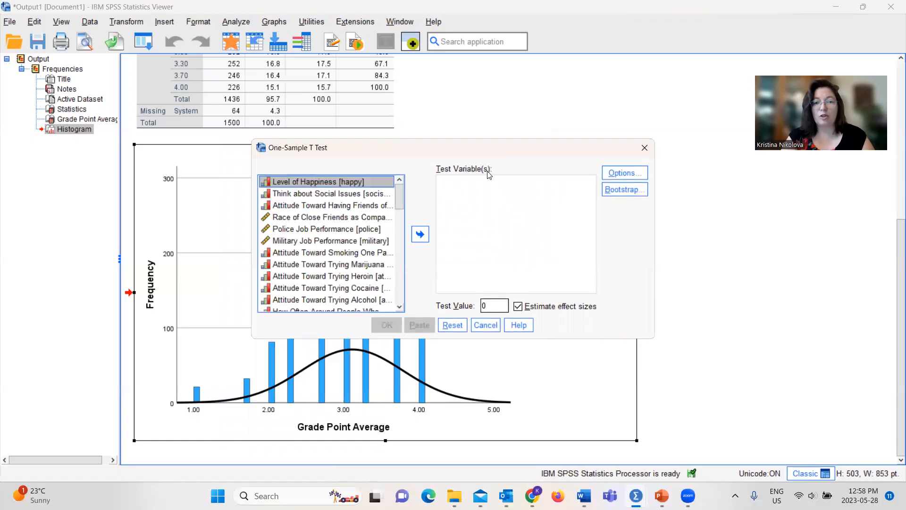
pyautogui.moveTo(399, 196); pyautogui.dragTo(400, 300)
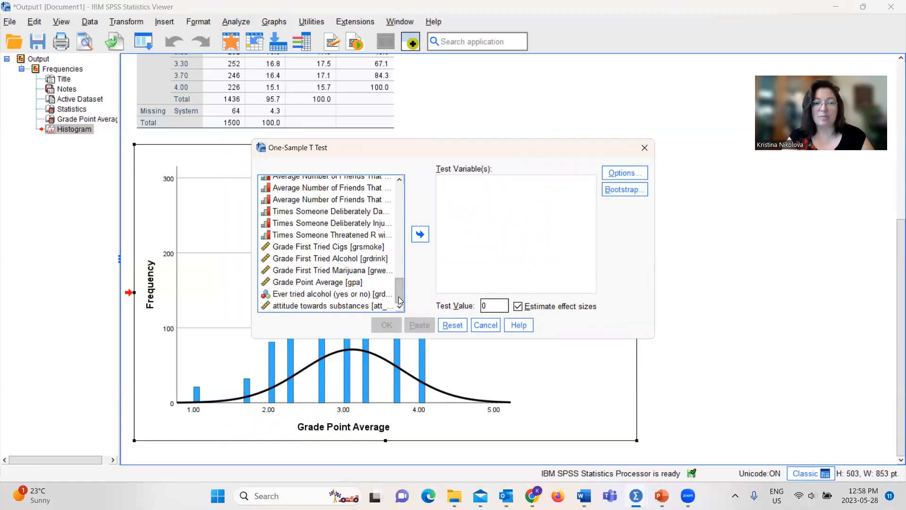
pyautogui.click(344, 282)
pyautogui.click(420, 234)
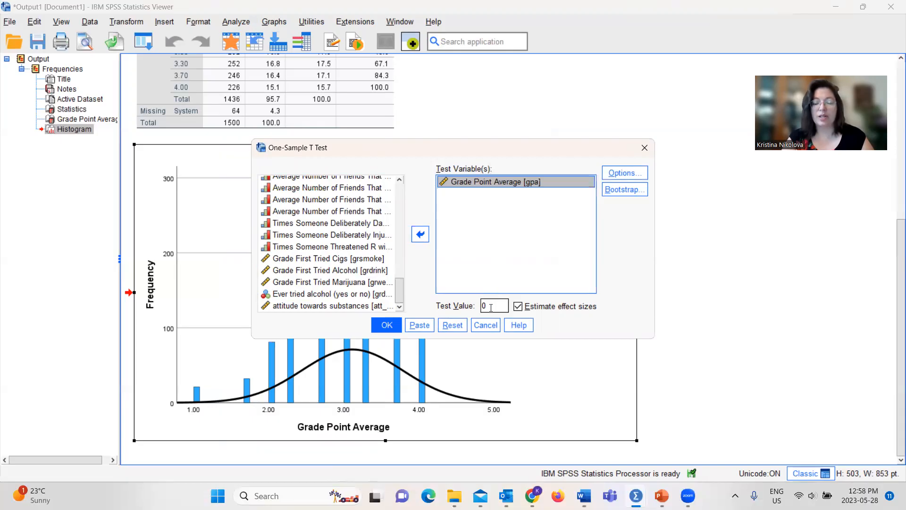
pyautogui.doubleClick(491, 308)
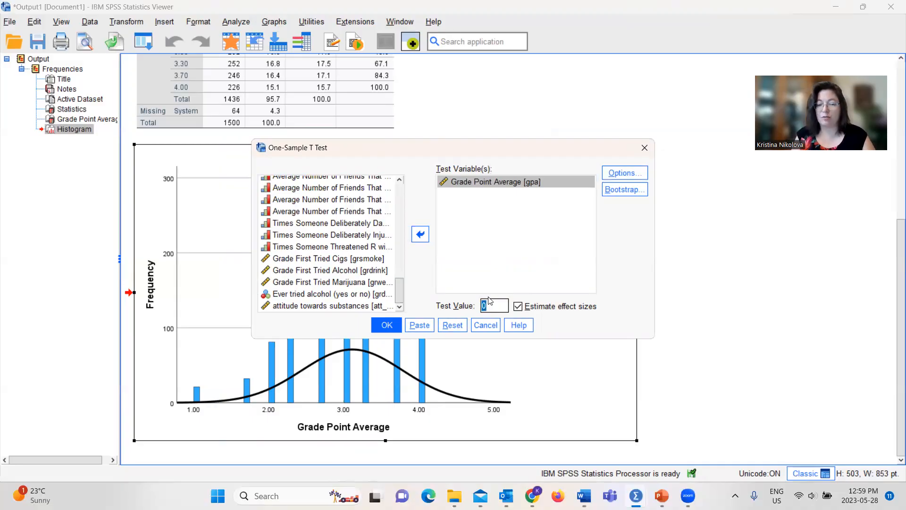
pyautogui.write('3.0')
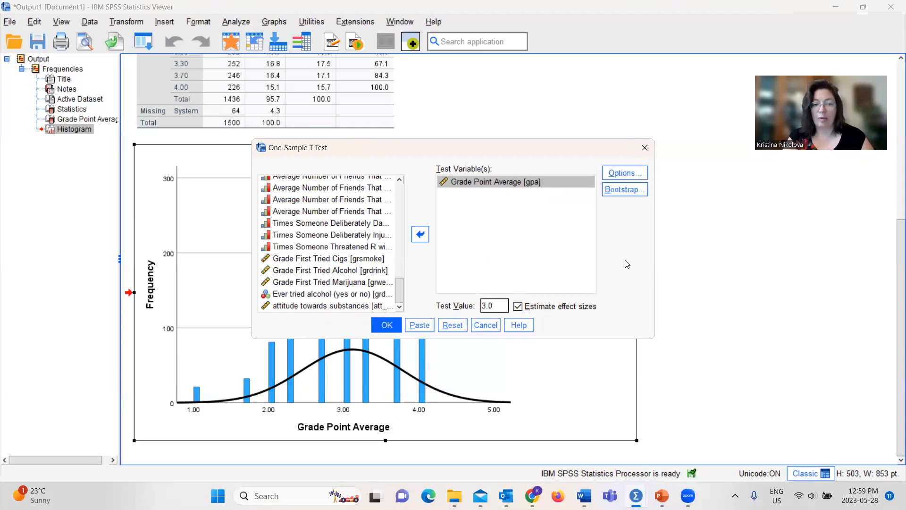
# Step: Paste the one-sample t-test command as syntax, run only those lines and review the resulting T-Test tables
pyautogui.click(419, 329)
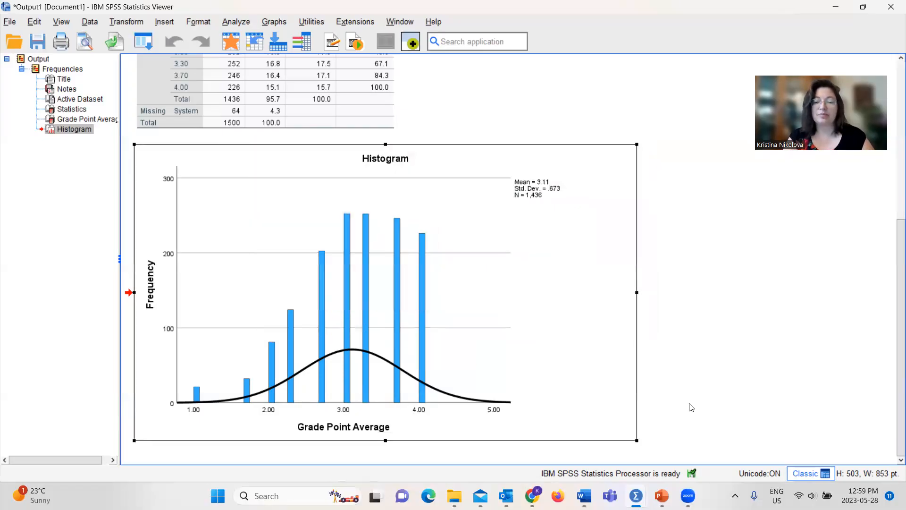
pyautogui.moveTo(636, 496)
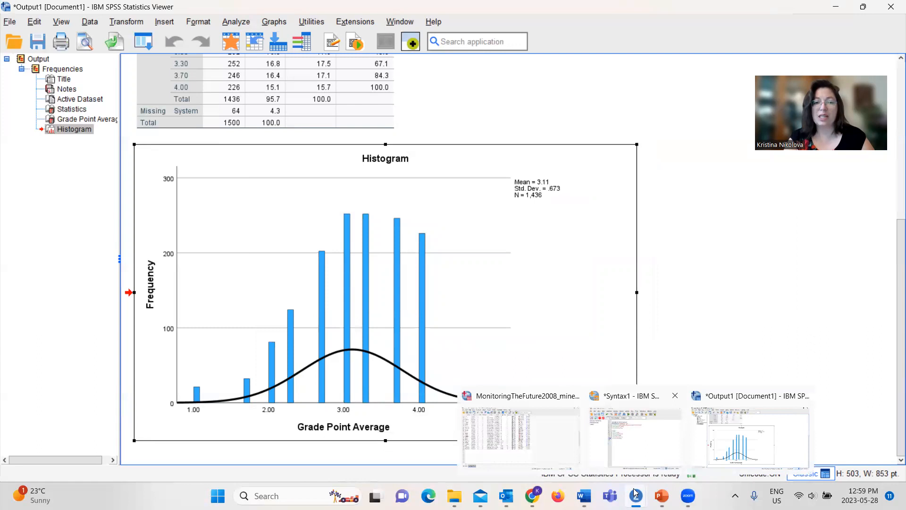
pyautogui.click(633, 428)
pyautogui.moveTo(354, 301); pyautogui.dragTo(281, 254)
pyautogui.click(388, 147)
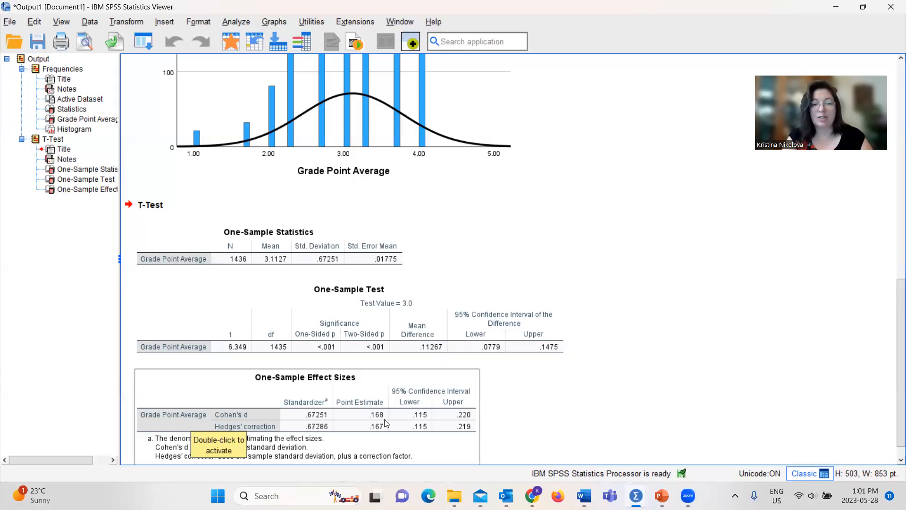
pyautogui.click(505, 378)
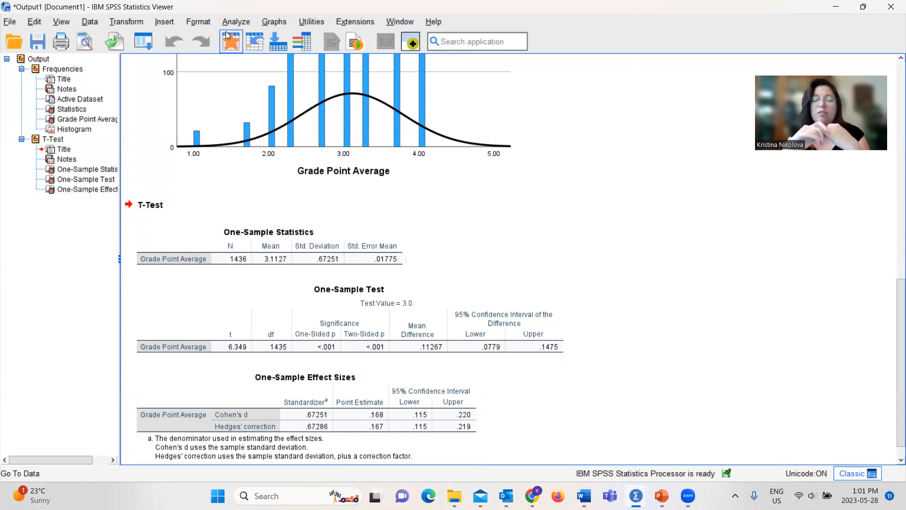
pyautogui.click(250, 112)
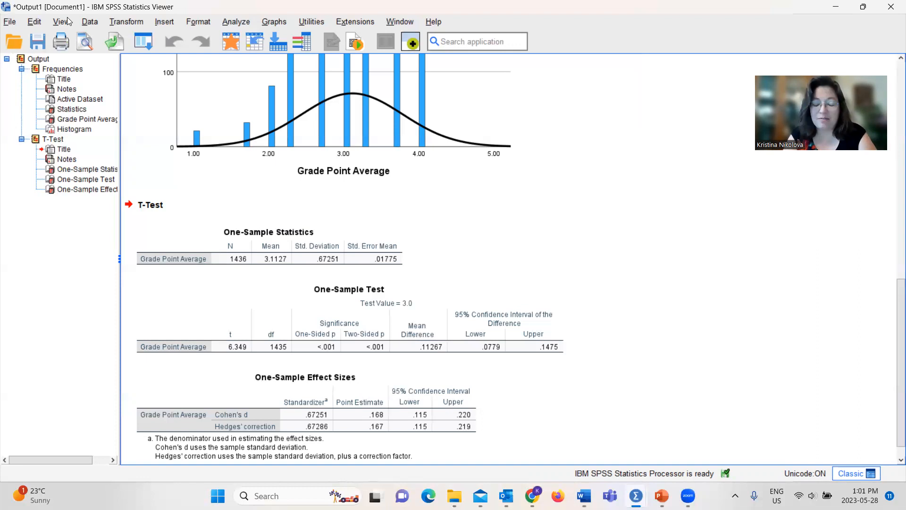
# Step: Set up a Split File that organizes output by groups based on Ever tried alcohol (yes or no), sorting the file by the grouping variable
pyautogui.click(90, 23)
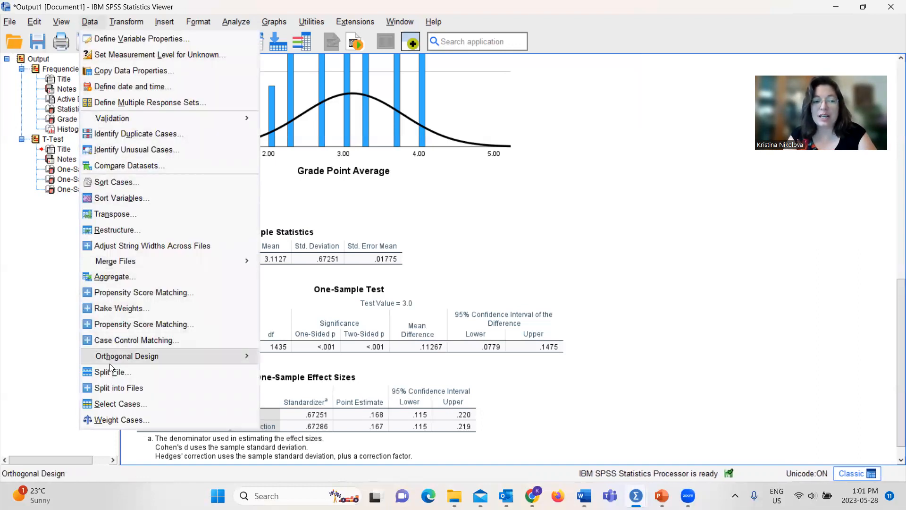
pyautogui.click(134, 373)
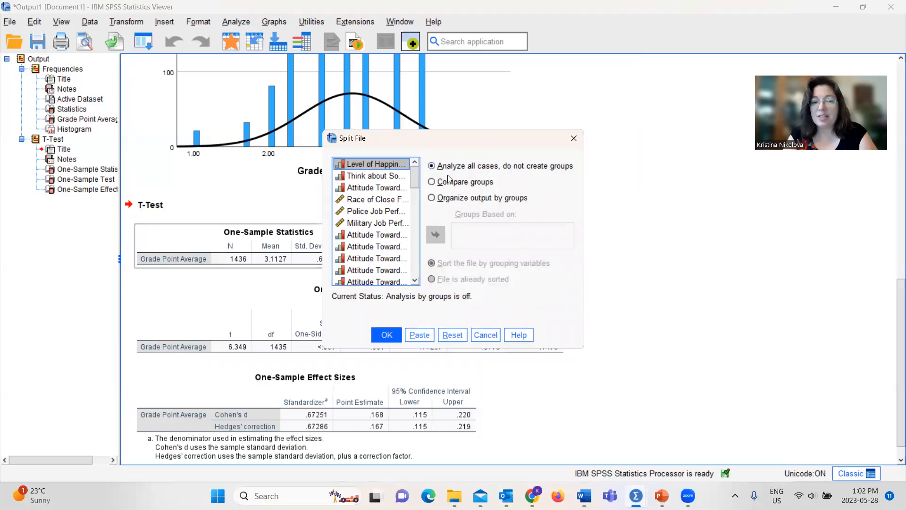
pyautogui.click(433, 200)
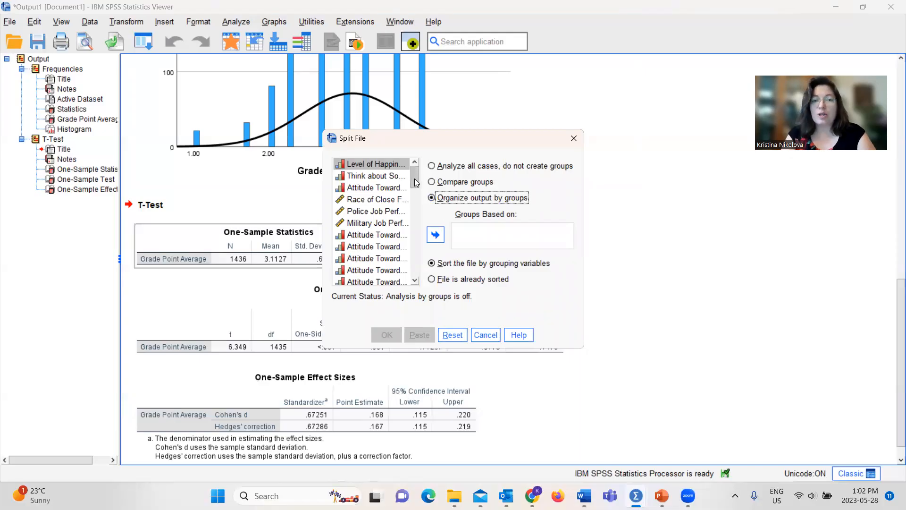
pyautogui.moveTo(416, 185); pyautogui.dragTo(420, 283)
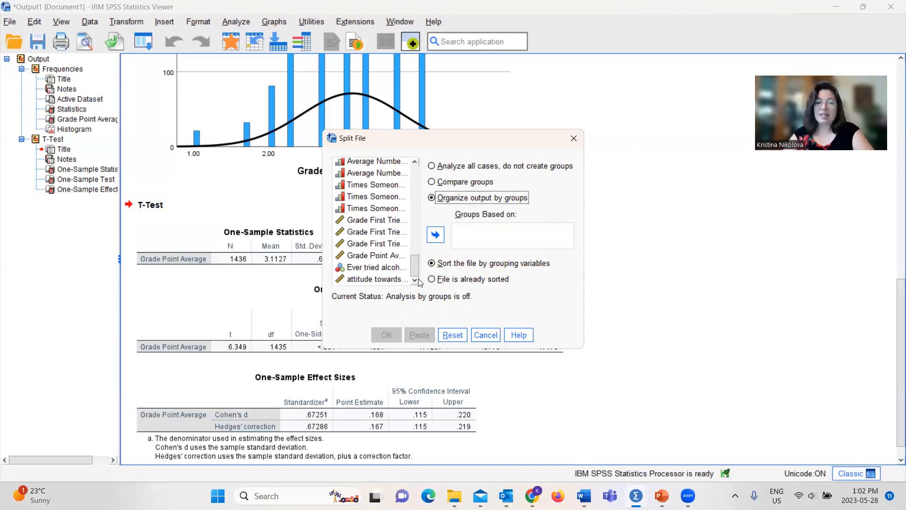
pyautogui.click(382, 272)
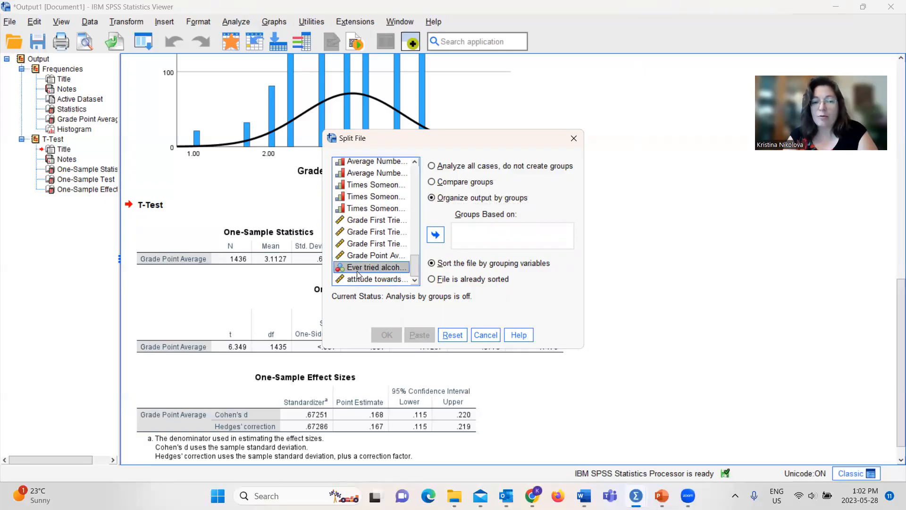
pyautogui.click(435, 235)
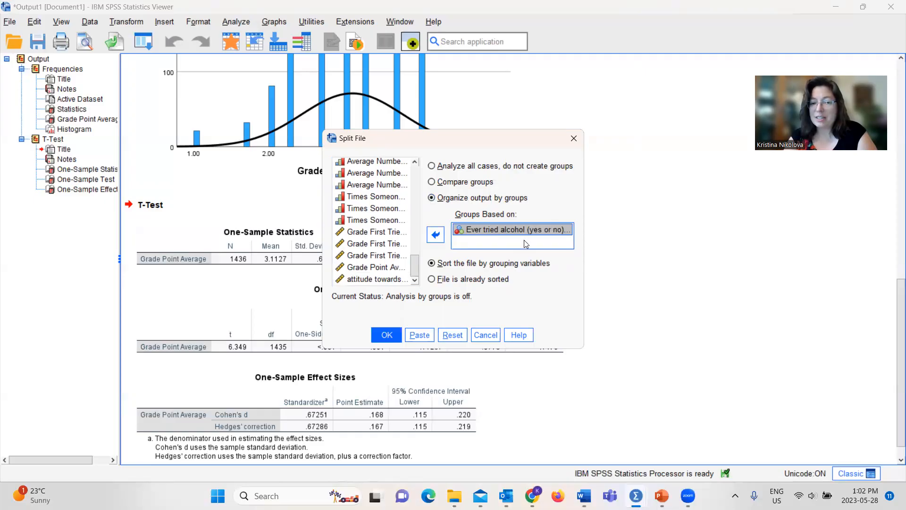
# Step: Paste the split file command as syntax and run only the SORT CASES and SPLIT FILE lines for grdrinkdi
pyautogui.click(427, 341)
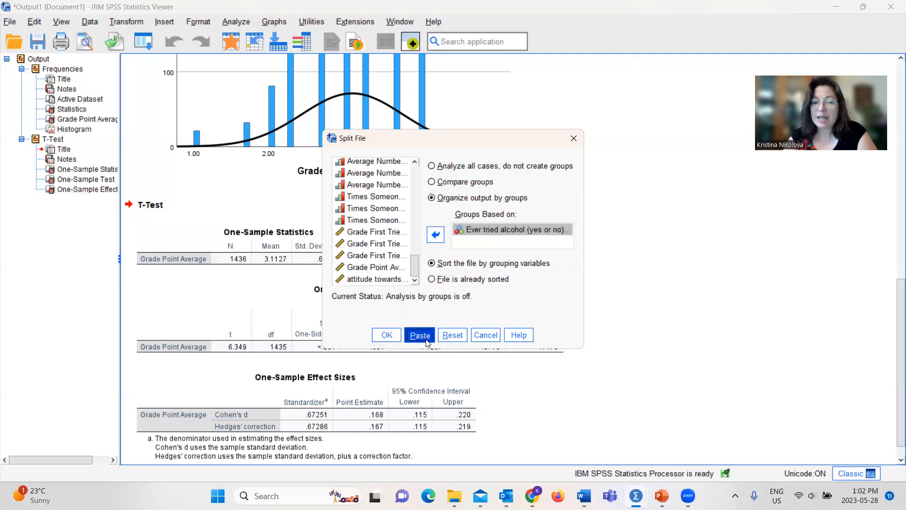
pyautogui.moveTo(651, 489)
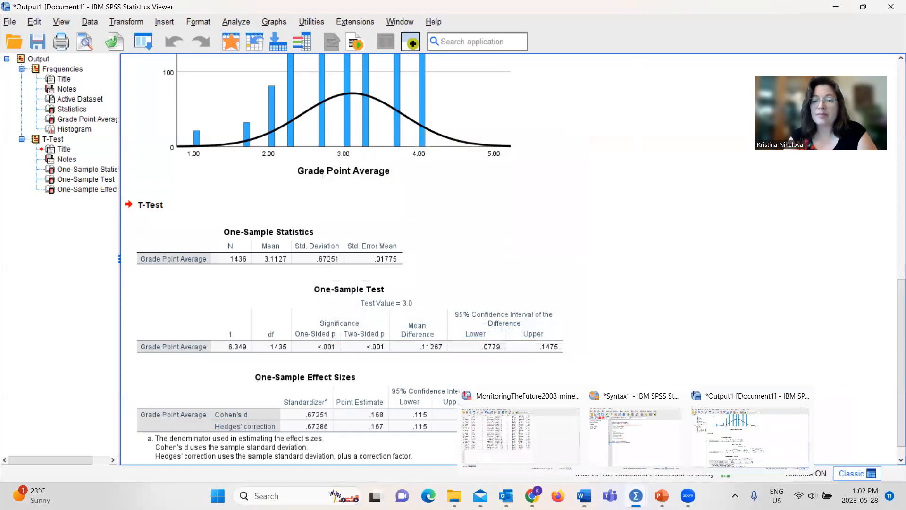
pyautogui.click(651, 430)
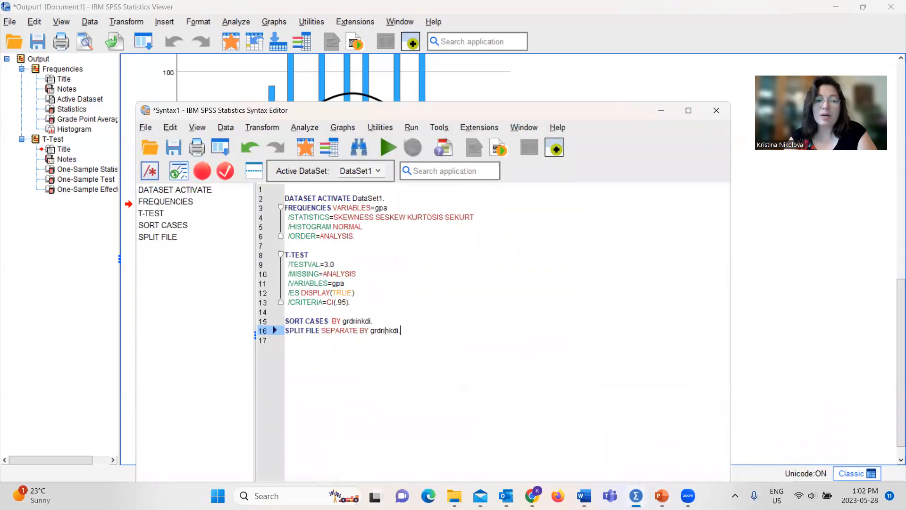
pyautogui.moveTo(385, 331); pyautogui.dragTo(304, 314)
pyautogui.click(389, 149)
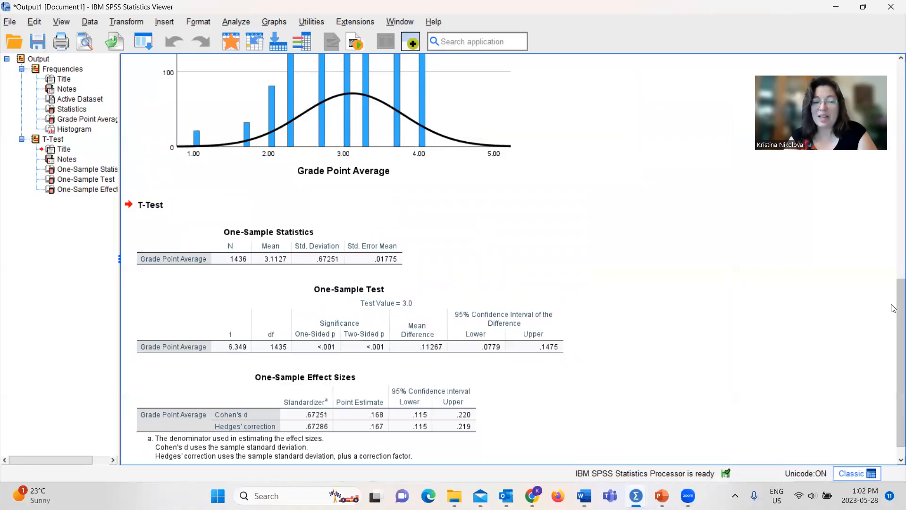
pyautogui.scroll(-1, 893, 308)
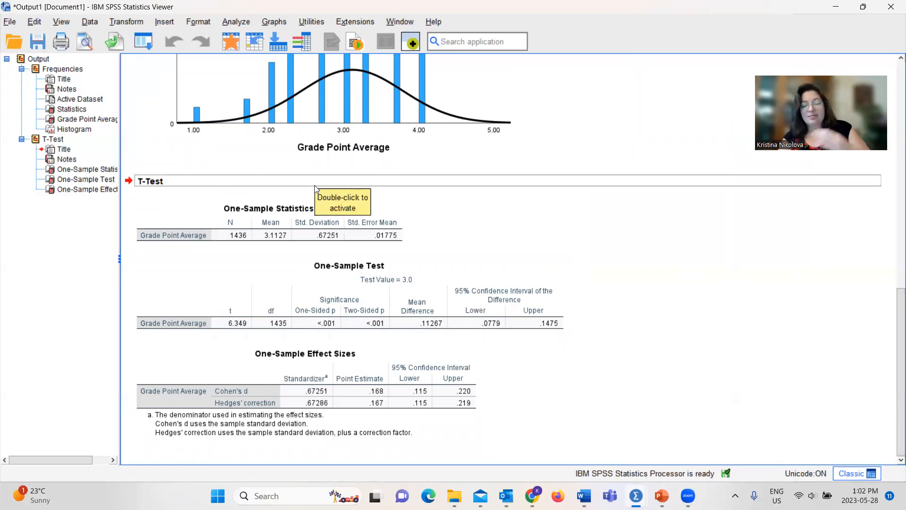
# Step: Set up Frequencies for Grade Point Average with skewness, kurtosis and a histogram showing the normal curve
pyautogui.click(238, 23)
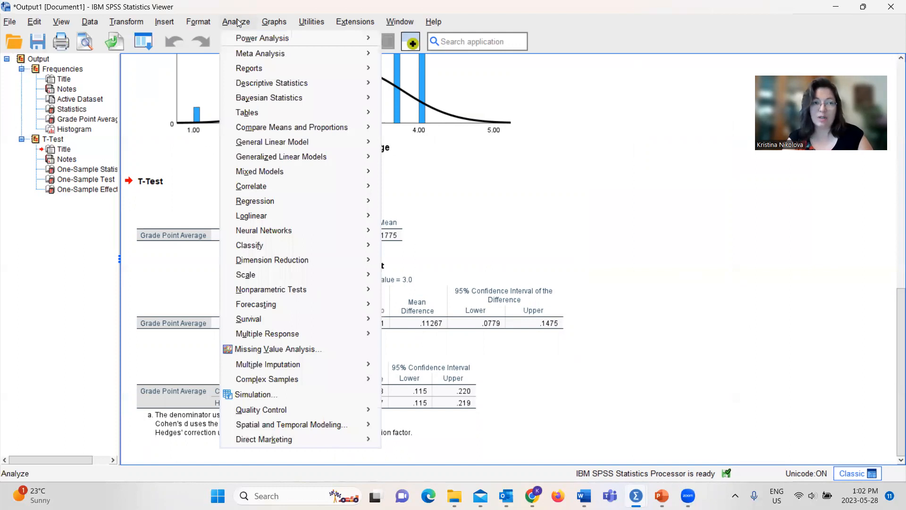
pyautogui.moveTo(287, 88)
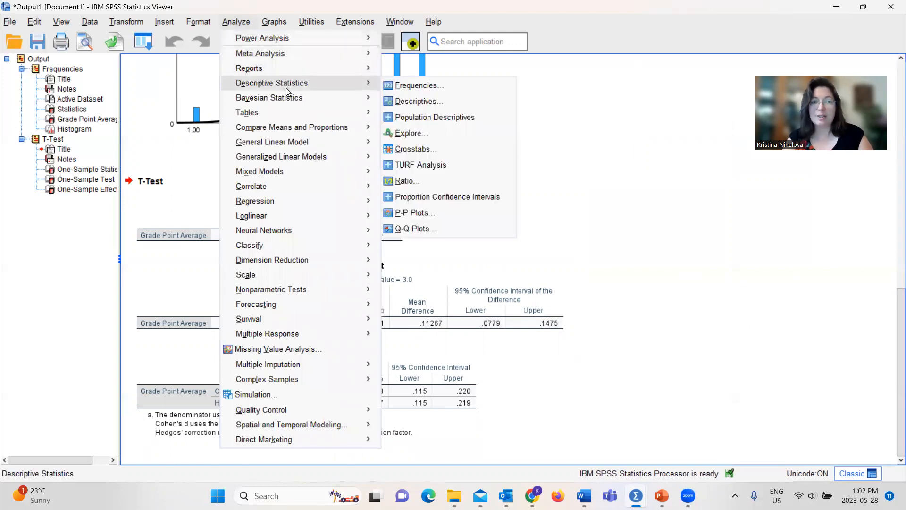
pyautogui.click(417, 88)
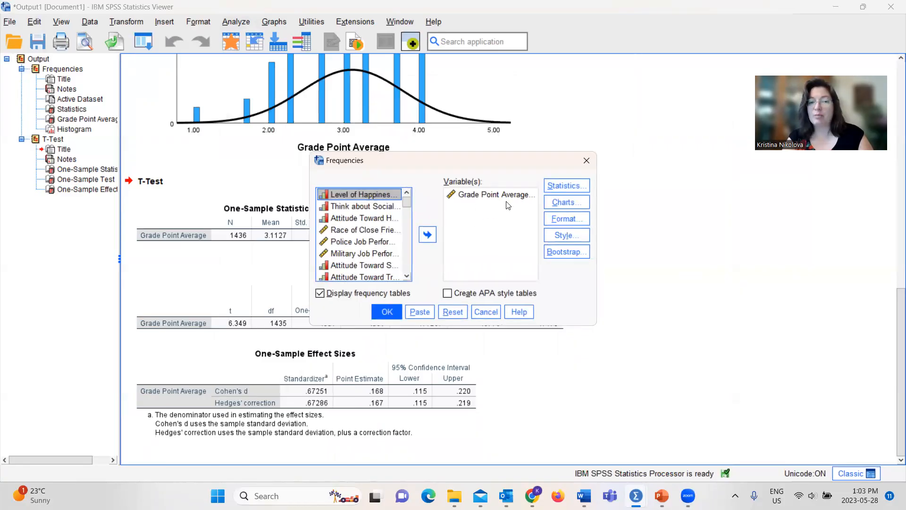
pyautogui.click(569, 186)
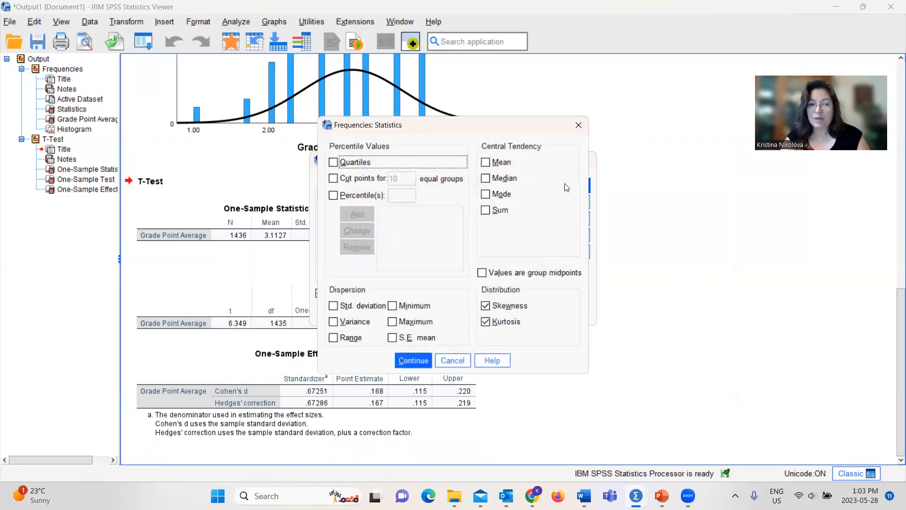
pyautogui.click(425, 360)
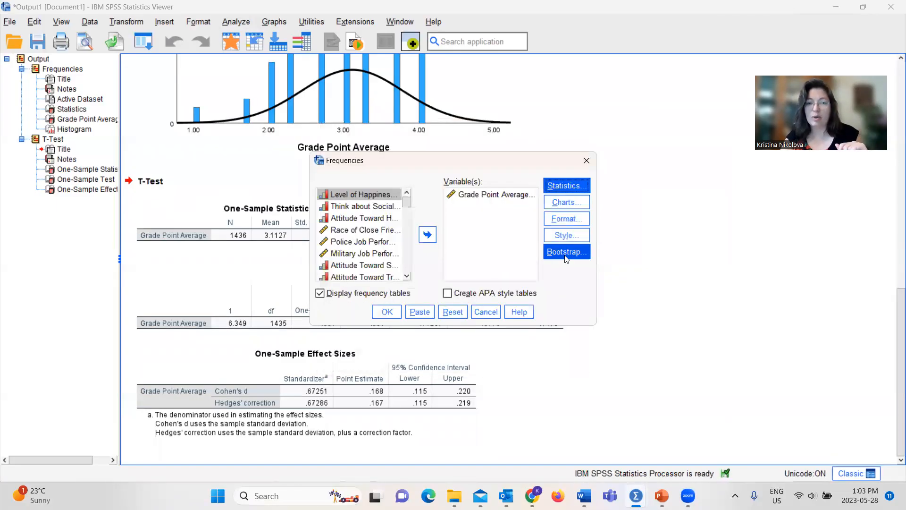
pyautogui.click(567, 205)
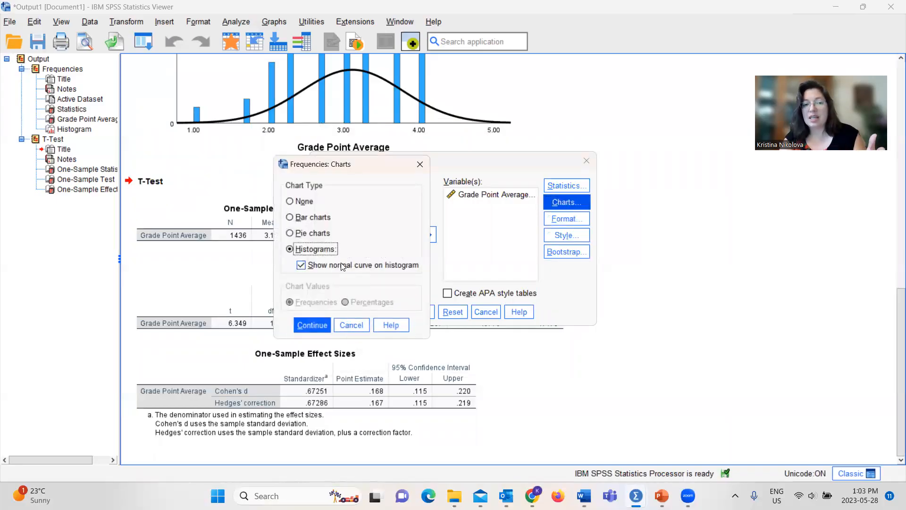
pyautogui.click(314, 325)
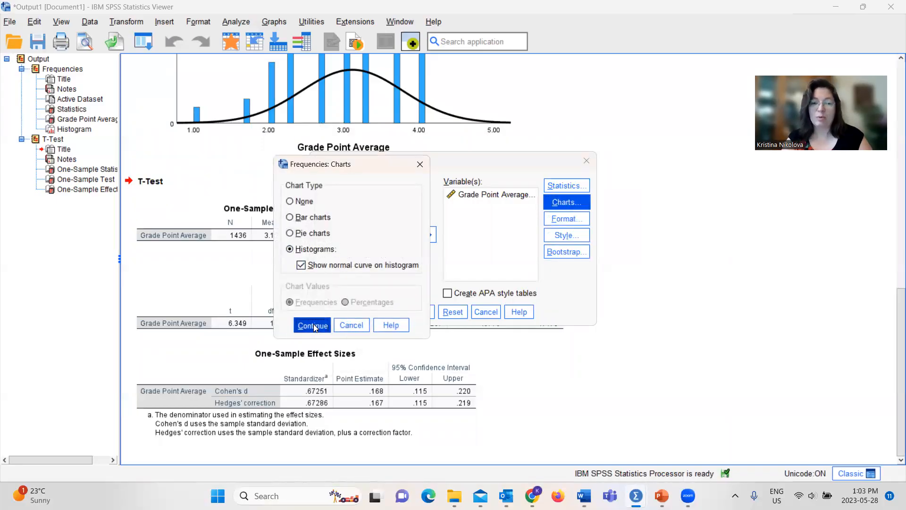
# Step: Paste the new Frequencies command for gpa as syntax and run only those lines
pyautogui.click(429, 313)
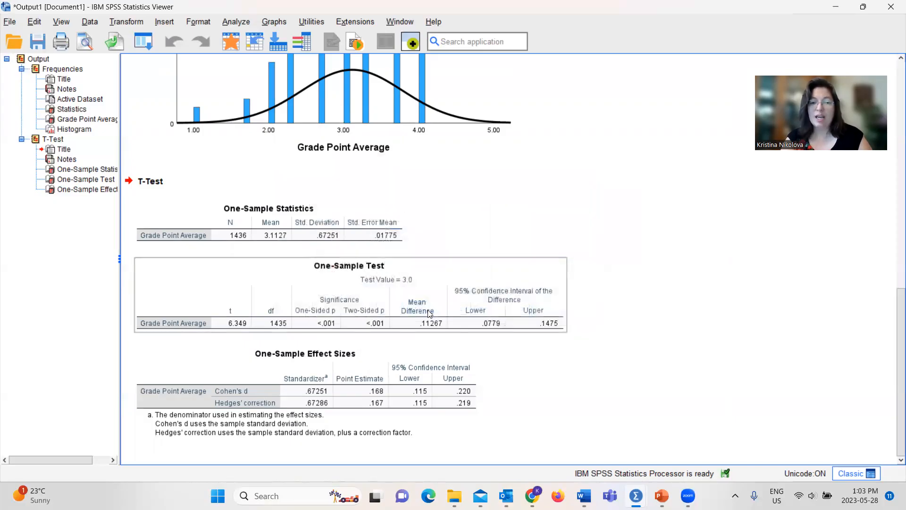
pyautogui.moveTo(661, 496)
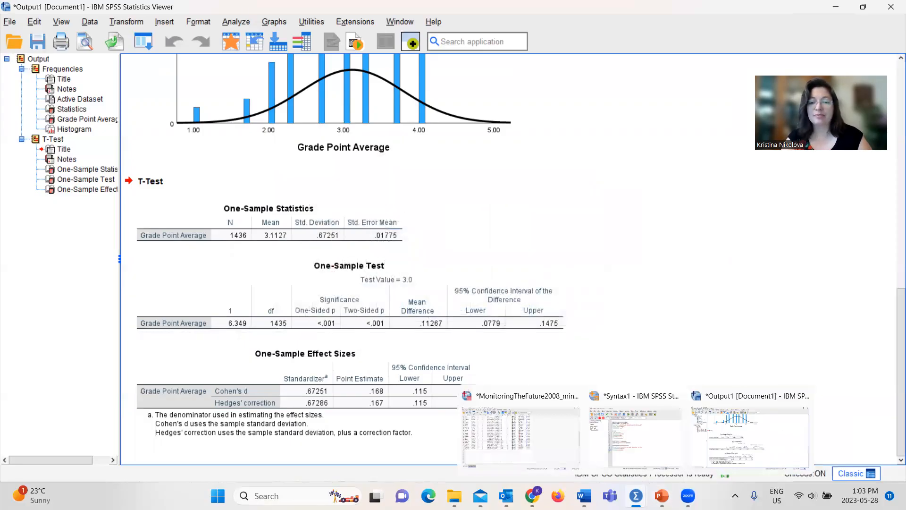
pyautogui.click(634, 425)
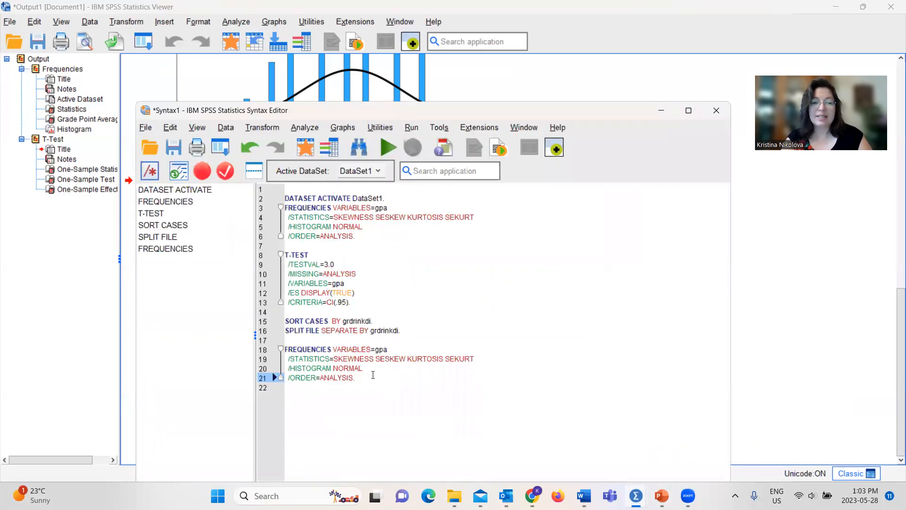
pyautogui.moveTo(353, 378); pyautogui.dragTo(285, 350)
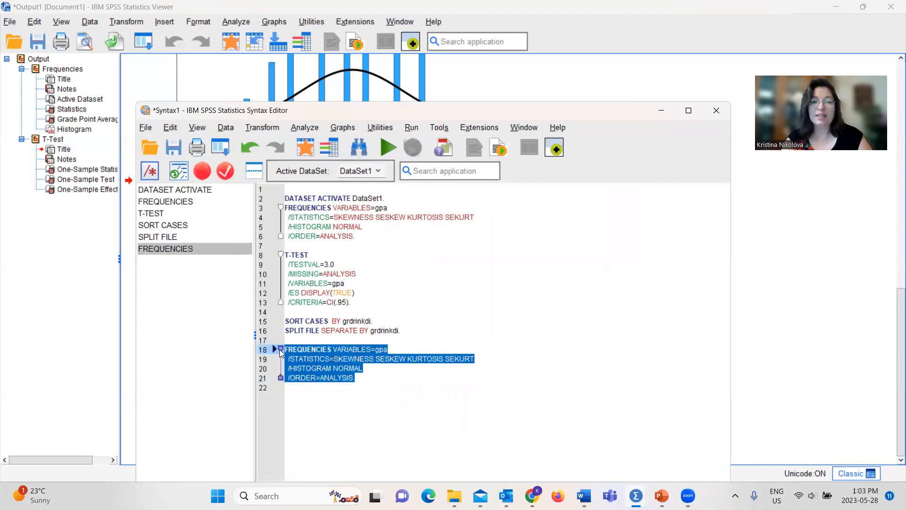
pyautogui.click(389, 148)
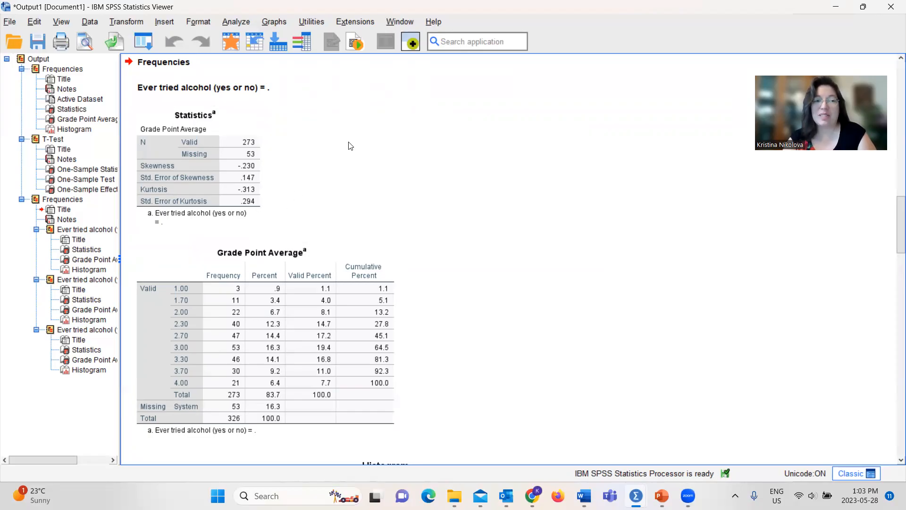
# Step: Examine the Grade Point Average skewness, kurtosis, frequency tables and histograms for the missing, No and Yes alcohol groups
pyautogui.moveTo(894, 218); pyautogui.dragTo(893, 275)
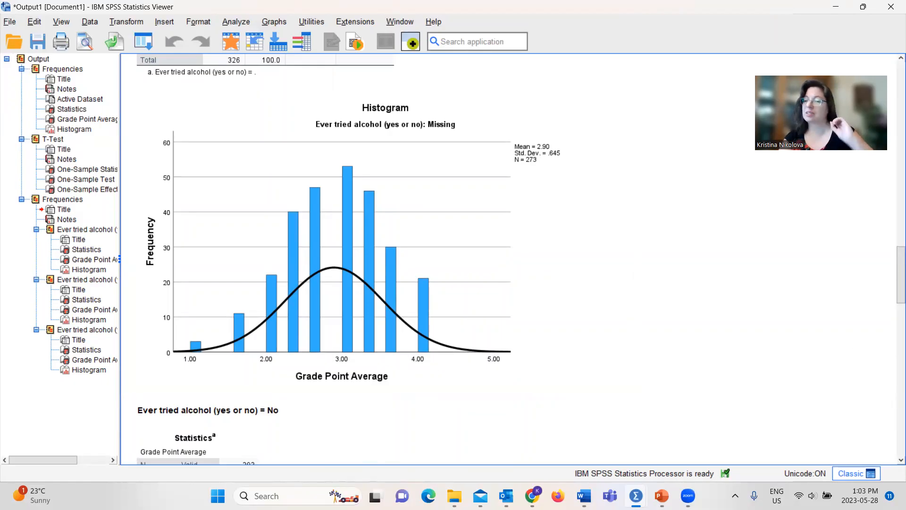
pyautogui.moveTo(893, 269); pyautogui.dragTo(893, 319)
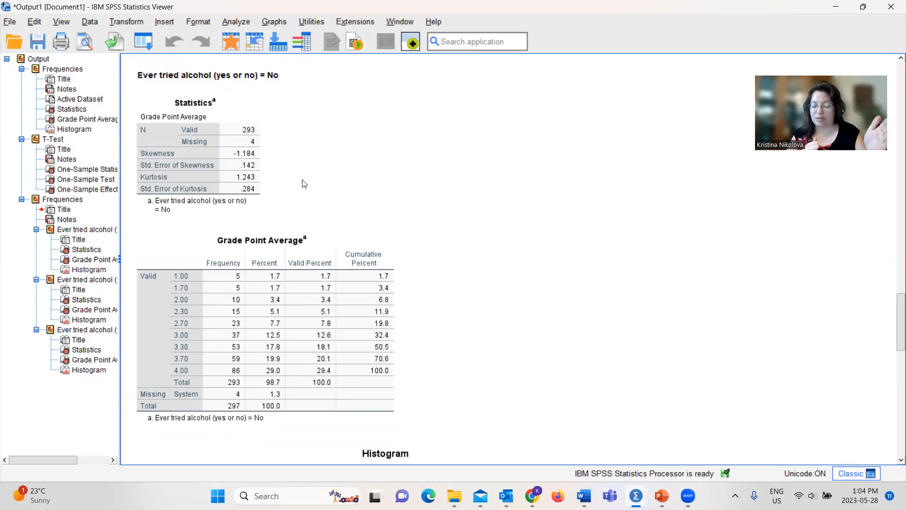
pyautogui.click(234, 289)
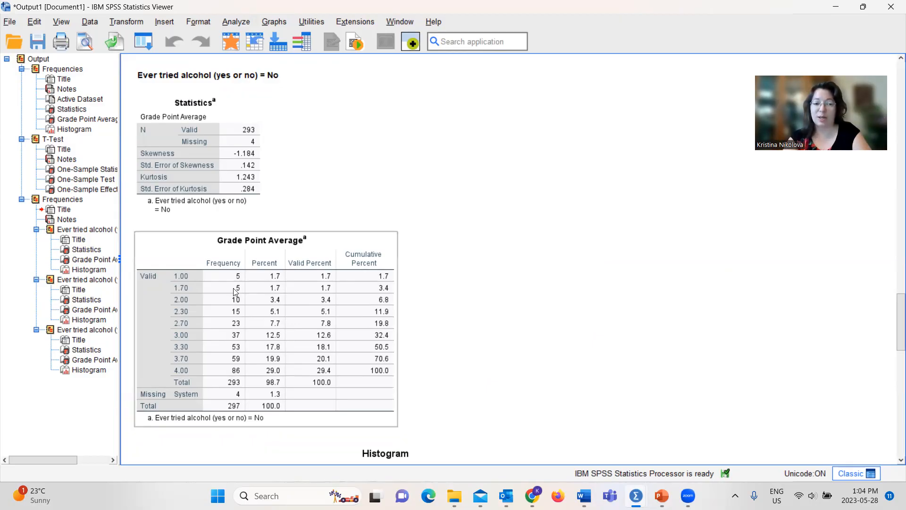
pyautogui.click(238, 171)
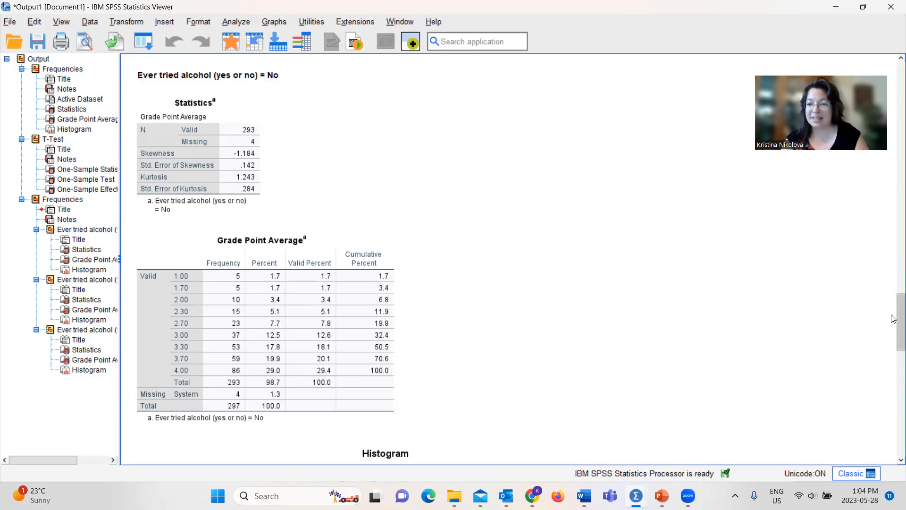
pyautogui.moveTo(893, 319); pyautogui.dragTo(894, 383)
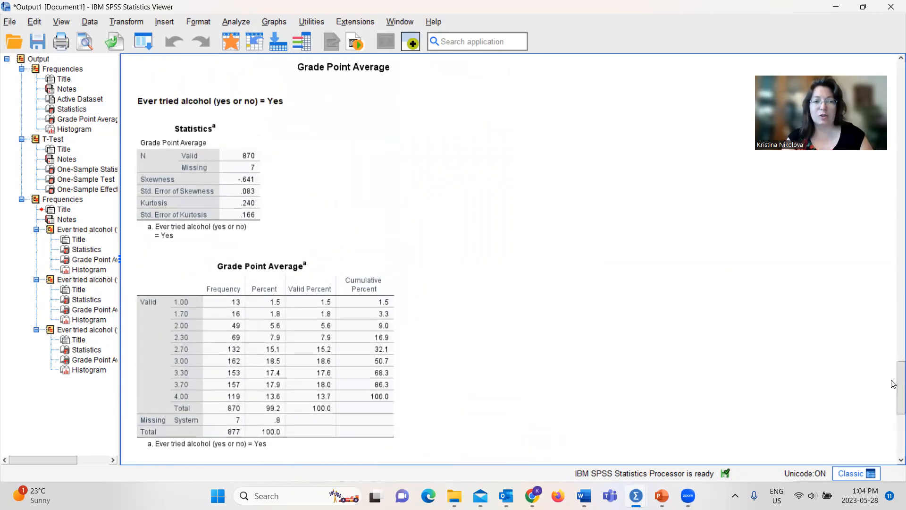
pyautogui.click(253, 133)
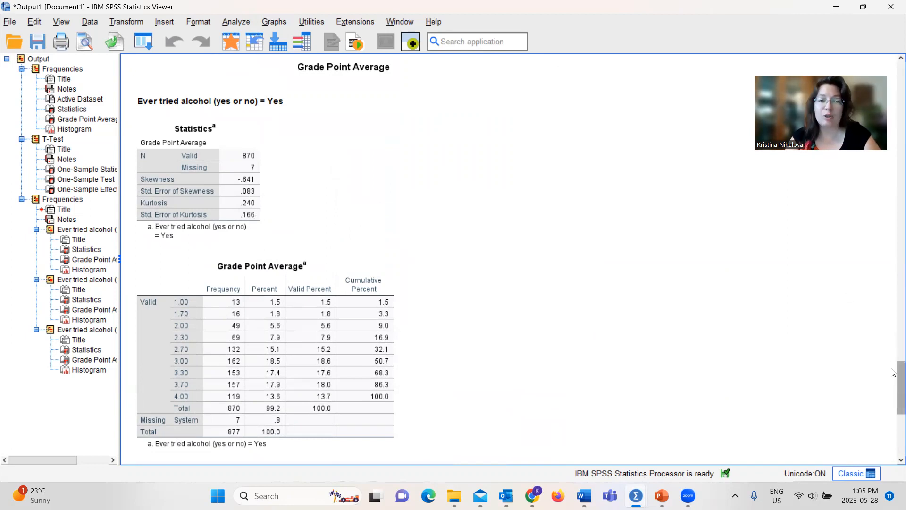
pyautogui.moveTo(894, 373); pyautogui.dragTo(893, 418)
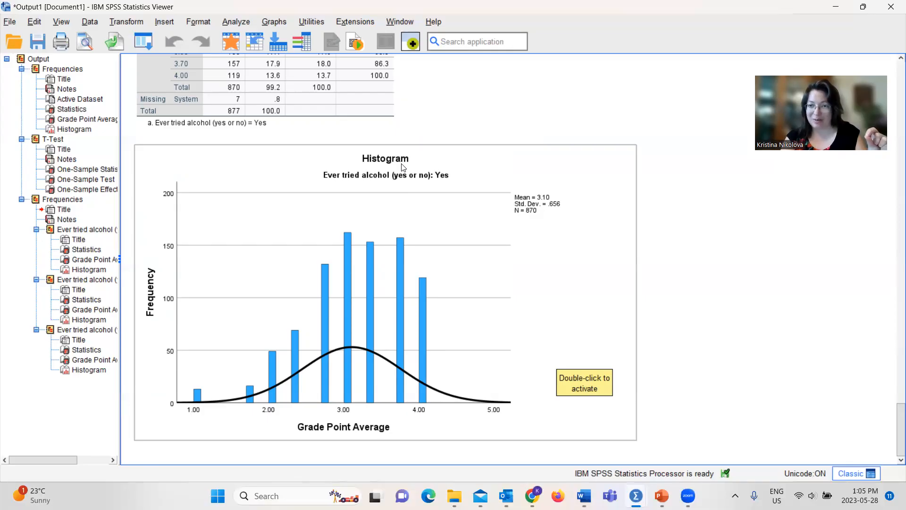
# Step: Set Split File to analyze all cases without creating groups, and paste the command as syntax
pyautogui.click(94, 23)
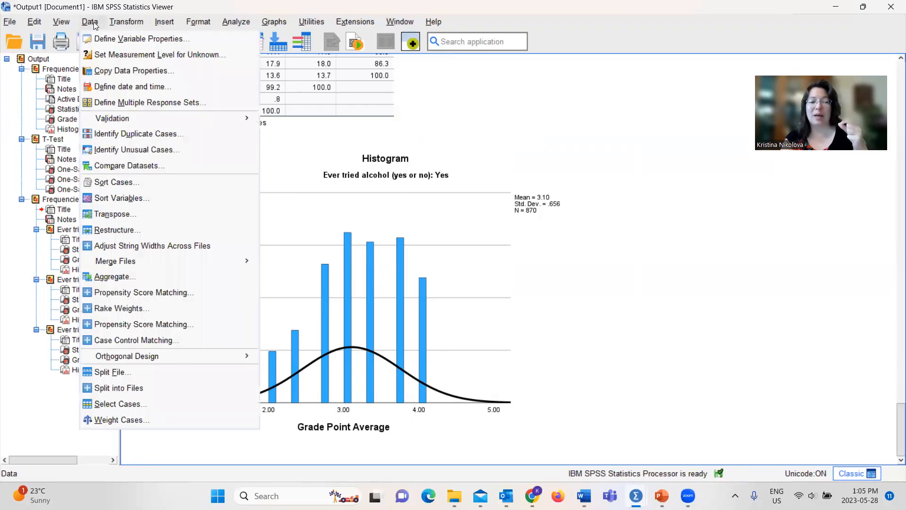
pyautogui.moveTo(110, 354)
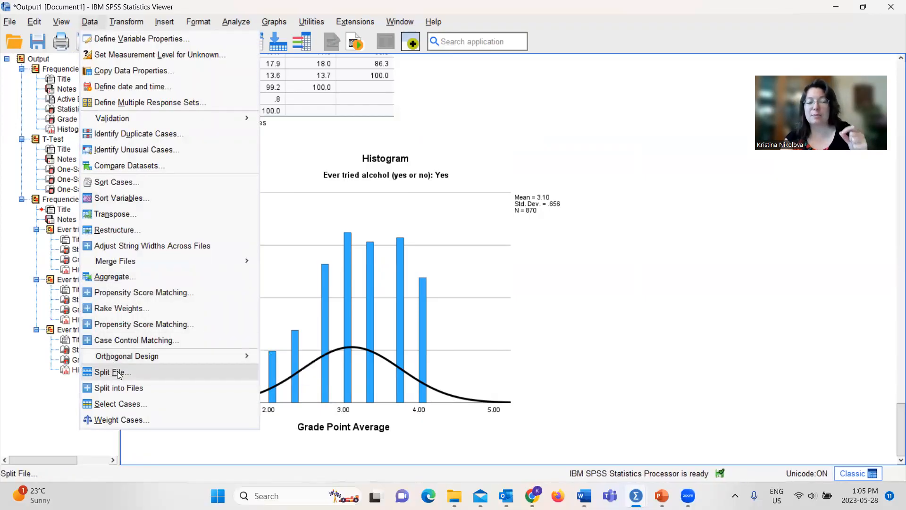
pyautogui.click(117, 371)
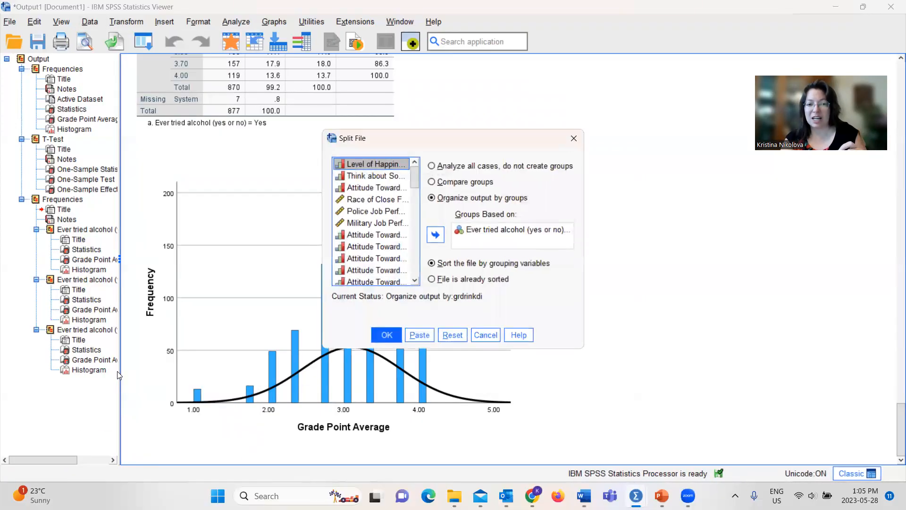
pyautogui.click(432, 167)
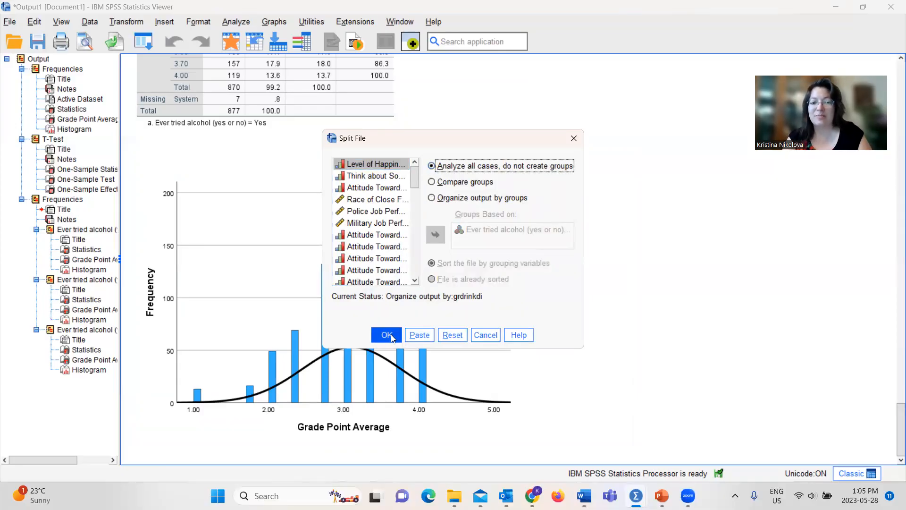
pyautogui.click(419, 334)
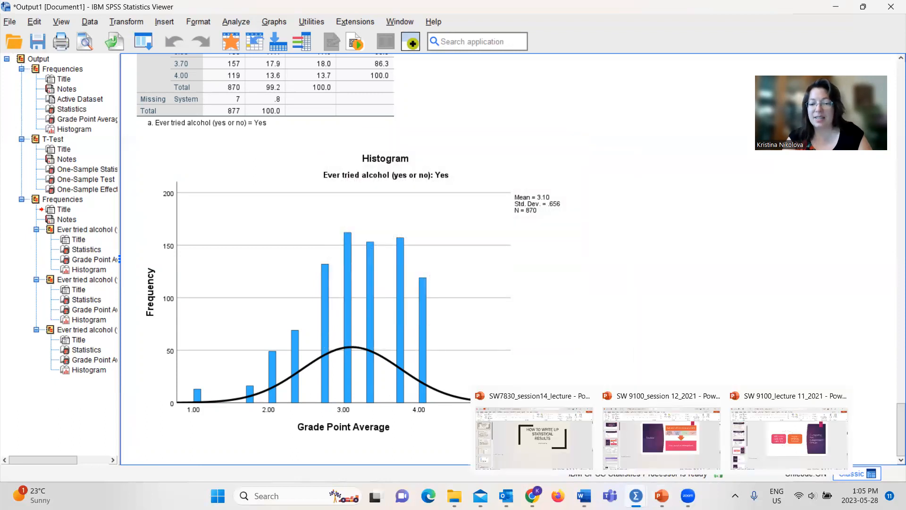
# Step: Run only the SPLIT FILE OFF line in the syntax file
pyautogui.click(654, 425)
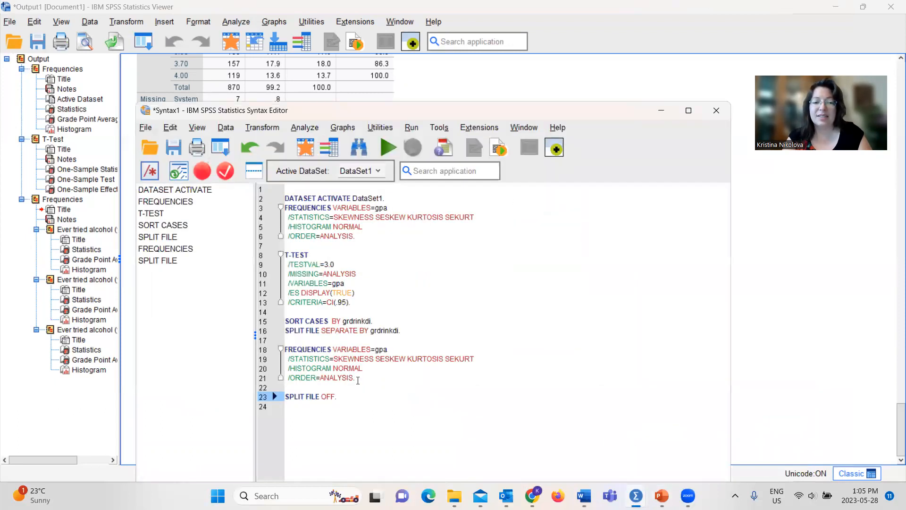
pyautogui.moveTo(346, 395); pyautogui.dragTo(284, 397)
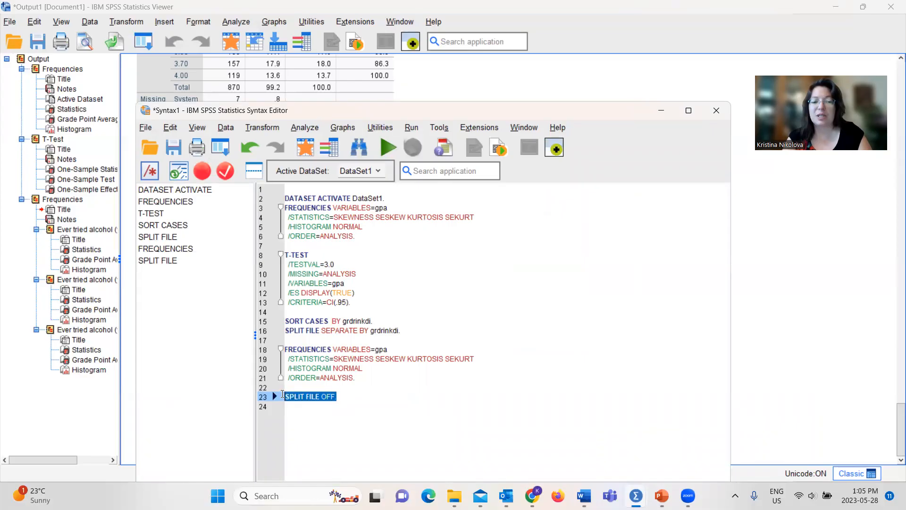
pyautogui.click(386, 147)
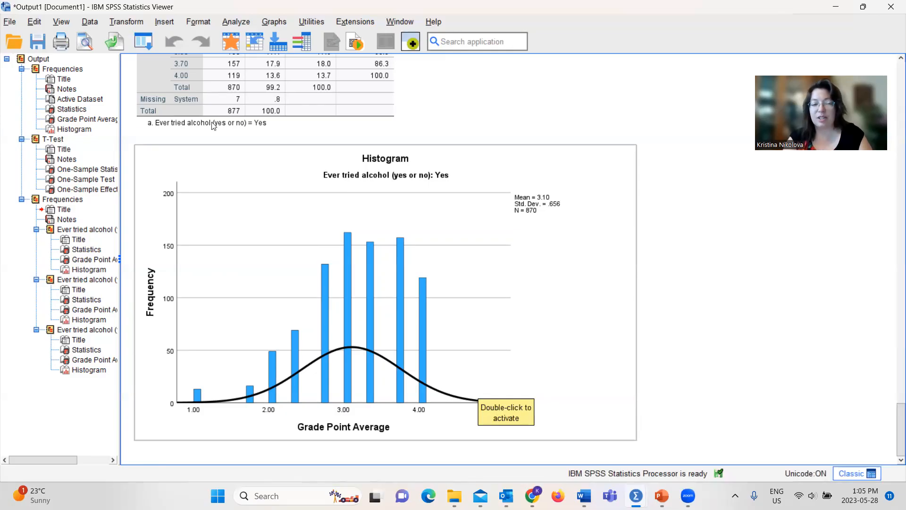
# Step: Set up an Independent-Samples T Test with Grade Point Average as test variable and Ever tried alcohol (grdrinkdi) as grouping variable
pyautogui.click(230, 22)
pyautogui.moveTo(289, 130)
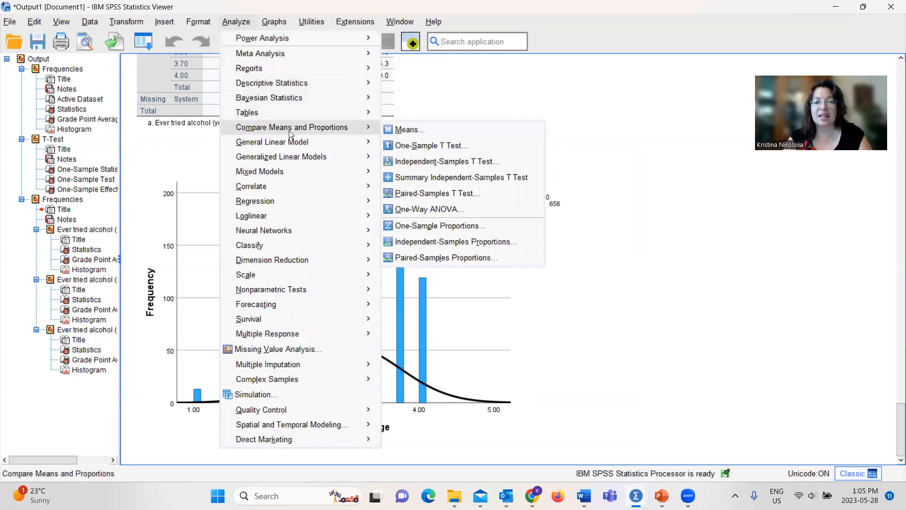
pyautogui.click(452, 161)
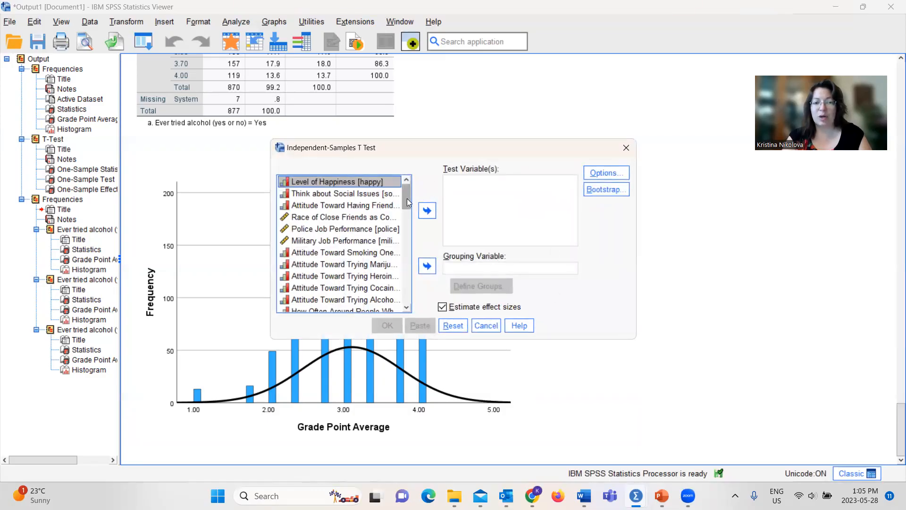
pyautogui.moveTo(407, 198); pyautogui.dragTo(409, 301)
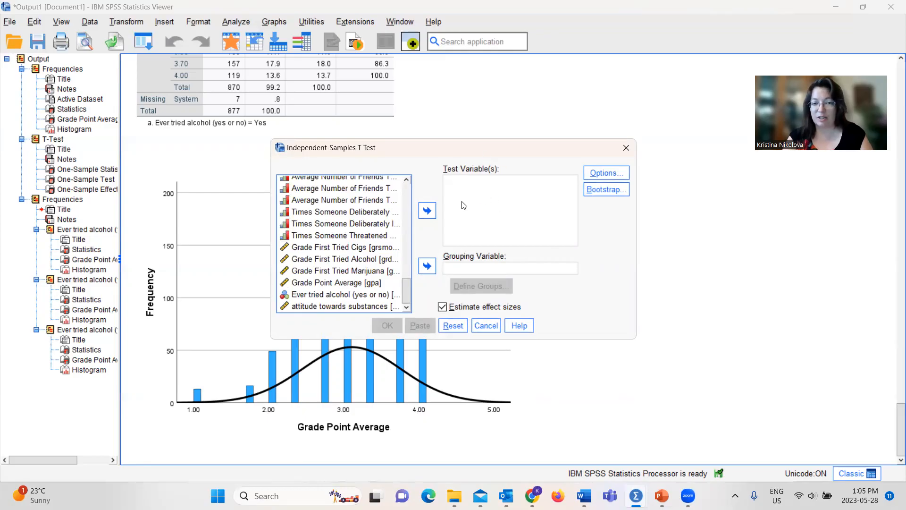
pyautogui.click(359, 283)
pyautogui.click(425, 208)
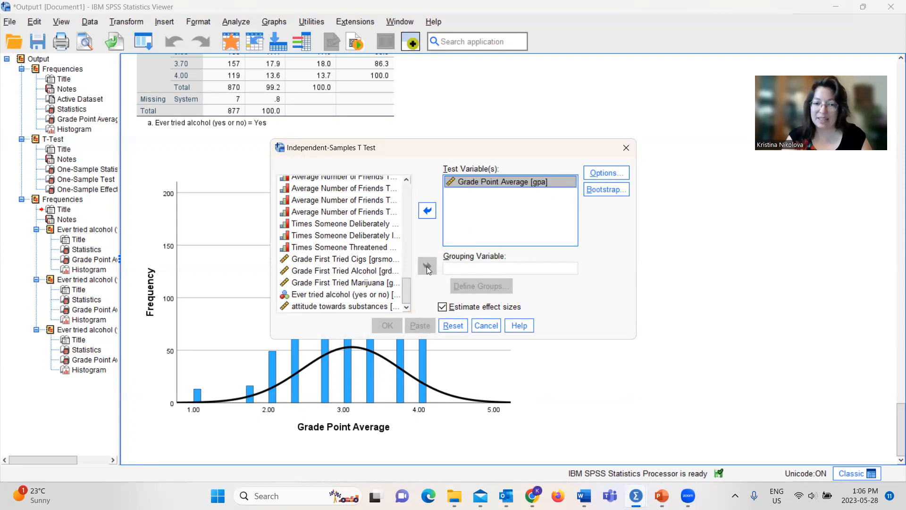
pyautogui.click(364, 296)
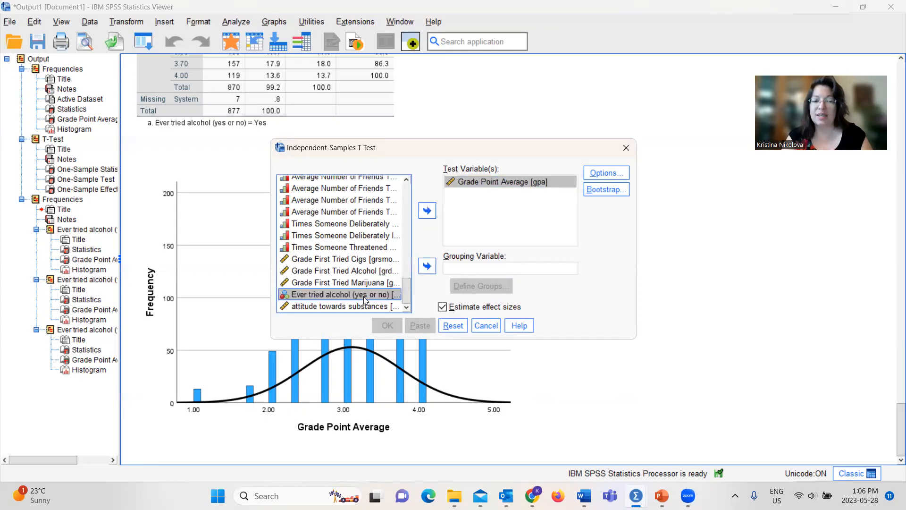
pyautogui.click(428, 266)
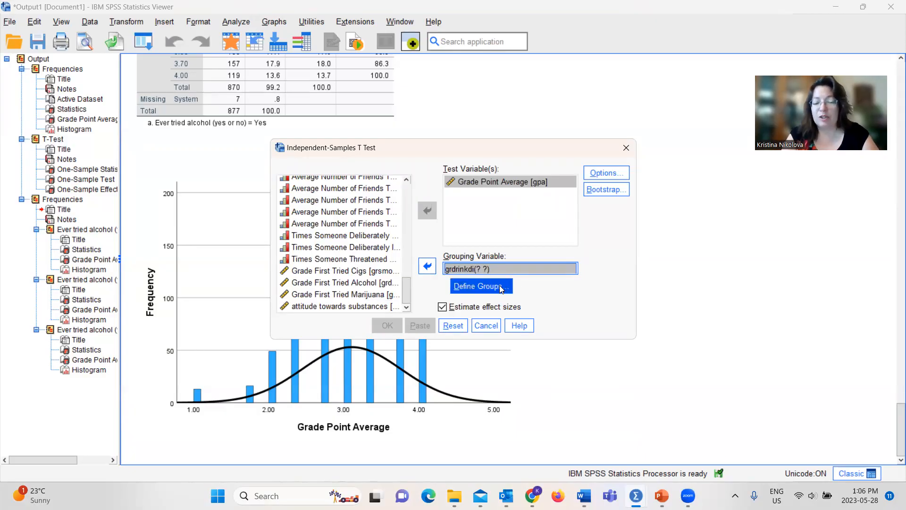
# Step: Check the value labels of grdrinkdi and define its groups with 0 for Group 1 and 1 for Group 2
pyautogui.rightClick(466, 269)
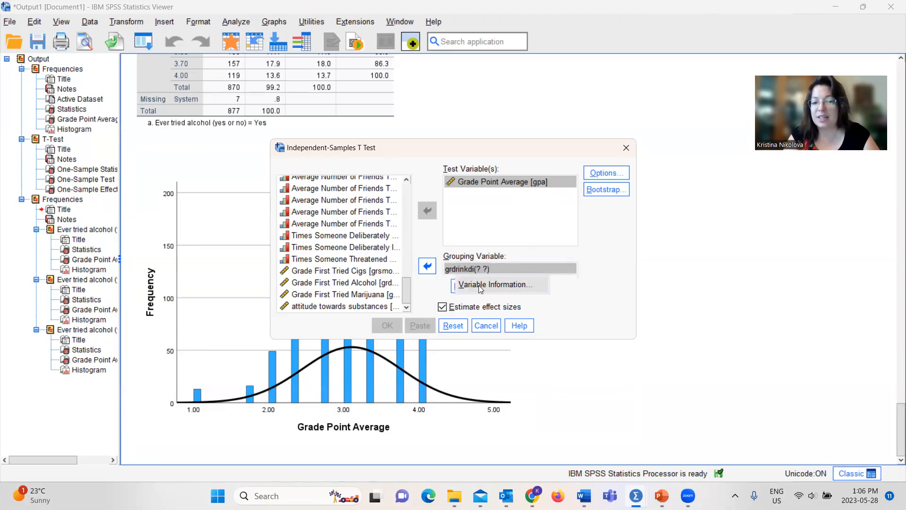
pyautogui.click(478, 285)
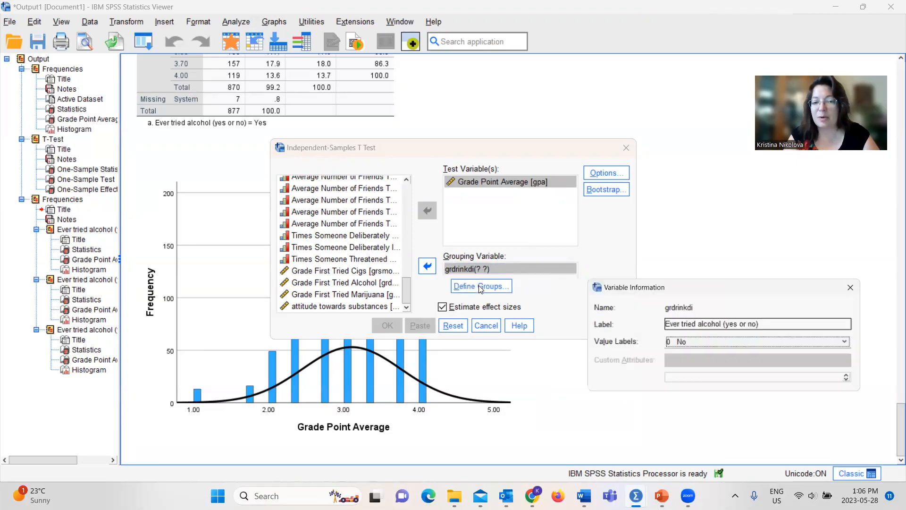
pyautogui.click(697, 353)
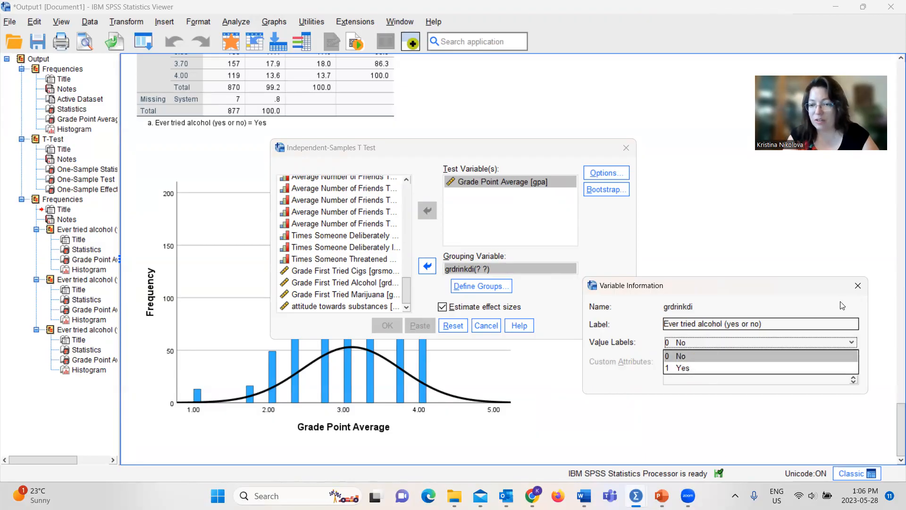
pyautogui.click(857, 286)
pyautogui.click(857, 286)
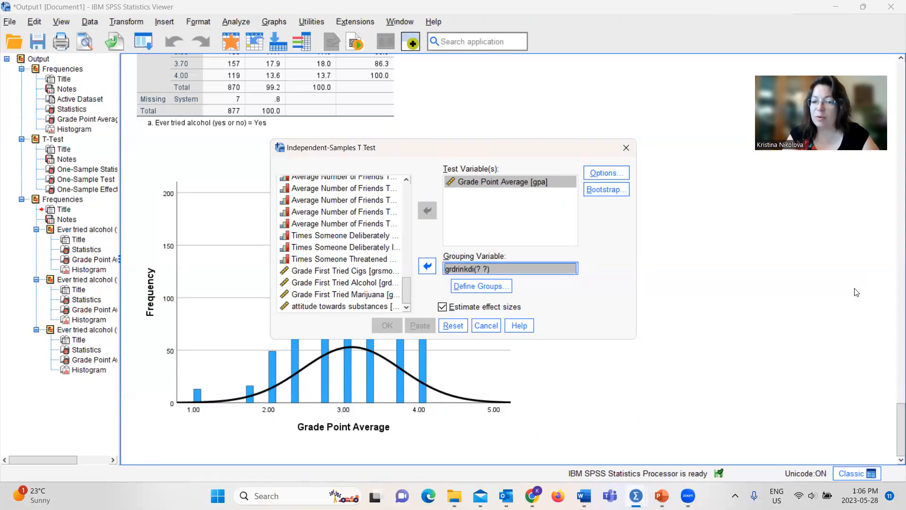
pyautogui.click(490, 286)
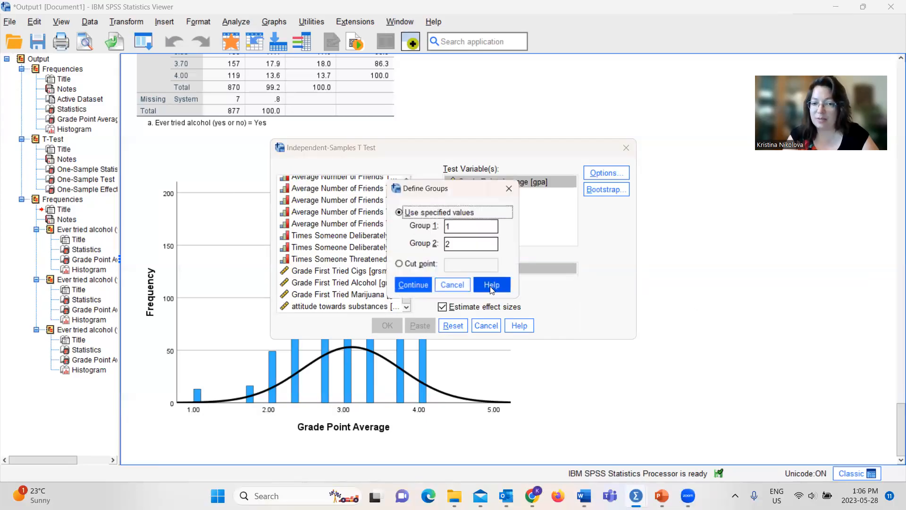
pyautogui.doubleClick(458, 226)
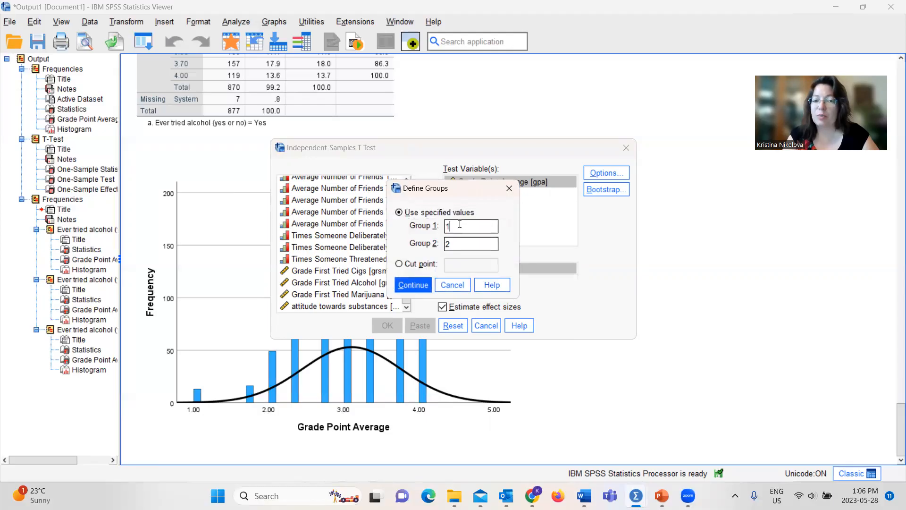
pyautogui.write('0')
pyautogui.press('Tab')
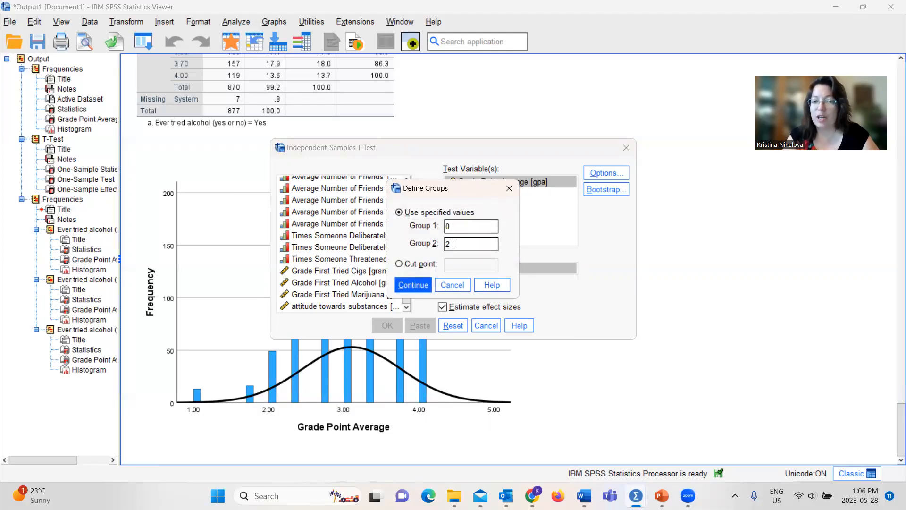
pyautogui.write('1')
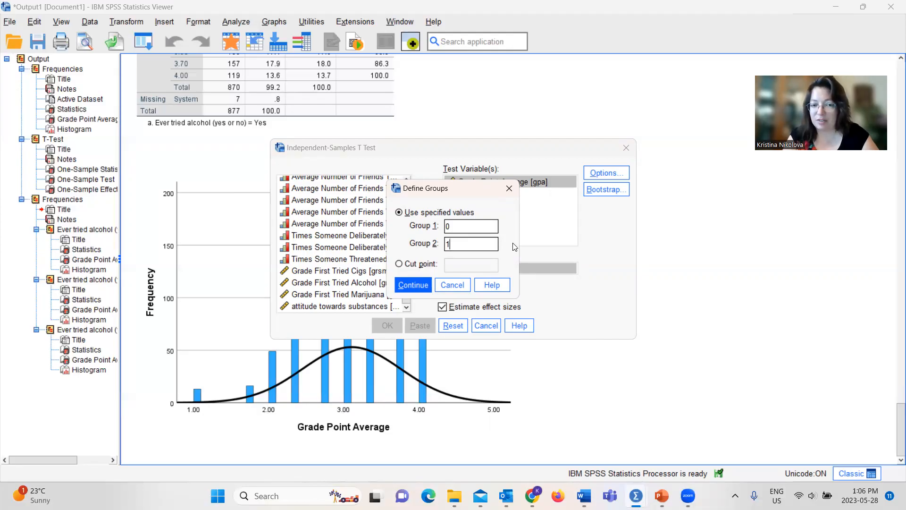
pyautogui.click(415, 286)
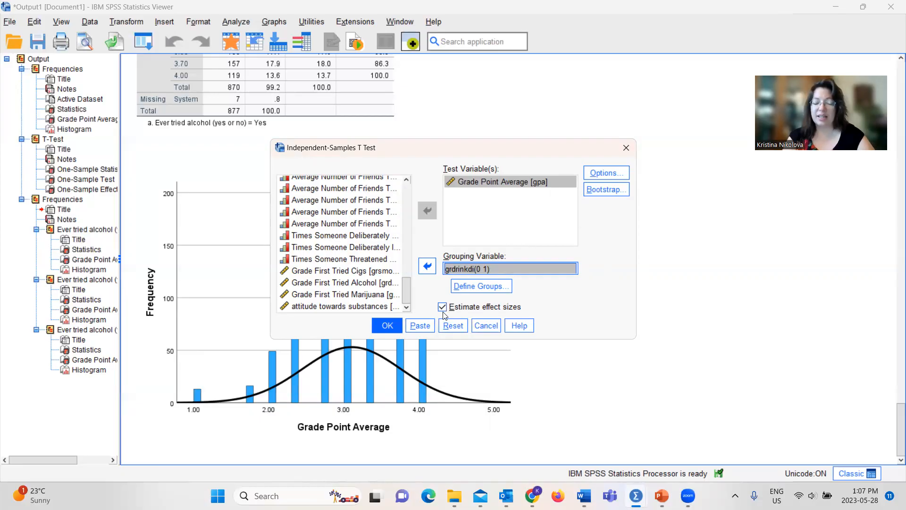
# Step: Paste the independent-samples t-test as syntax and run only the T-TEST GROUPS=grdrinkdi(0 1) command block
pyautogui.click(426, 323)
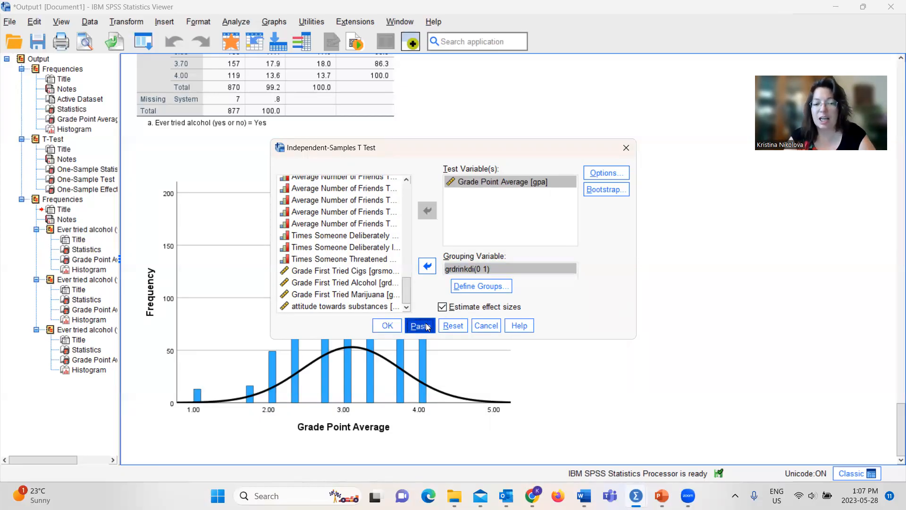
pyautogui.moveTo(637, 496)
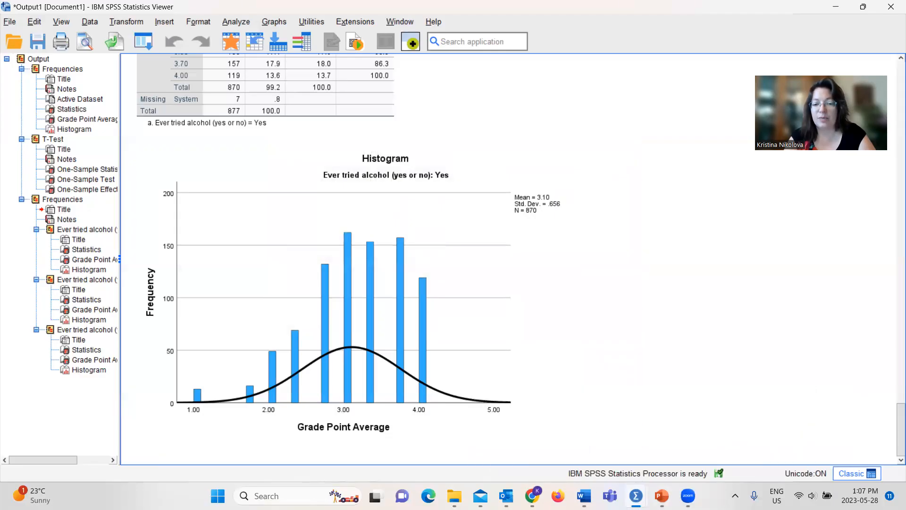
pyautogui.click(635, 434)
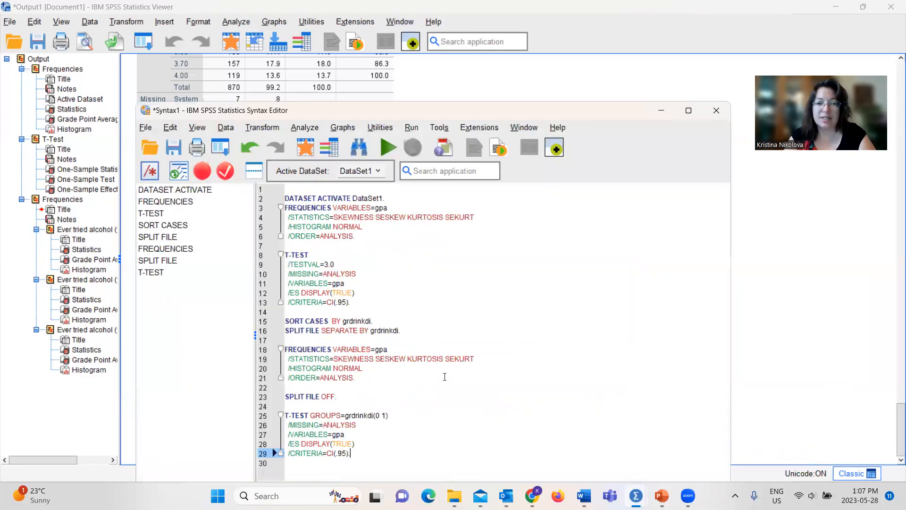
pyautogui.moveTo(501, 103); pyautogui.dragTo(499, 17)
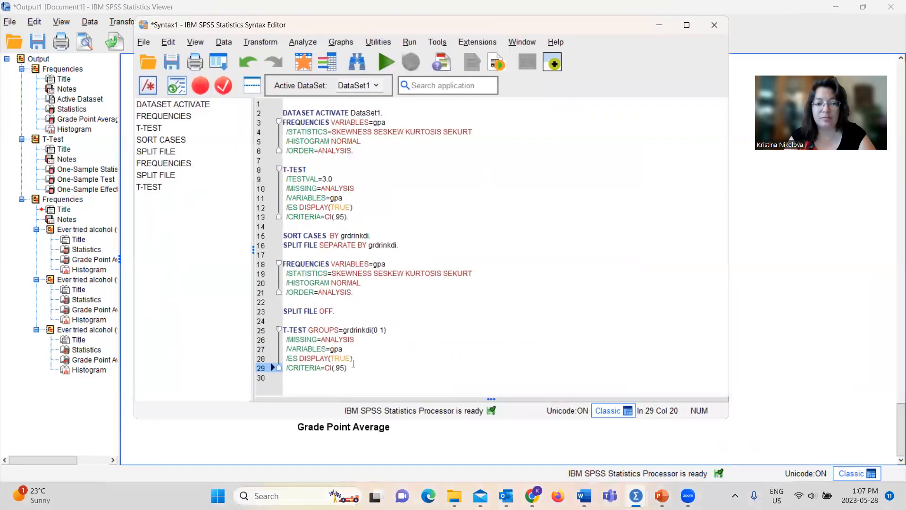
pyautogui.moveTo(353, 368); pyautogui.dragTo(283, 330)
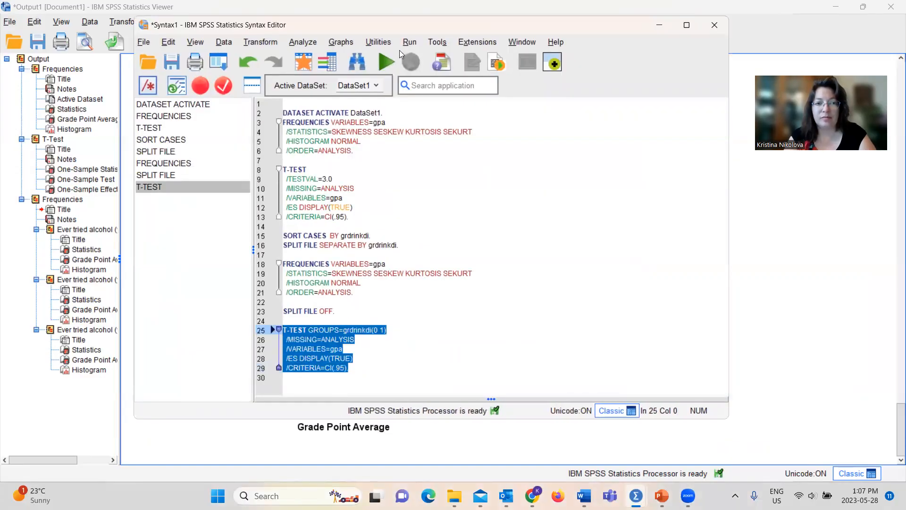
pyautogui.click(390, 57)
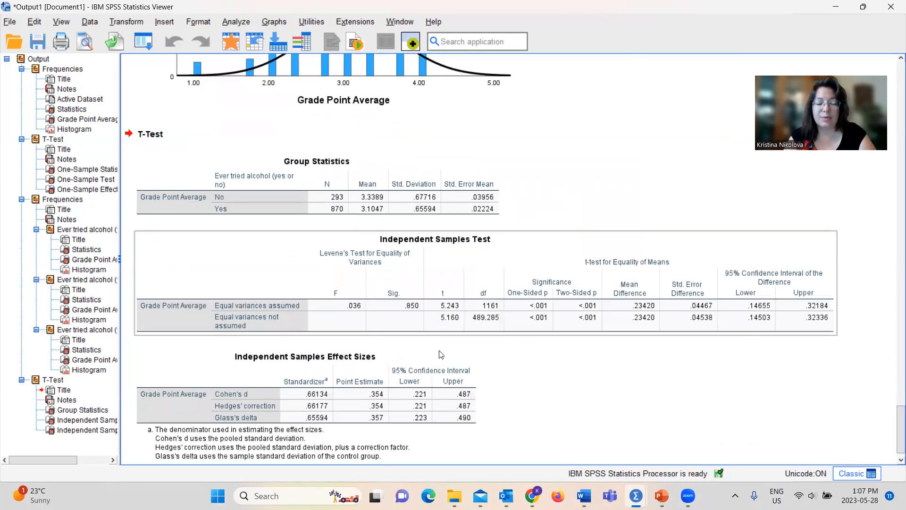
# Step: Examine the Group Statistics, Independent Samples Test and effect size tables for Grade Point Average by alcohol use
pyautogui.moveTo(899, 422); pyautogui.dragTo(891, 429)
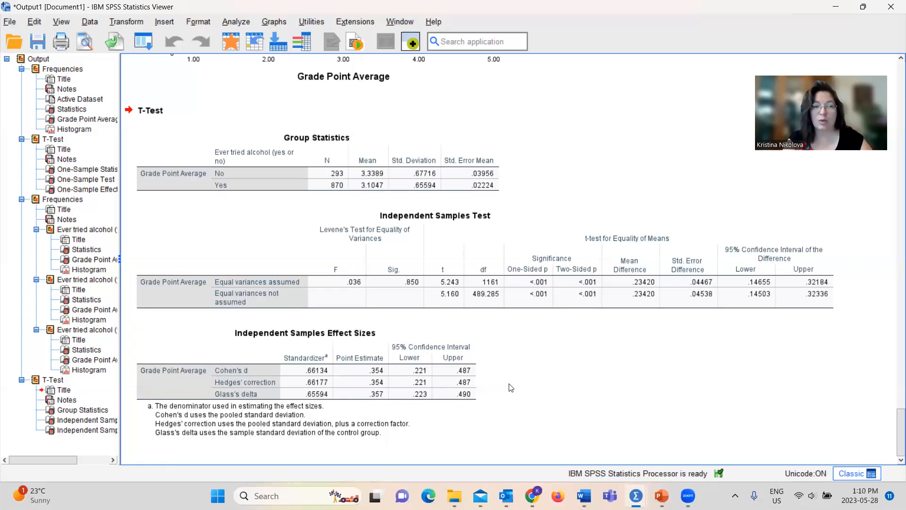
pyautogui.click(423, 434)
pyautogui.click(326, 172)
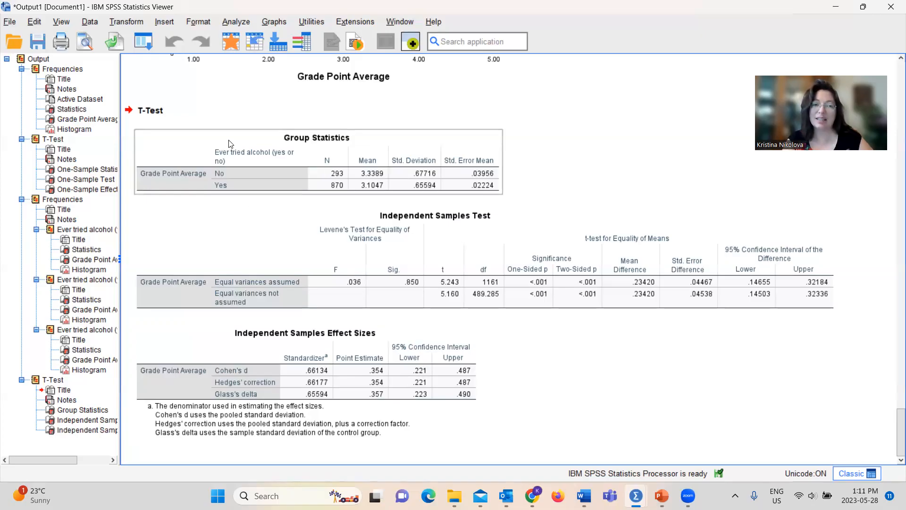
# Step: Set Split File to organize output by groups based on Level of Happiness instead of Ever tried alcohol, and paste it as syntax
pyautogui.click(90, 22)
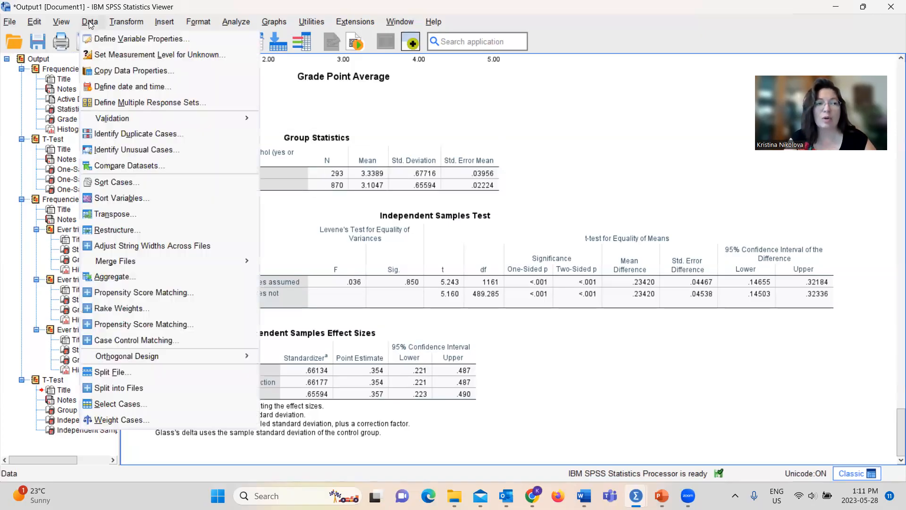
pyautogui.click(111, 374)
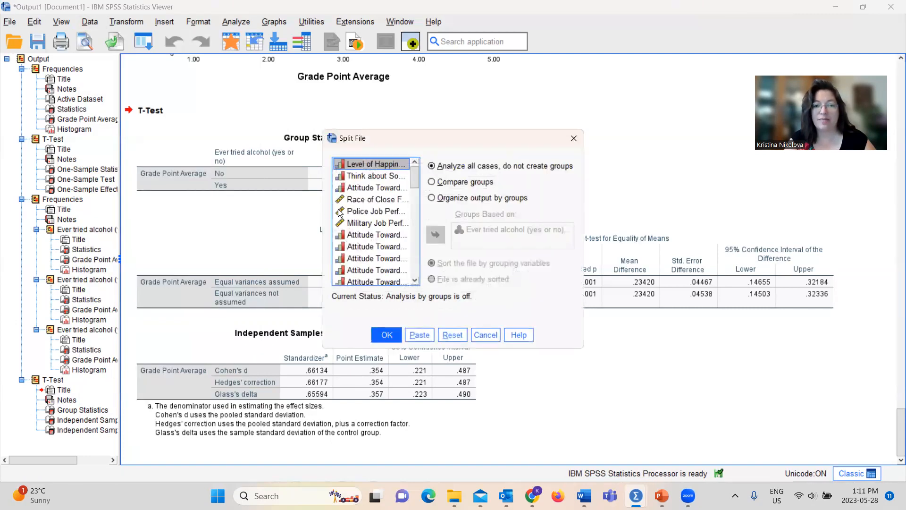
pyautogui.click(433, 200)
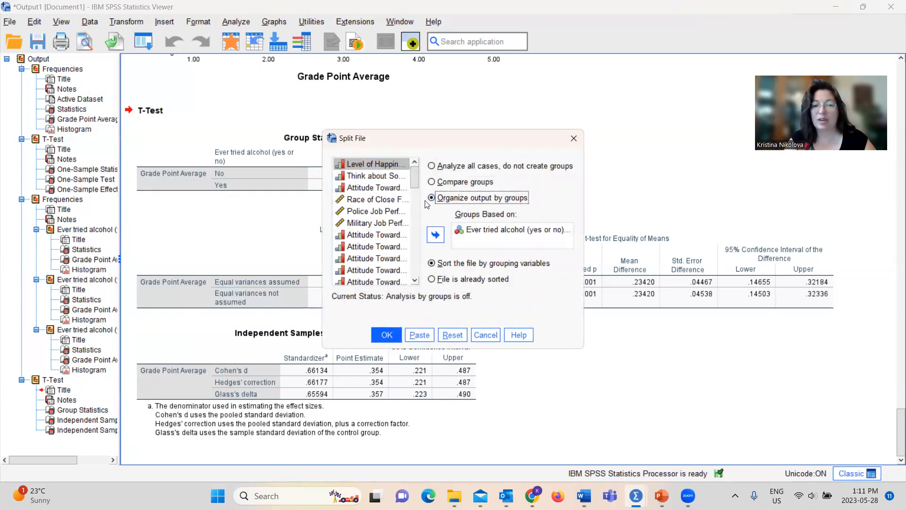
pyautogui.click(495, 230)
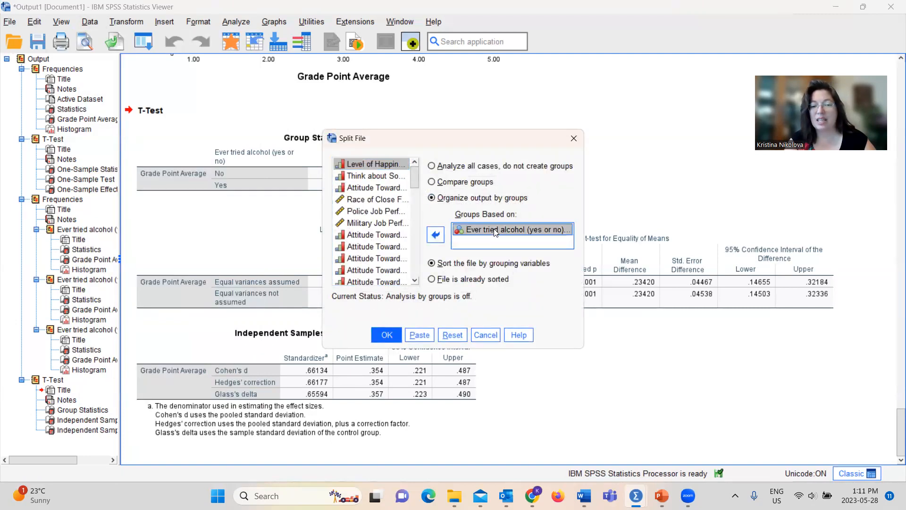
pyautogui.click(436, 235)
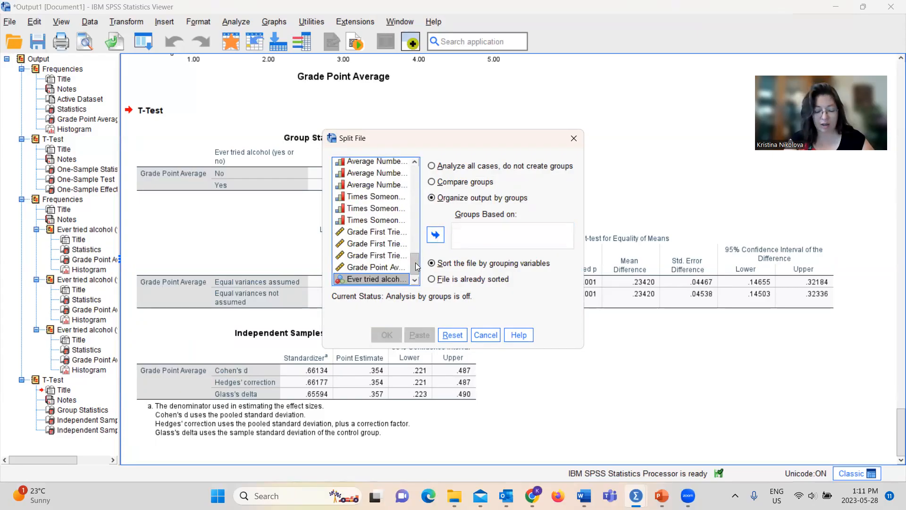
pyautogui.moveTo(415, 262); pyautogui.dragTo(414, 162)
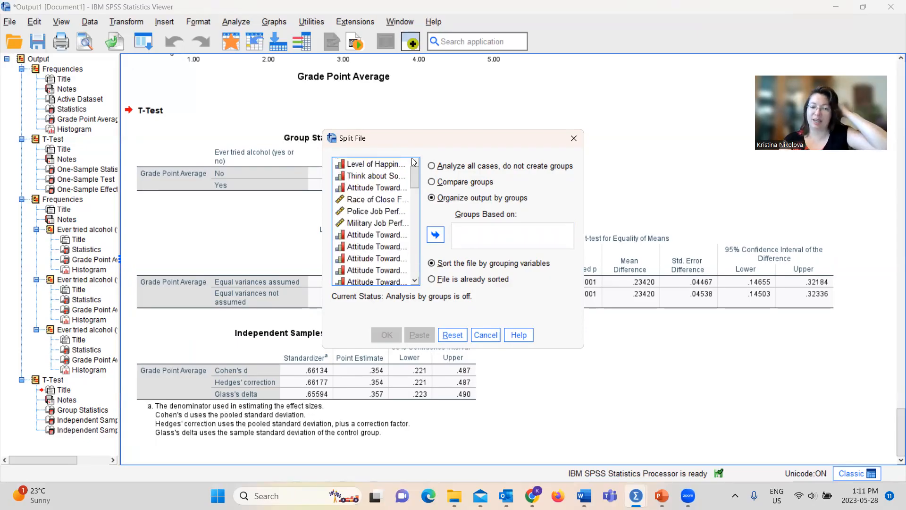
pyautogui.click(382, 164)
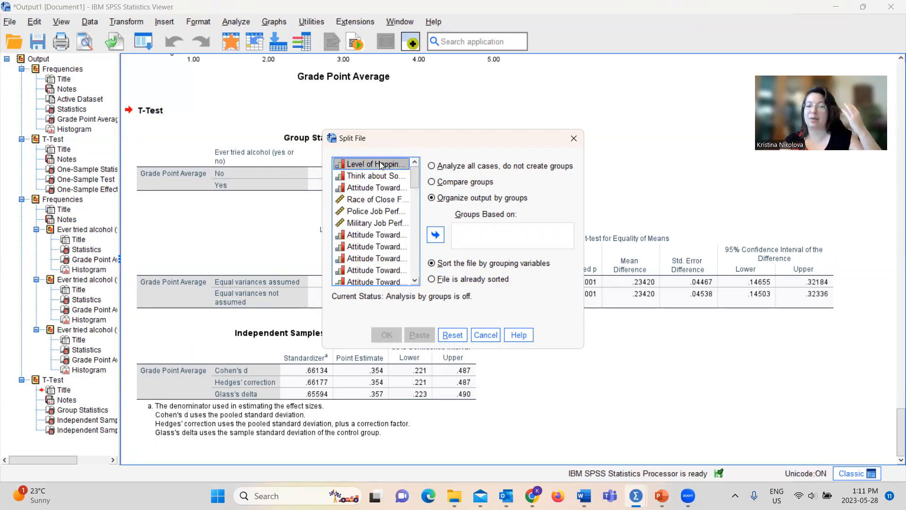
pyautogui.click(431, 241)
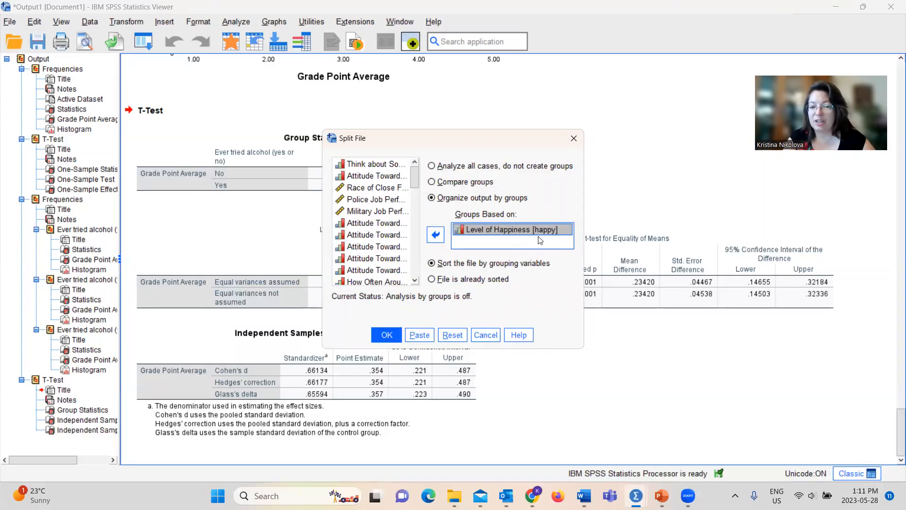
pyautogui.click(426, 337)
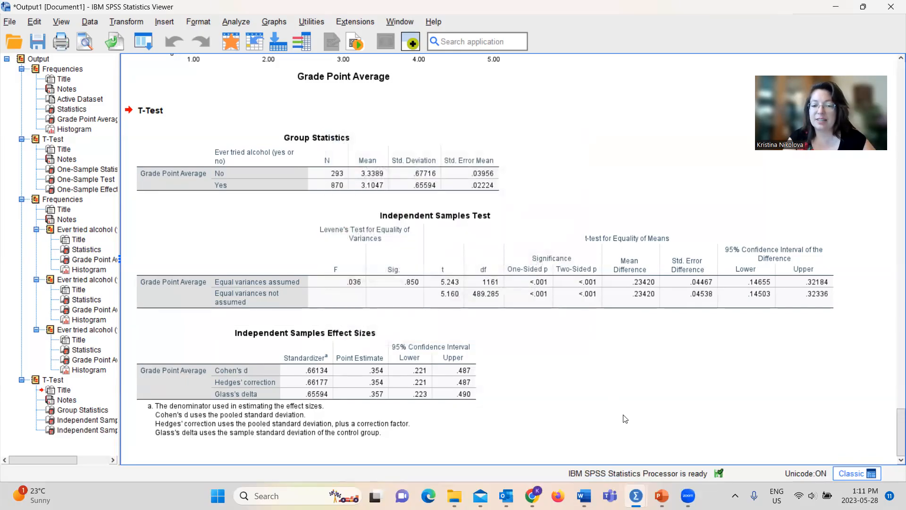
# Step: Run only the SORT CASES BY happy and SPLIT FILE SEPARATE BY happy commands in the syntax file
pyautogui.moveTo(636, 495)
pyautogui.click(635, 436)
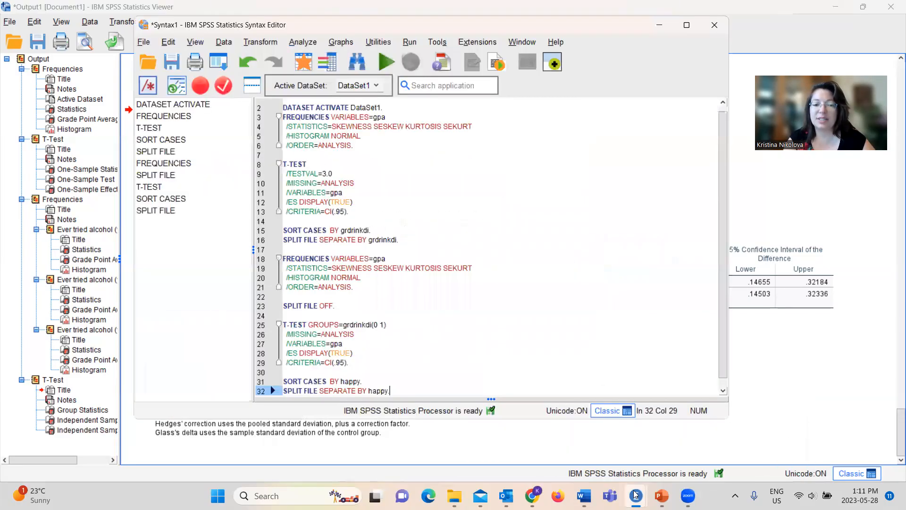
pyautogui.moveTo(391, 390); pyautogui.dragTo(282, 382)
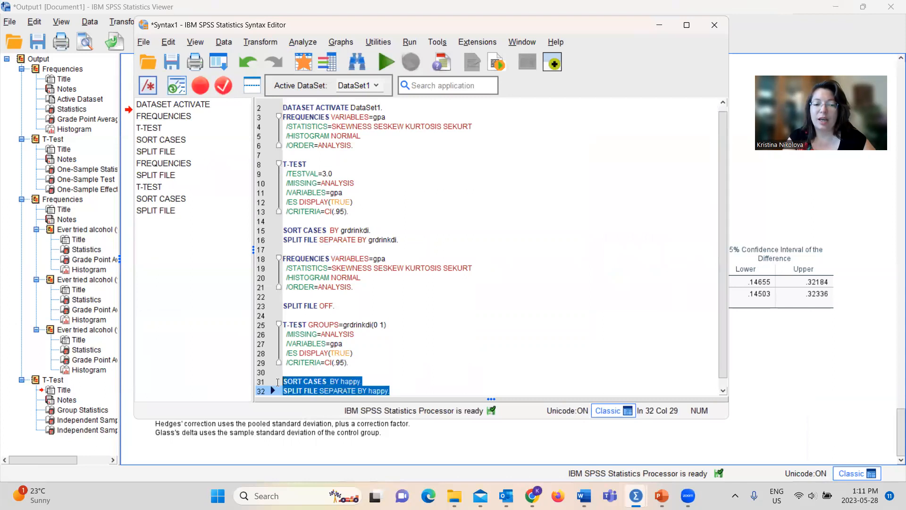
pyautogui.click(393, 61)
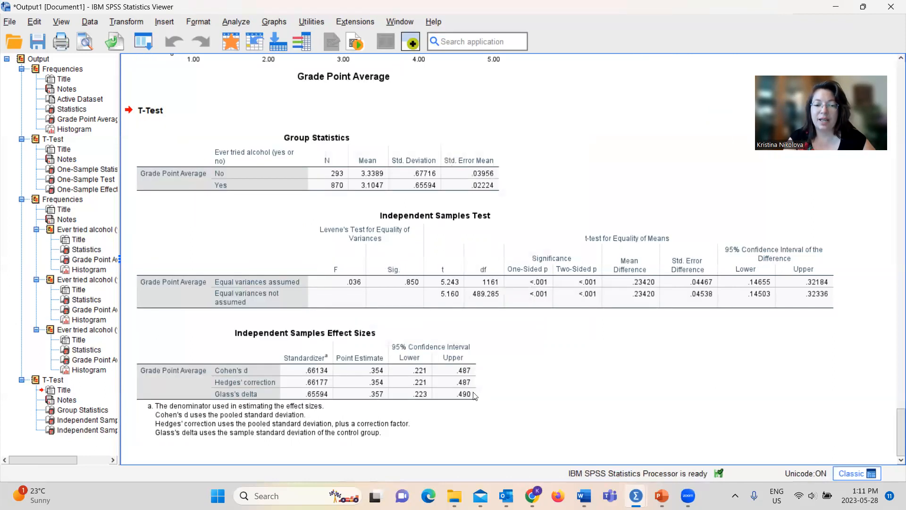
# Step: Paste the Frequencies analysis for Grade Point Average below the happy split as syntax and run only that FREQUENCIES block
pyautogui.click(236, 23)
pyautogui.moveTo(260, 88)
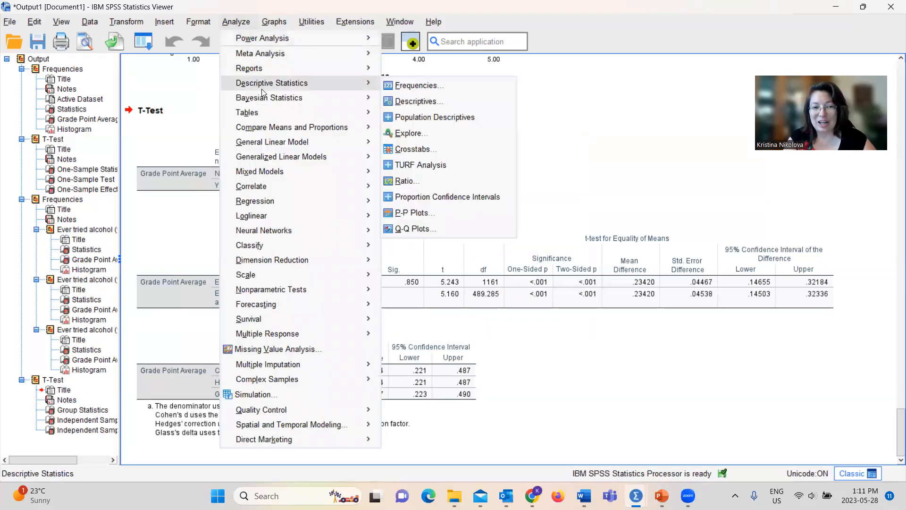
pyautogui.click(400, 86)
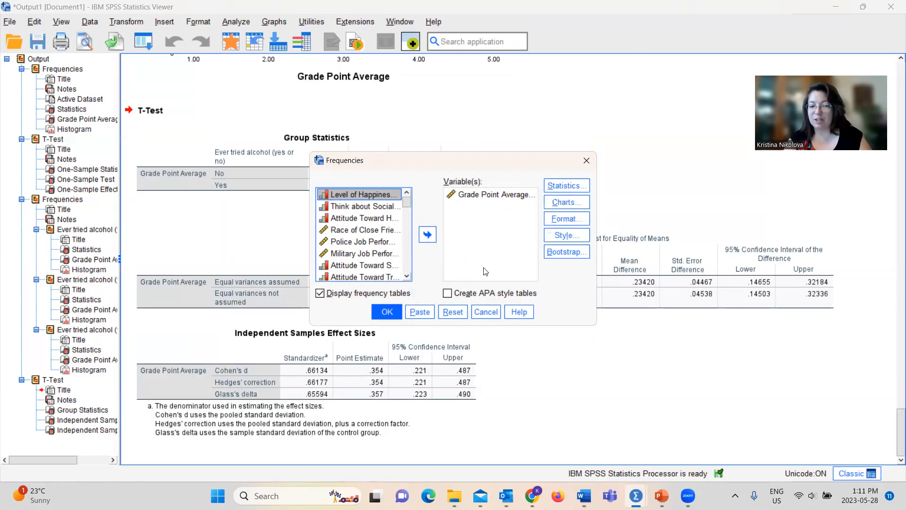
pyautogui.click(425, 310)
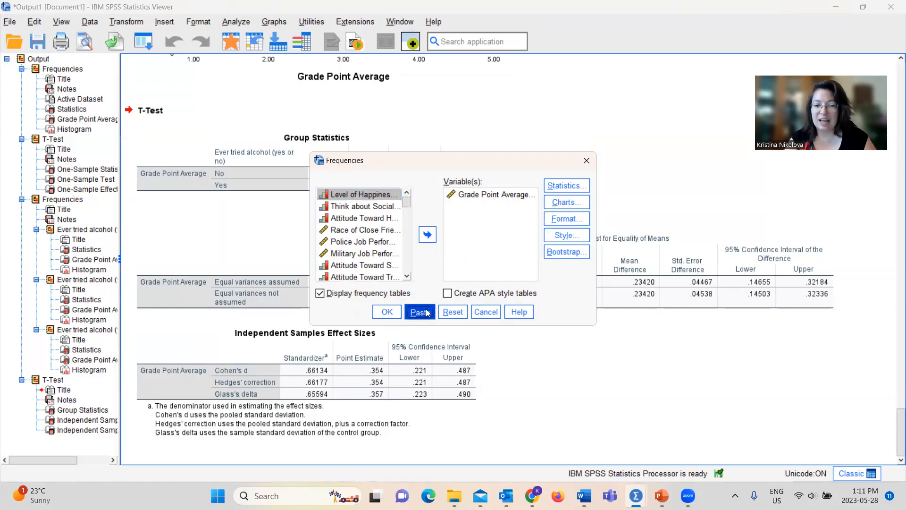
pyautogui.moveTo(636, 495)
pyautogui.click(635, 436)
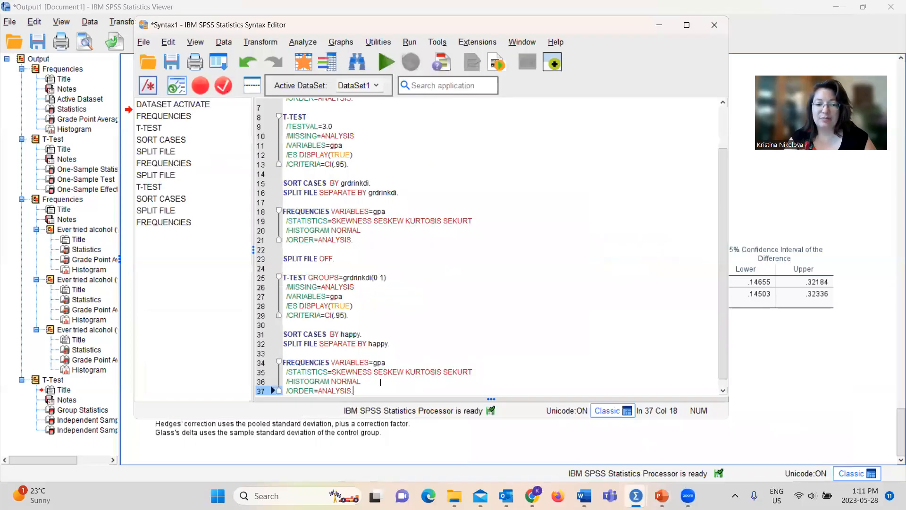
pyautogui.moveTo(353, 390); pyautogui.dragTo(275, 363)
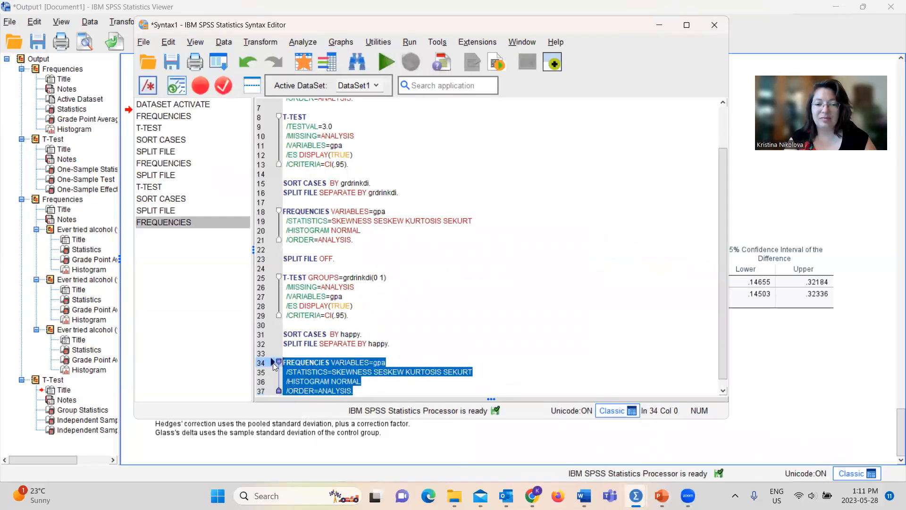
pyautogui.click(389, 62)
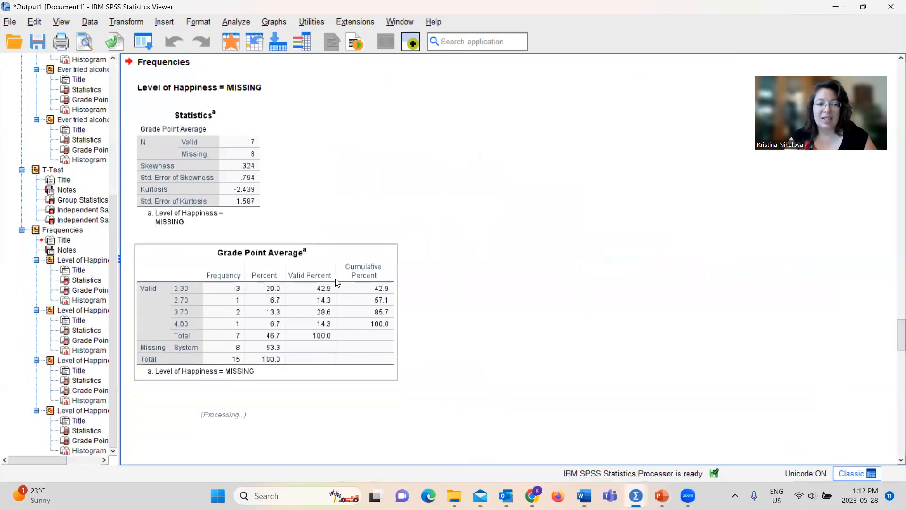
# Step: Examine the Grade Point Average statistics, frequency tables and histogram for the MISSING and Not Happy groups
pyautogui.click(72, 242)
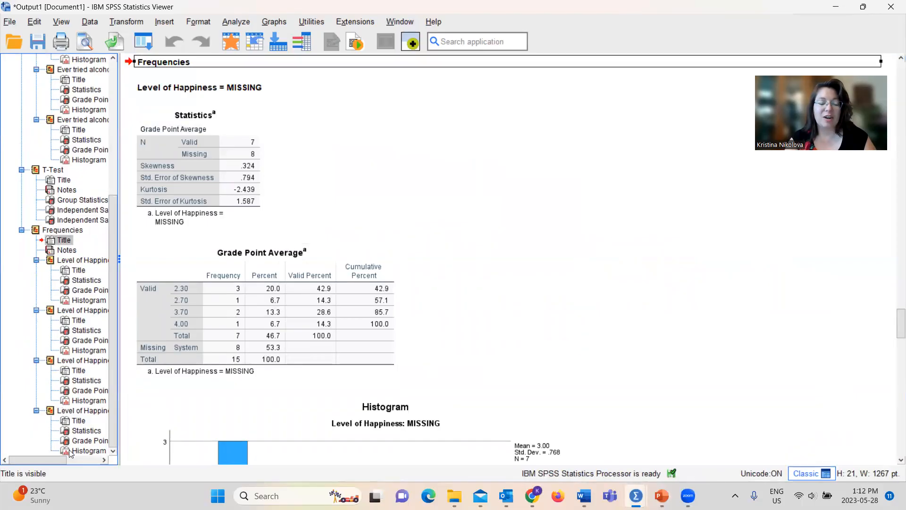
pyautogui.click(61, 261)
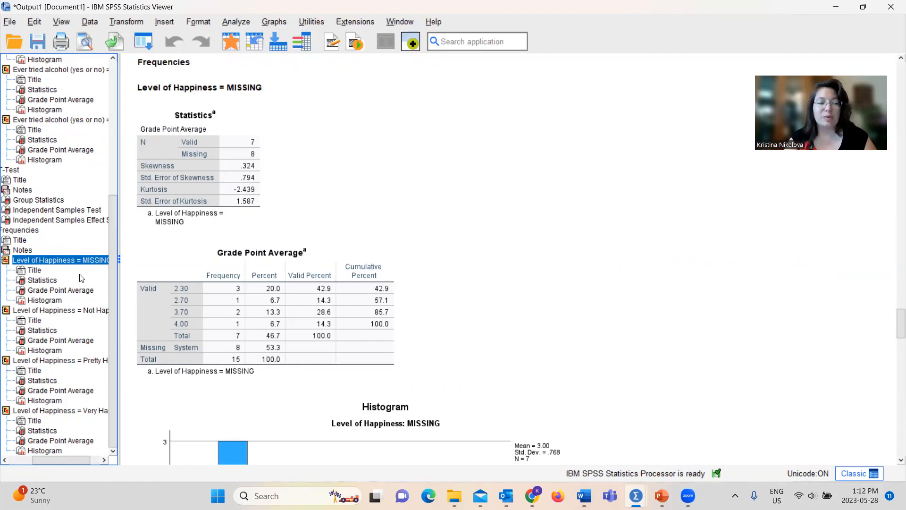
pyautogui.click(72, 311)
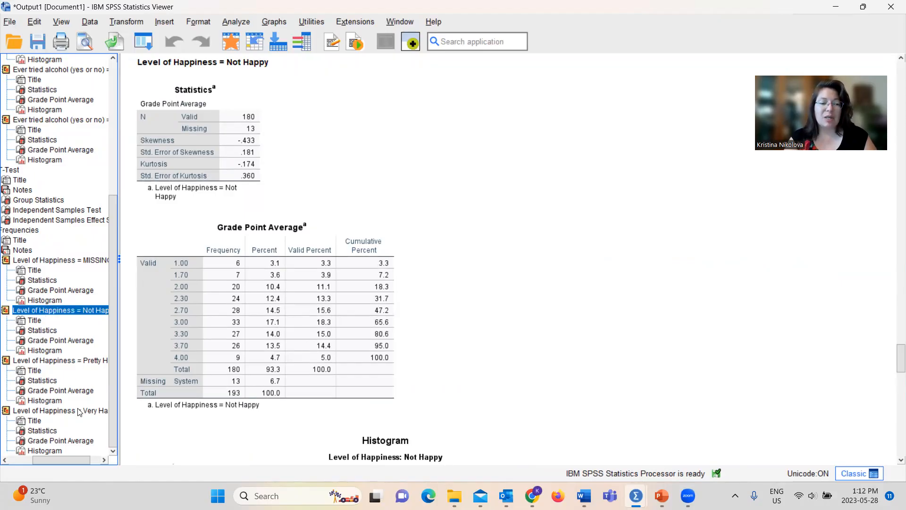
pyautogui.click(209, 133)
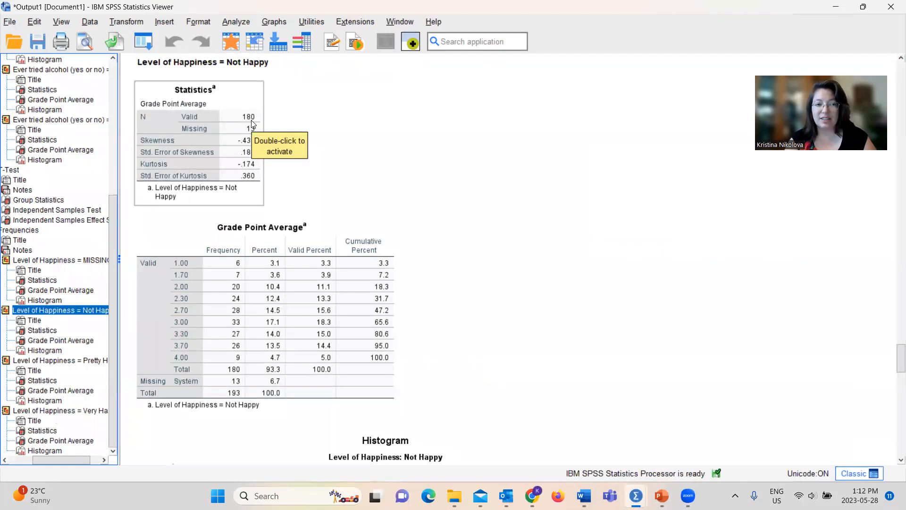
pyautogui.click(293, 144)
pyautogui.click(255, 152)
pyautogui.click(310, 186)
pyautogui.click(329, 291)
pyautogui.click(493, 281)
pyautogui.moveTo(894, 359); pyautogui.dragTo(893, 390)
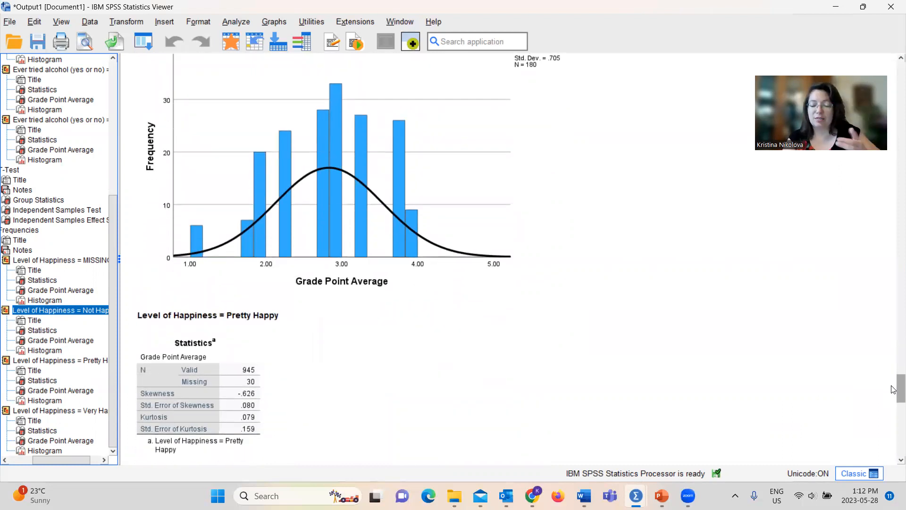
# Step: Examine the Grade Point Average skewness, kurtosis and distribution output for the Pretty Happy and Very Happy groups
pyautogui.moveTo(894, 389); pyautogui.dragTo(894, 407)
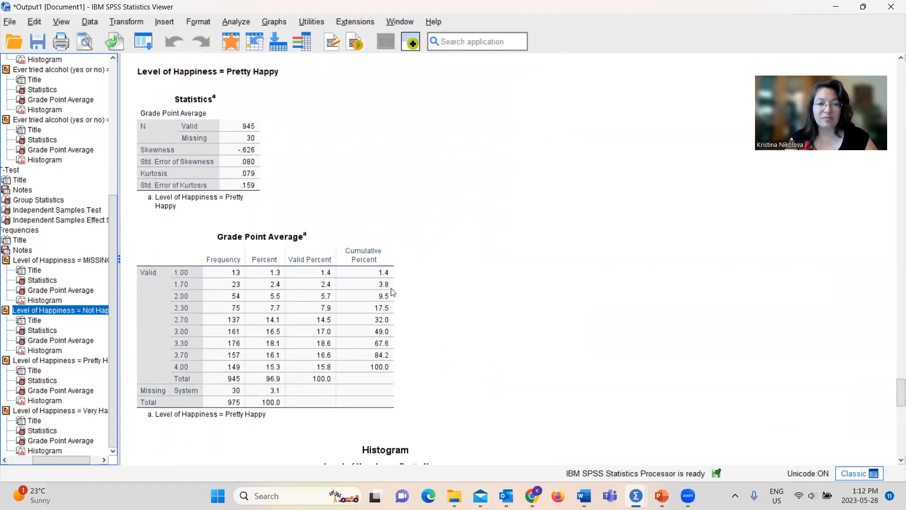
pyautogui.click(246, 110)
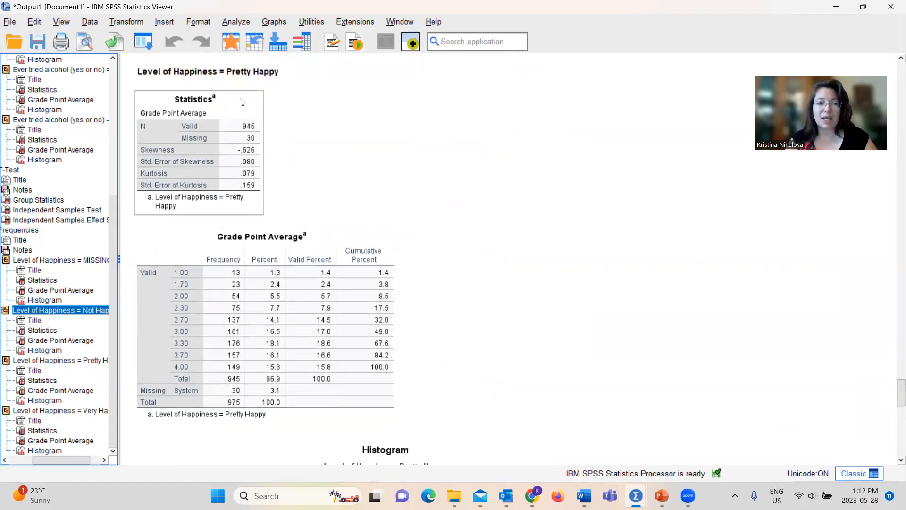
pyautogui.click(280, 142)
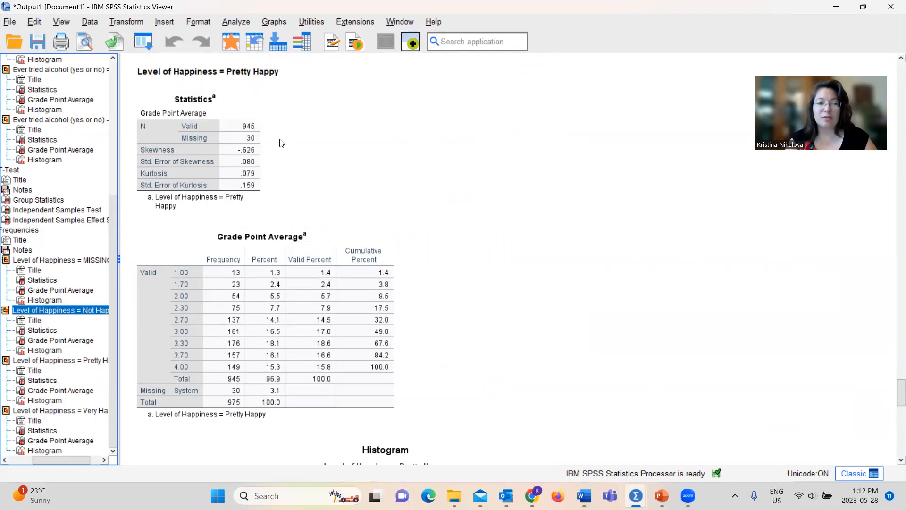
pyautogui.click(260, 156)
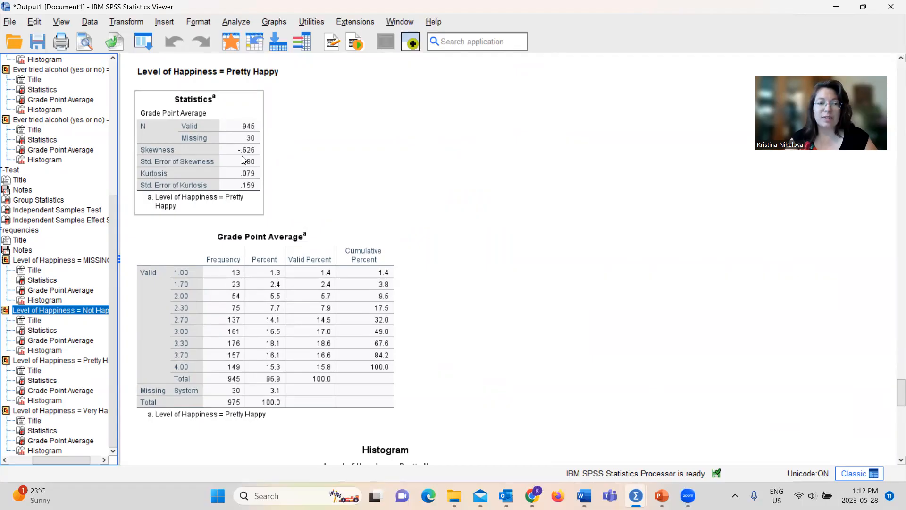
pyautogui.click(269, 177)
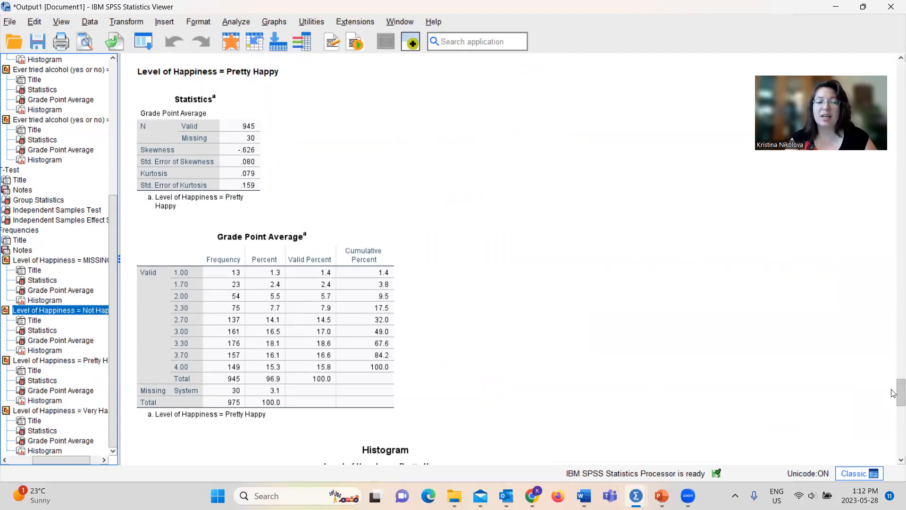
pyautogui.scroll(-3, 894, 400)
pyautogui.moveTo(892, 397); pyautogui.dragTo(894, 428)
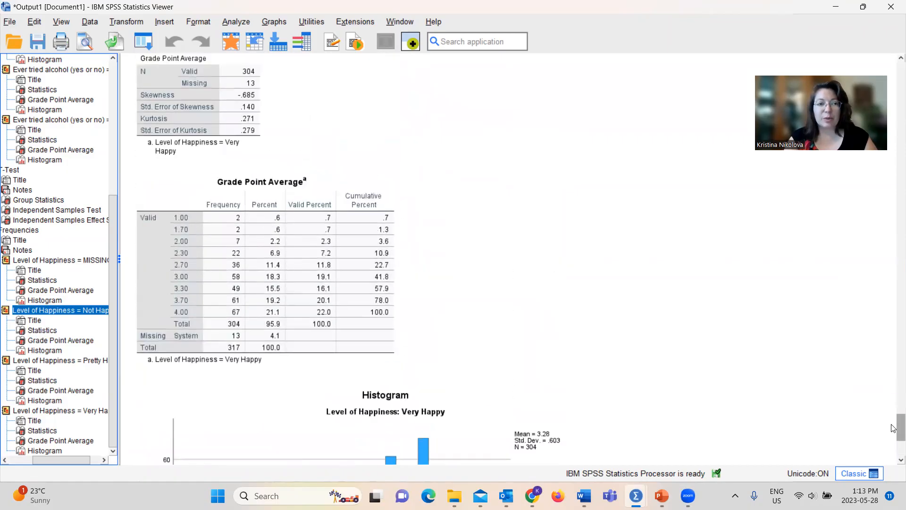
pyautogui.click(231, 141)
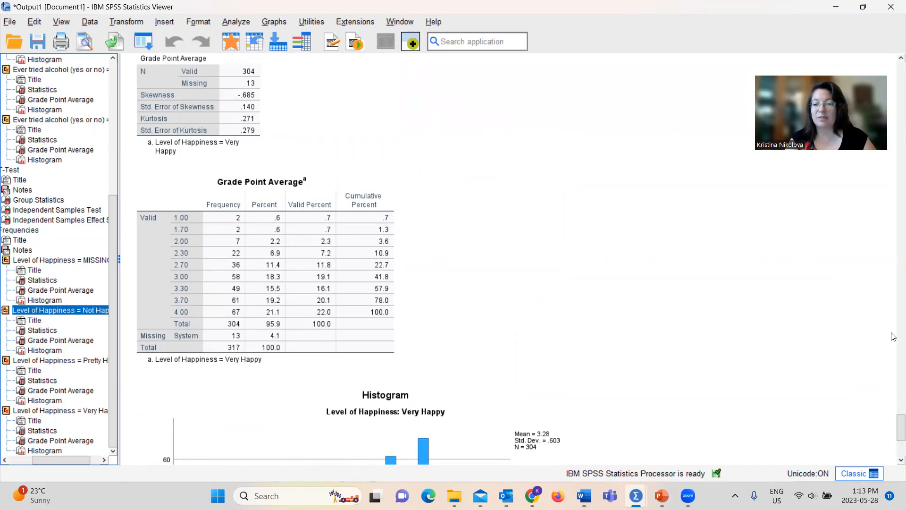
pyautogui.moveTo(893, 429); pyautogui.dragTo(894, 445)
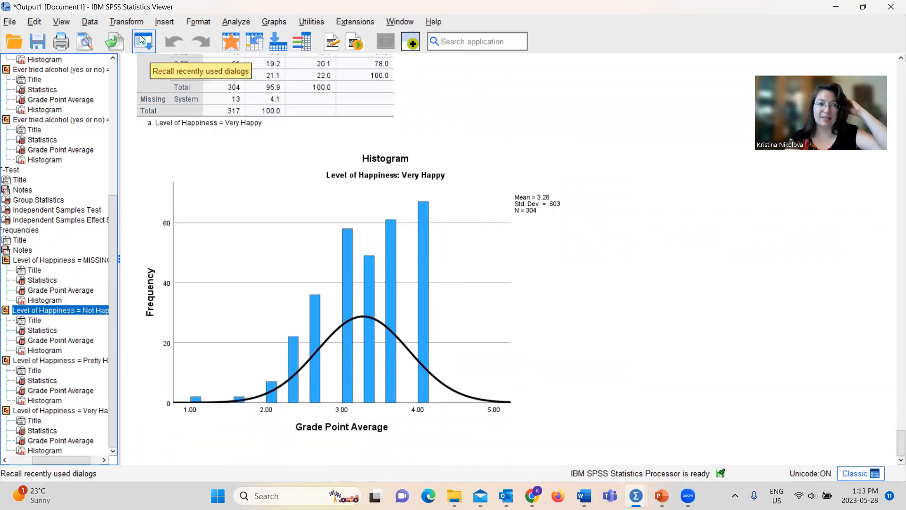
# Step: Set Split File to analyze all cases without creating groups, paste it as syntax and run the final SPLIT FILE OFF command
pyautogui.click(89, 22)
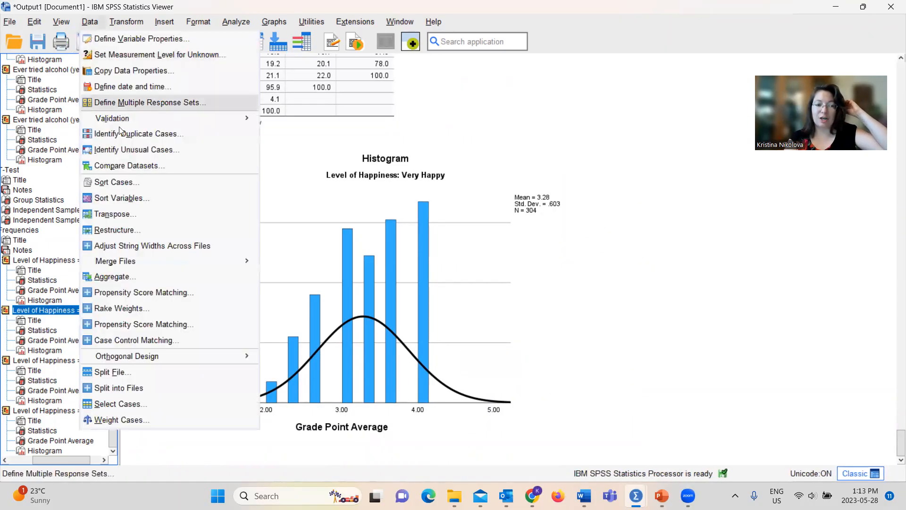
pyautogui.click(119, 375)
pyautogui.click(432, 167)
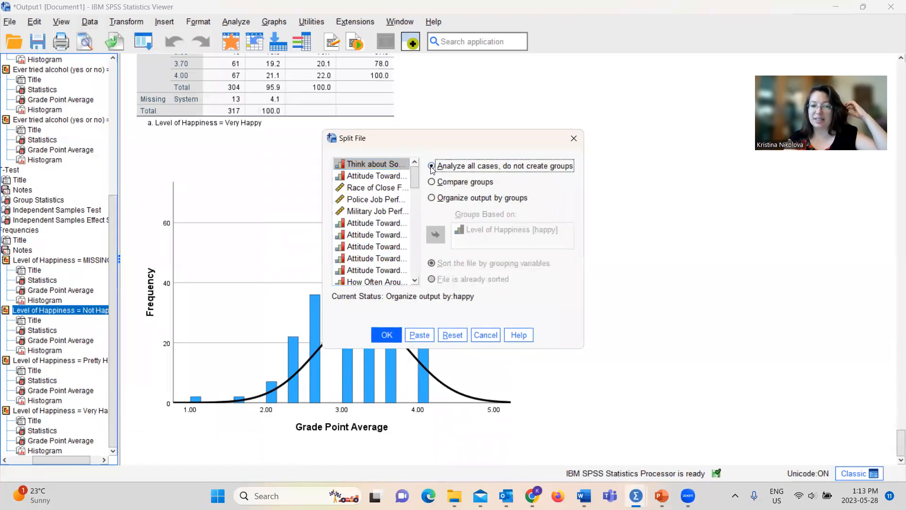
pyautogui.click(387, 334)
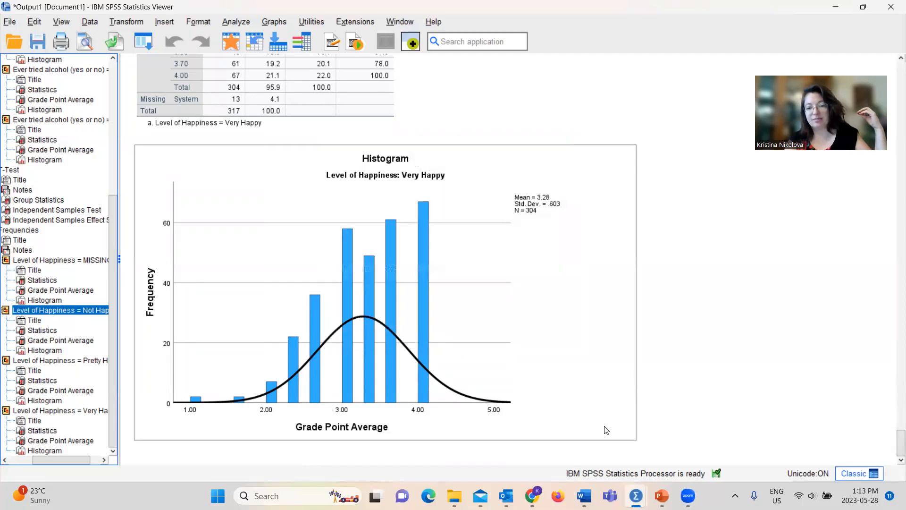
pyautogui.moveTo(661, 496)
pyautogui.click(649, 436)
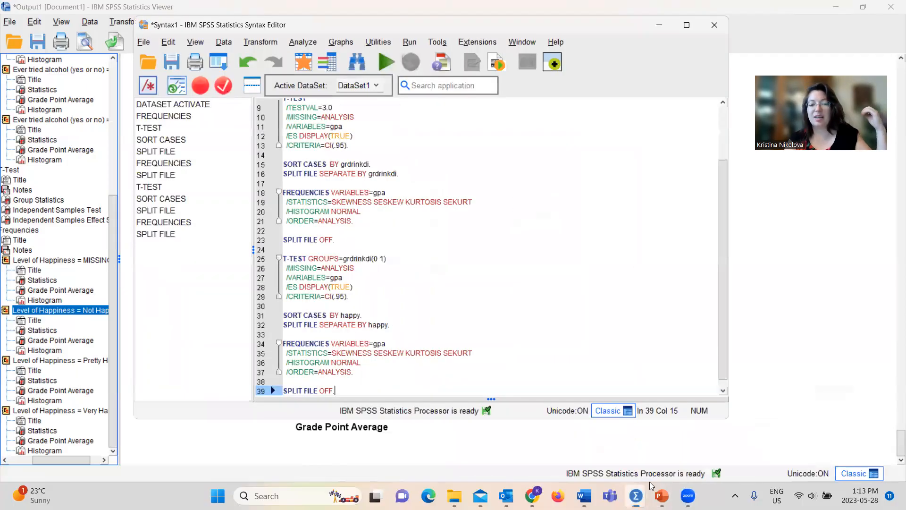
pyautogui.moveTo(341, 391); pyautogui.dragTo(282, 392)
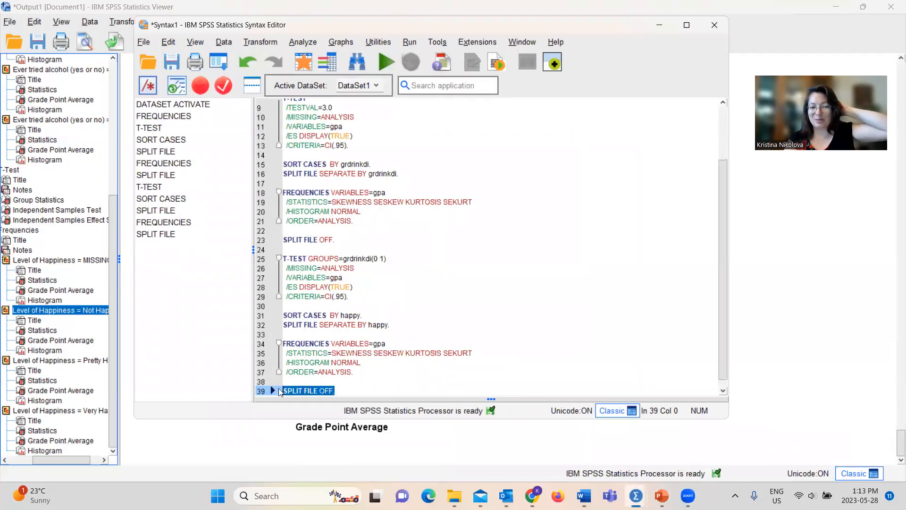
pyautogui.click(386, 61)
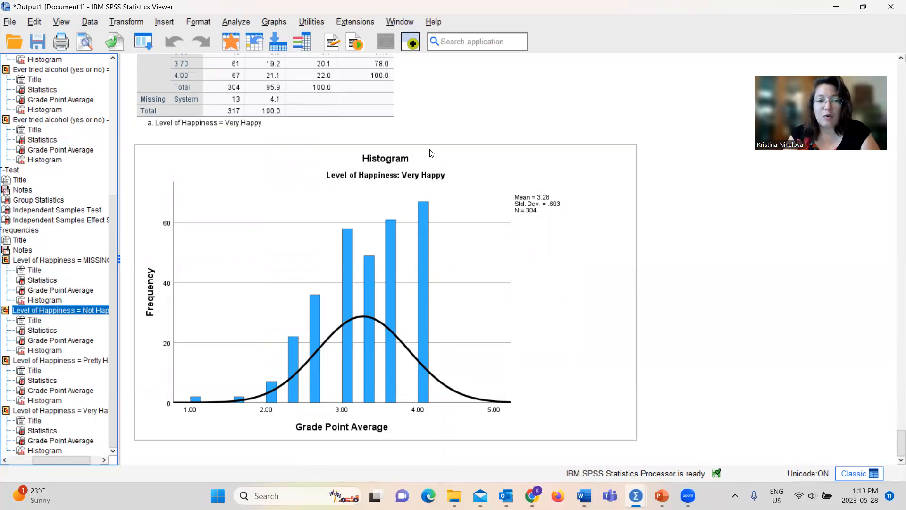
# Step: Set up a One-Way ANOVA with Level of Happiness as the factor and Grade Point Average as the dependent variable
pyautogui.click(235, 25)
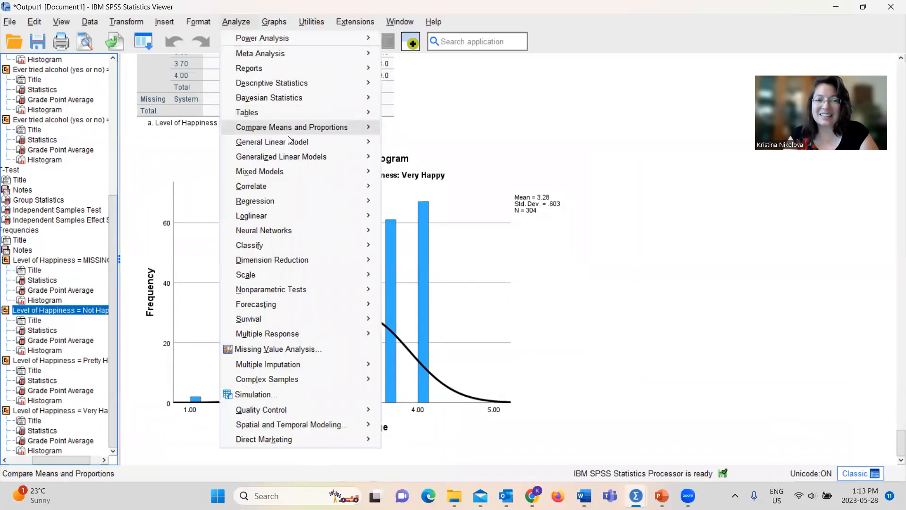
pyautogui.moveTo(339, 128)
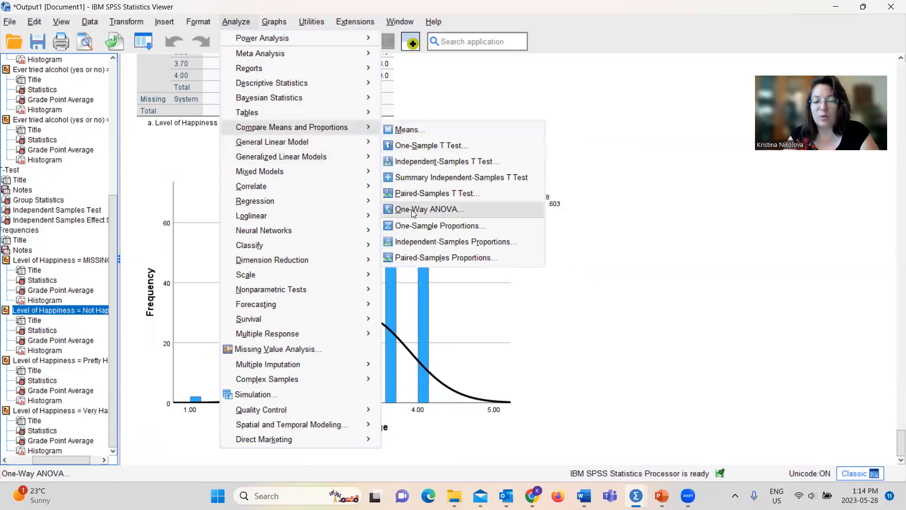
pyautogui.click(423, 213)
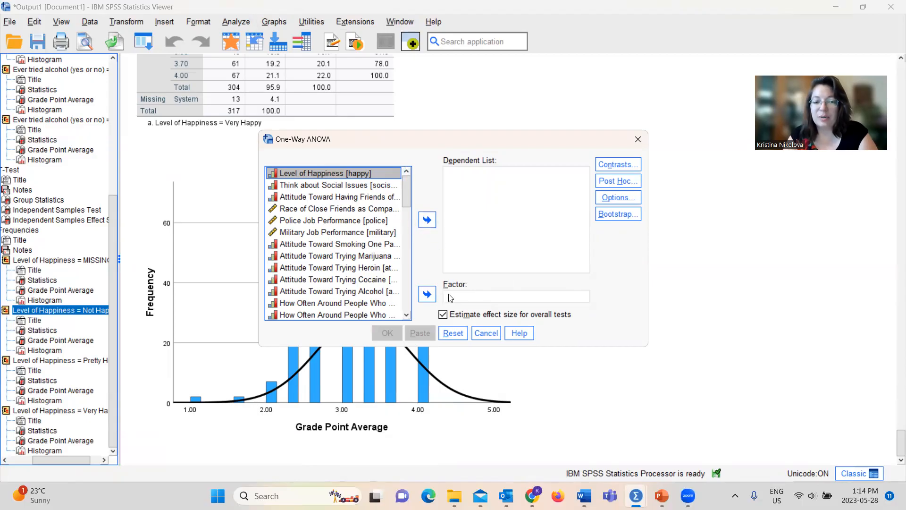
pyautogui.click(431, 295)
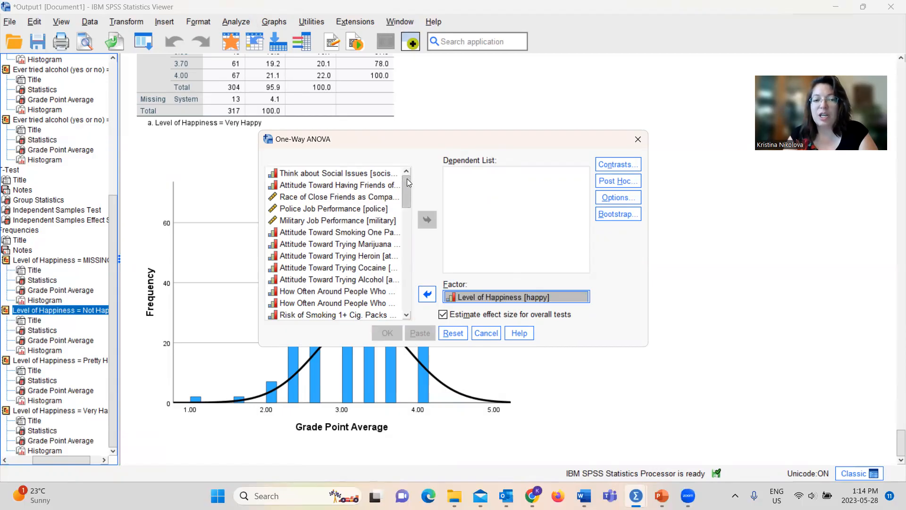
pyautogui.moveTo(402, 200); pyautogui.dragTo(406, 315)
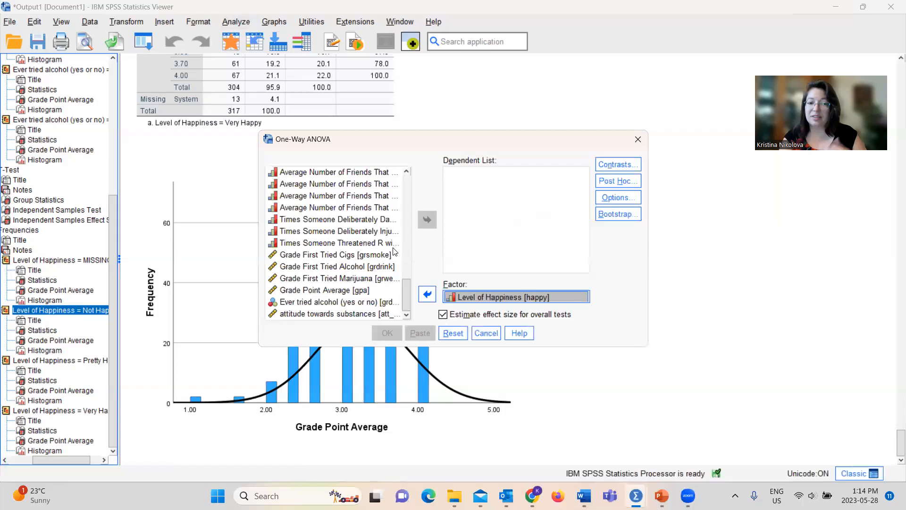
pyautogui.click(346, 291)
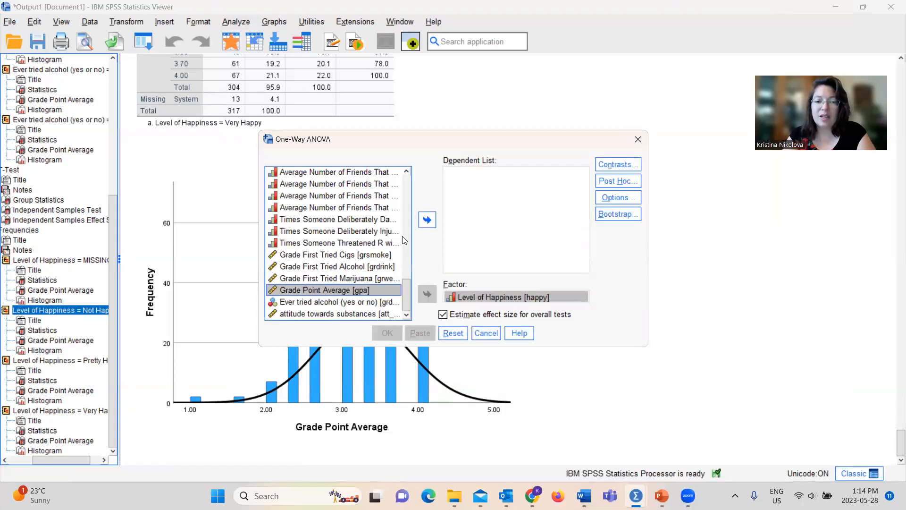
pyautogui.click(427, 220)
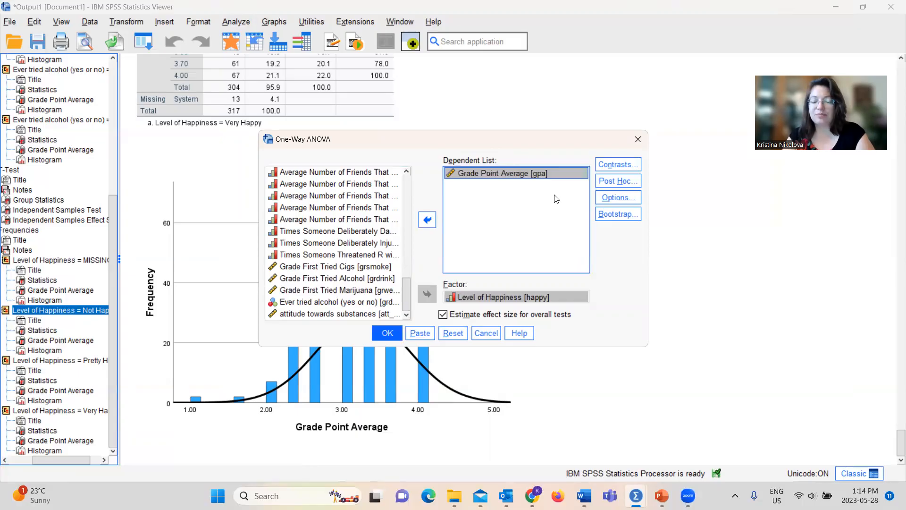
# Step: Select the Tukey and Games-Howell post hoc comparisons for the One-Way ANOVA
pyautogui.click(629, 184)
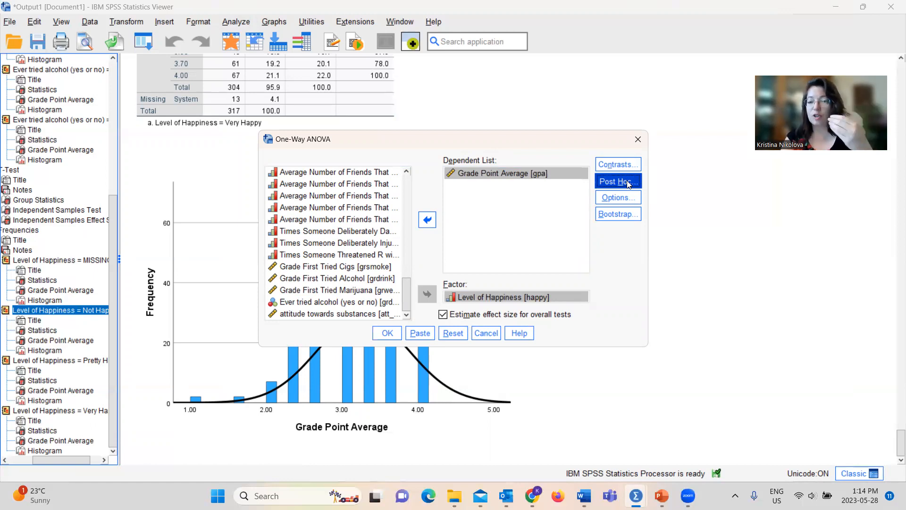
pyautogui.click(627, 182)
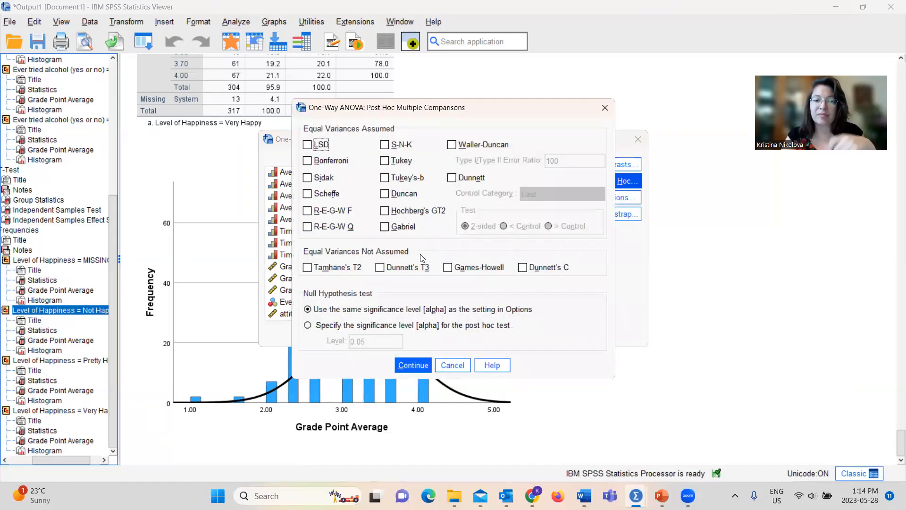
pyautogui.click(385, 161)
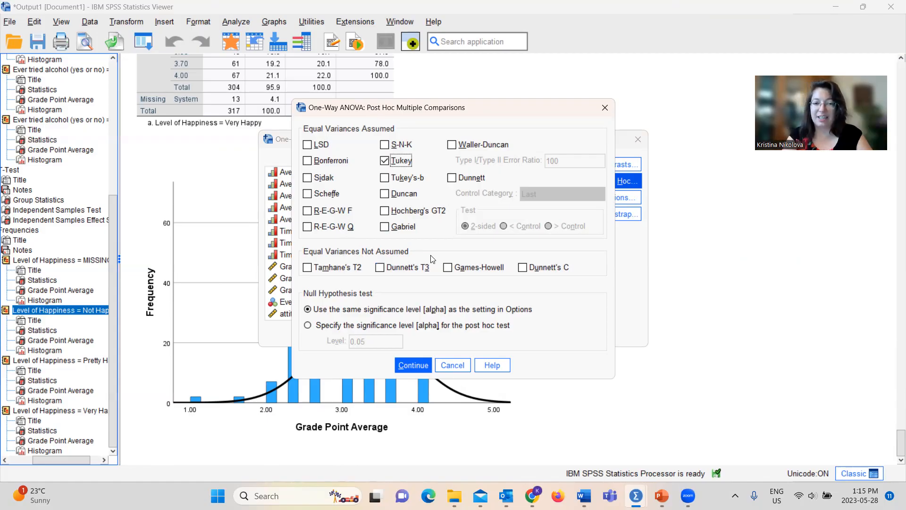
pyautogui.click(449, 267)
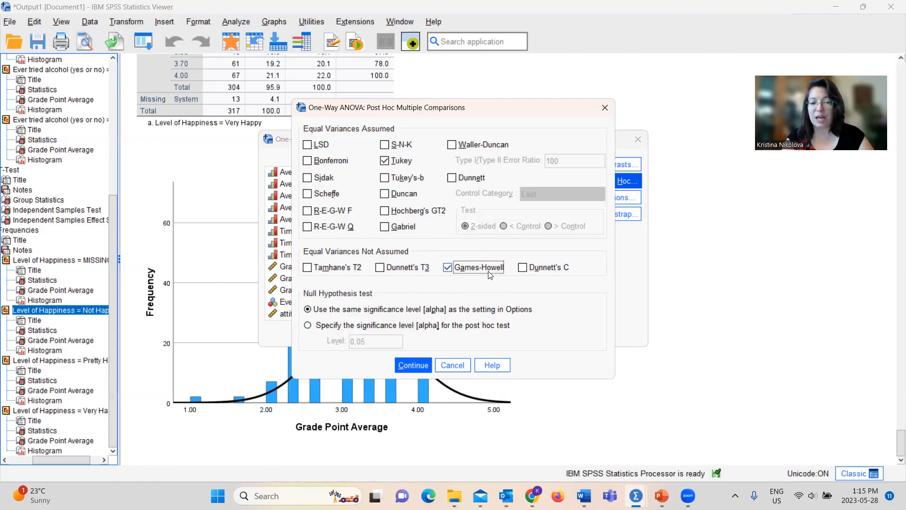
pyautogui.click(412, 365)
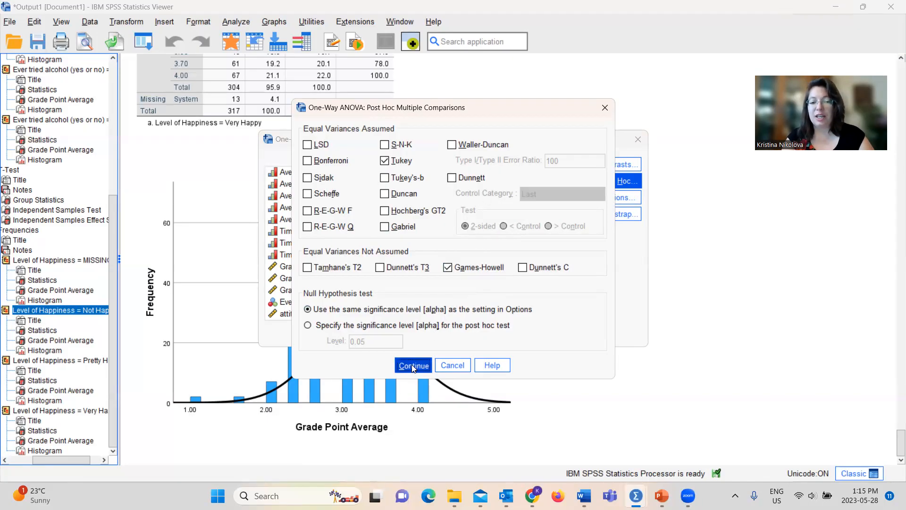
# Step: Enable the homogeneity of variance test, Brown-Forsythe test, Welch test and means plot in the One-Way ANOVA options
pyautogui.click(608, 205)
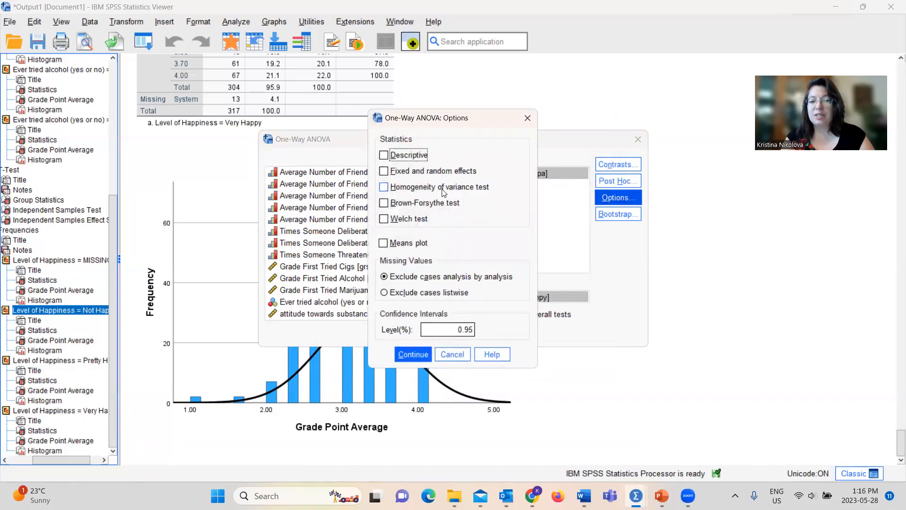
pyautogui.click(383, 188)
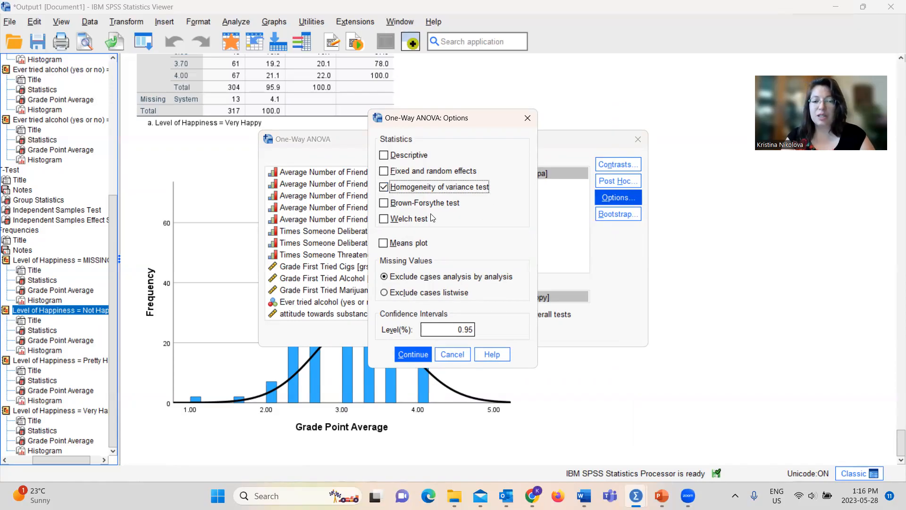
pyautogui.click(383, 205)
pyautogui.click(384, 220)
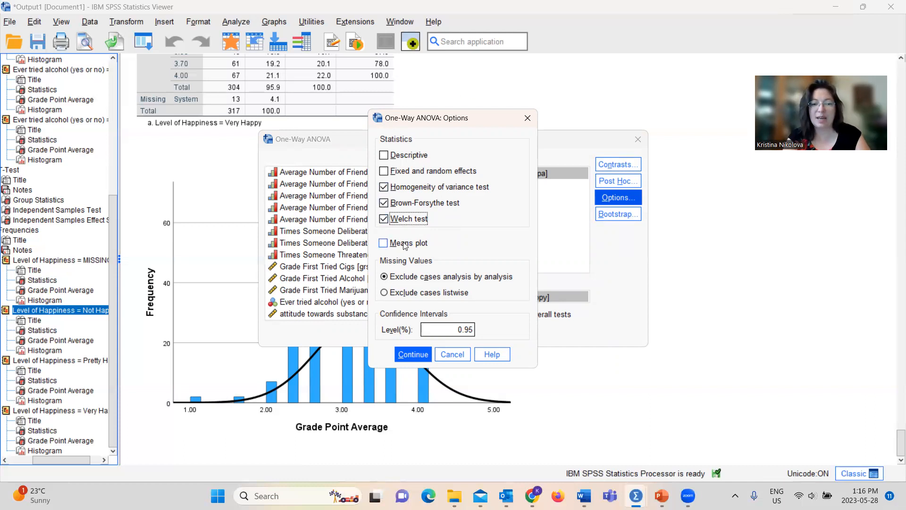
pyautogui.click(383, 245)
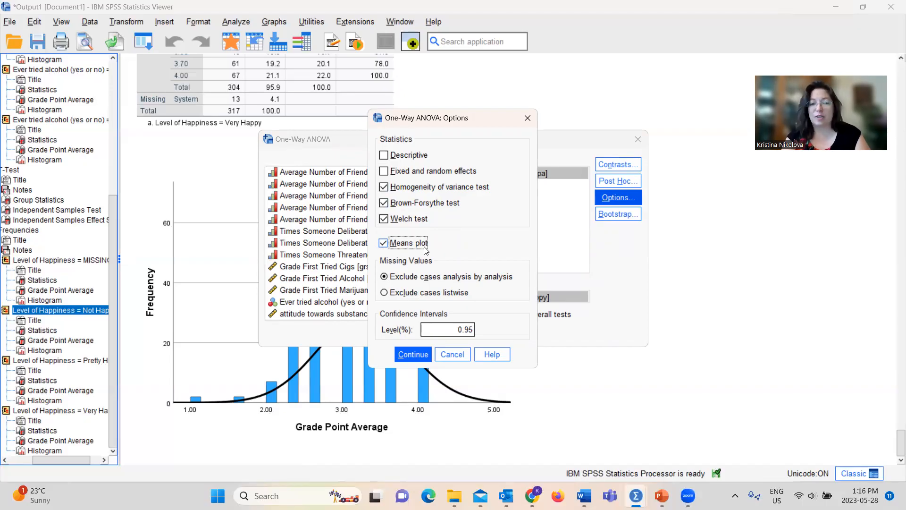
pyautogui.click(413, 354)
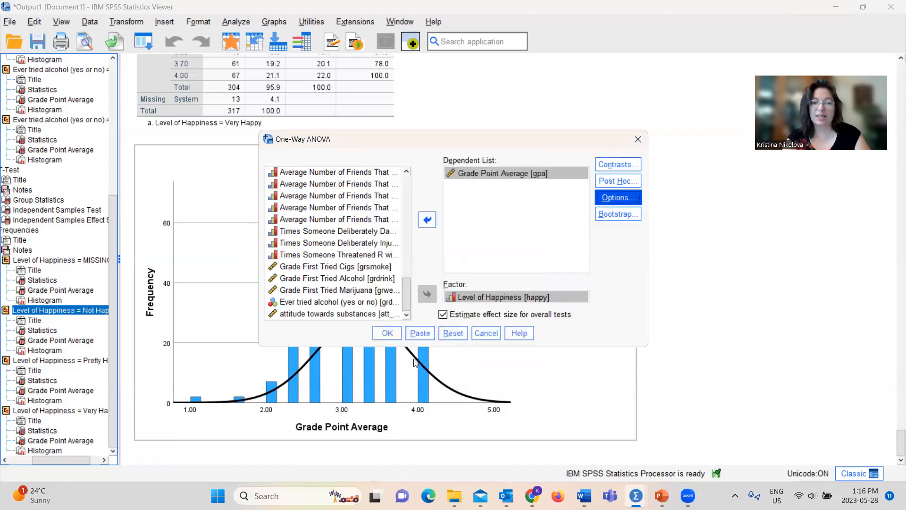
# Step: Paste the One-Way ANOVA as syntax and run the ONEWAY gpa BY happy command block from the Syntax Editor
pyautogui.click(421, 333)
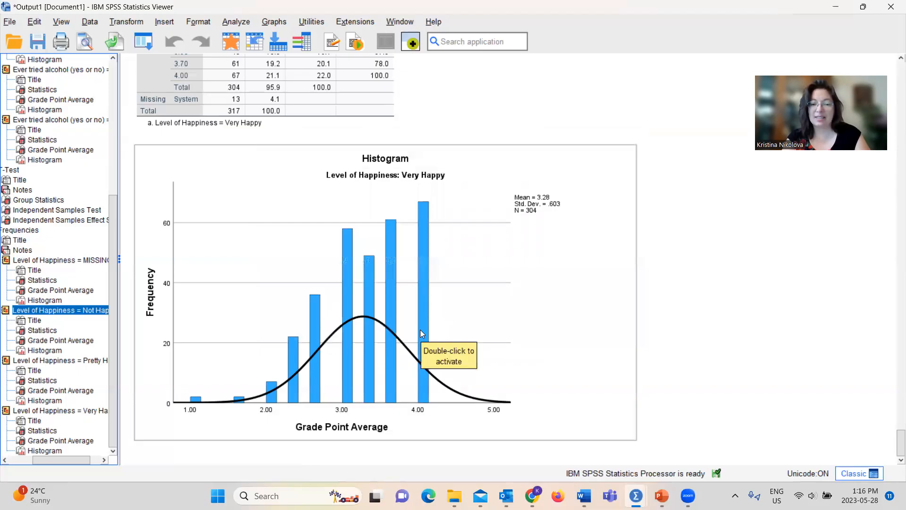
pyautogui.moveTo(636, 495)
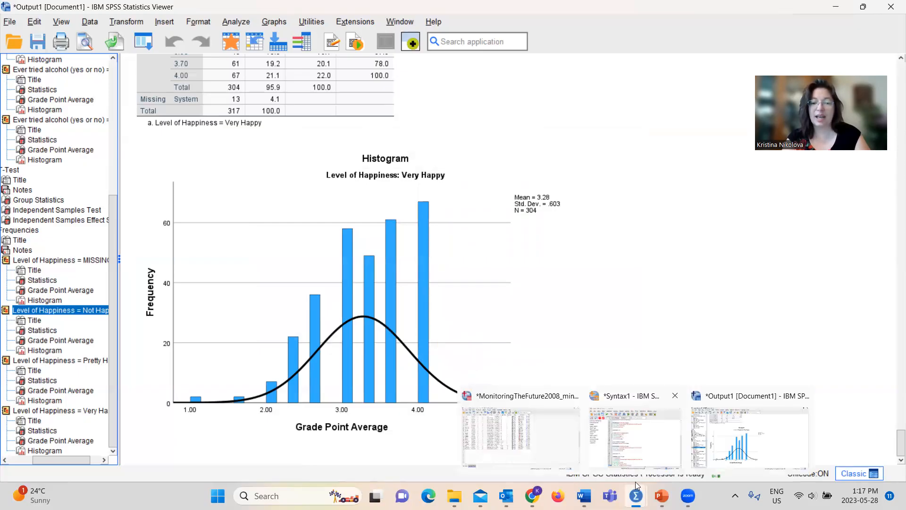
pyautogui.click(635, 453)
pyautogui.moveTo(411, 390); pyautogui.dragTo(282, 334)
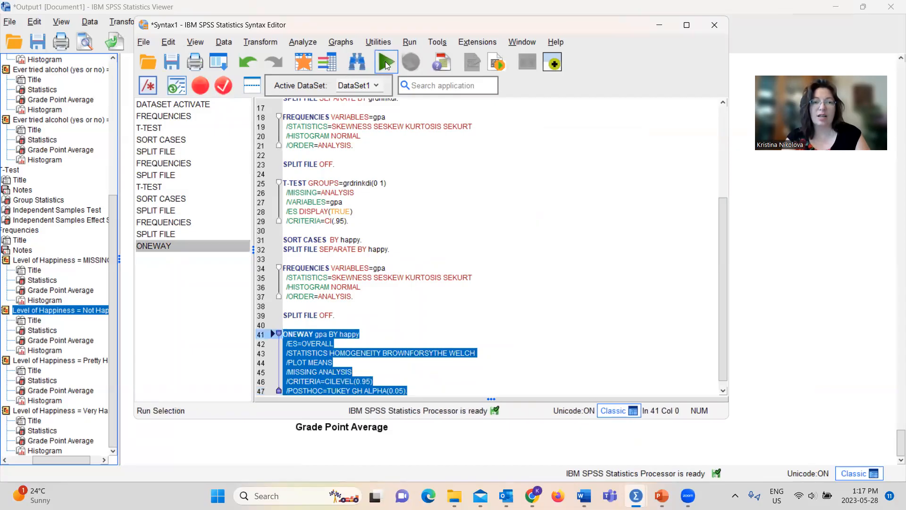
pyautogui.click(385, 62)
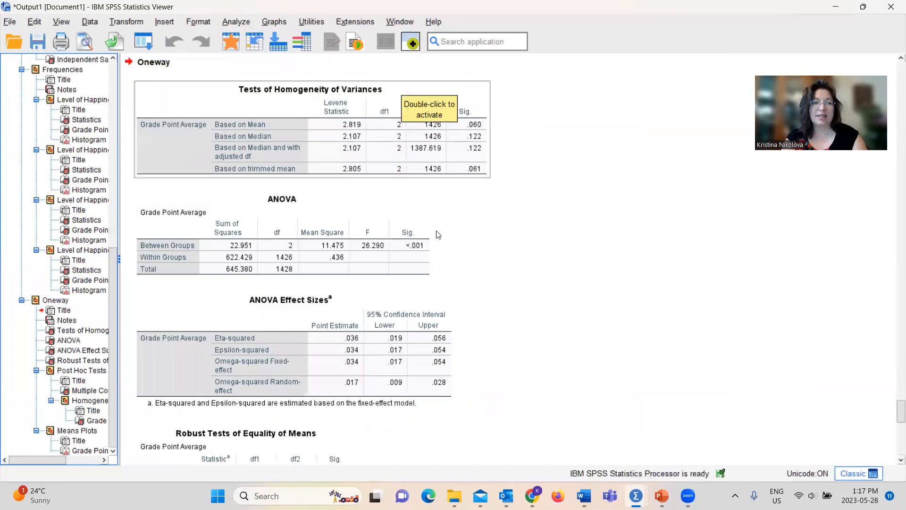
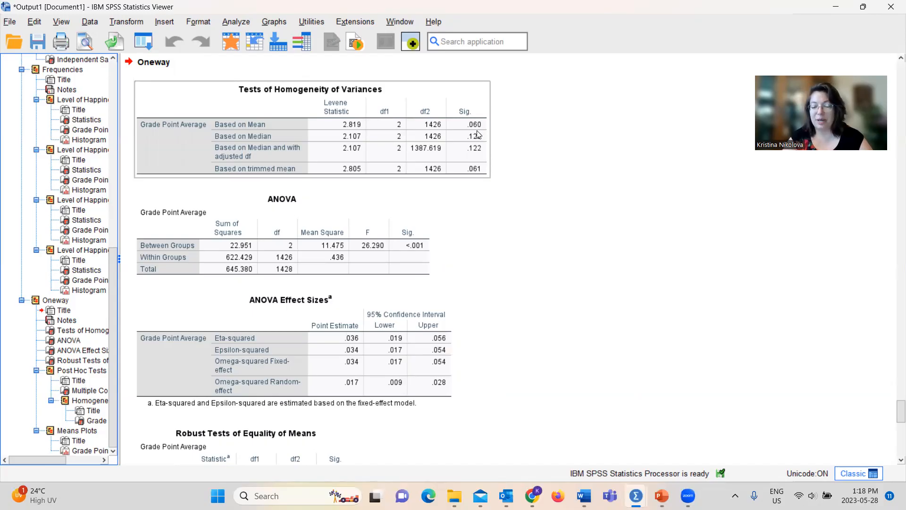
# Step: Examine the ANOVA, ANOVA Effect Sizes and Robust Tests of Equality of Means tables in the Oneway output
pyautogui.click(302, 225)
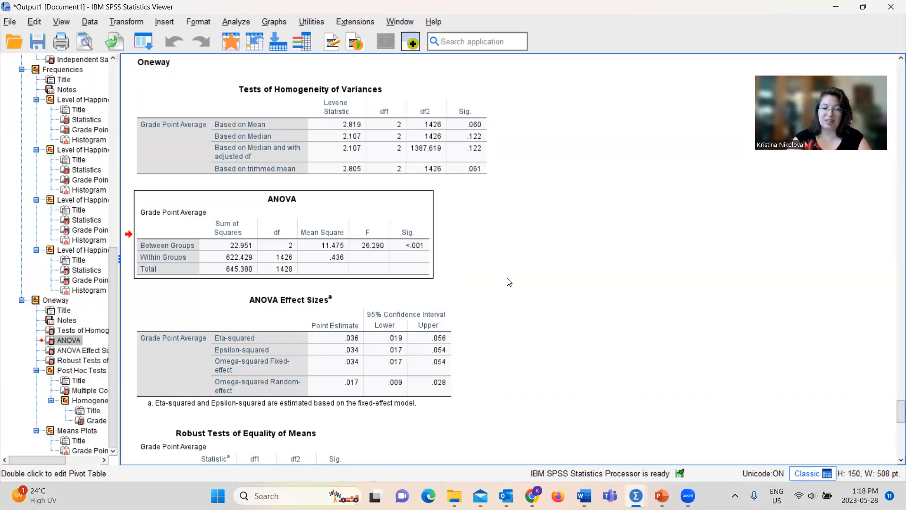
pyautogui.click(316, 315)
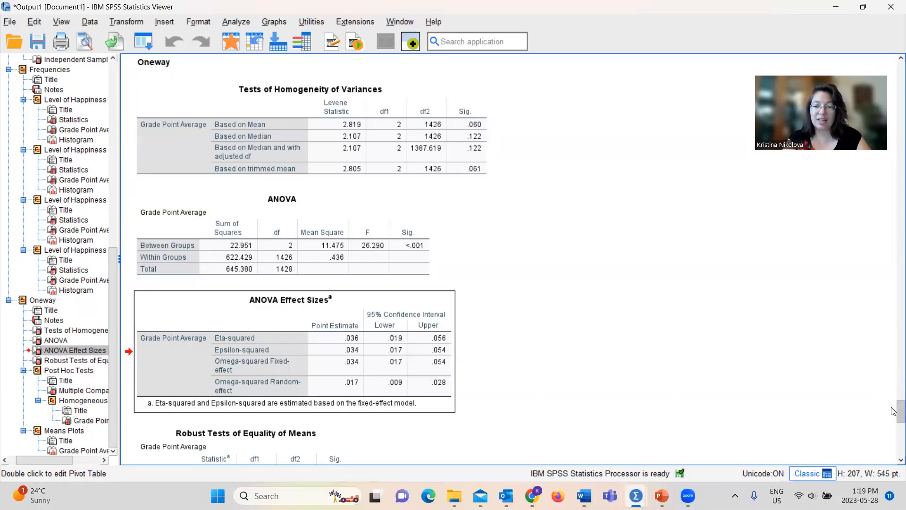
pyautogui.moveTo(894, 412); pyautogui.dragTo(893, 425)
pyautogui.click(248, 228)
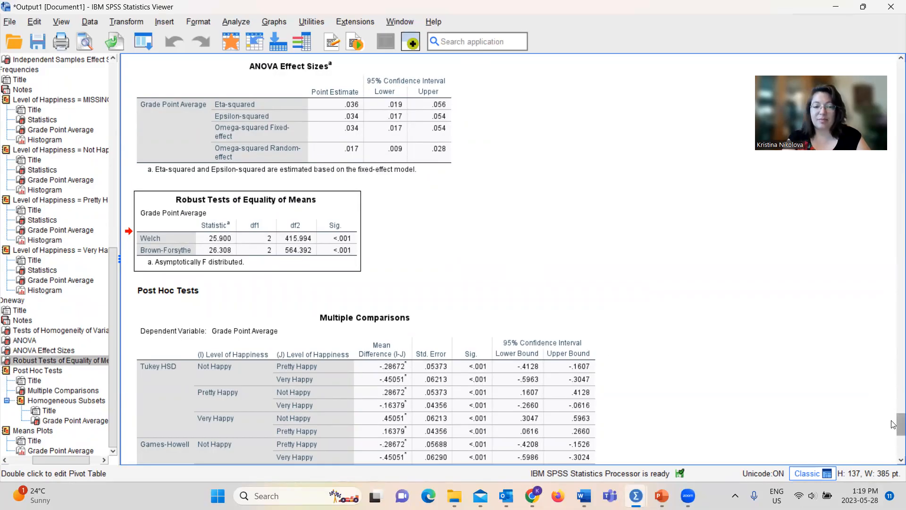
# Step: Examine the post hoc Multiple Comparisons and Homogeneous Subsets tables and the means plot of Grade Point Average by Level of Happiness
pyautogui.moveTo(894, 425); pyautogui.dragTo(894, 434)
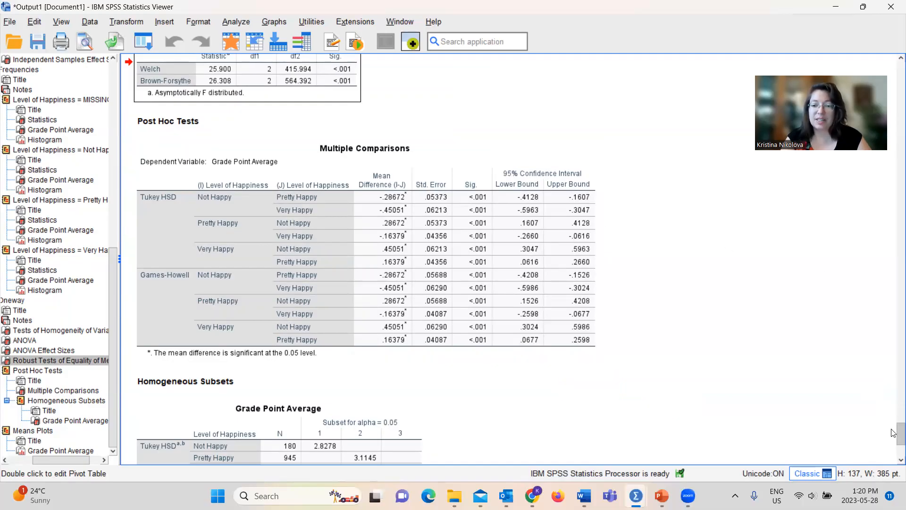
pyautogui.scroll(-8, 894, 433)
pyautogui.scroll(3, 893, 435)
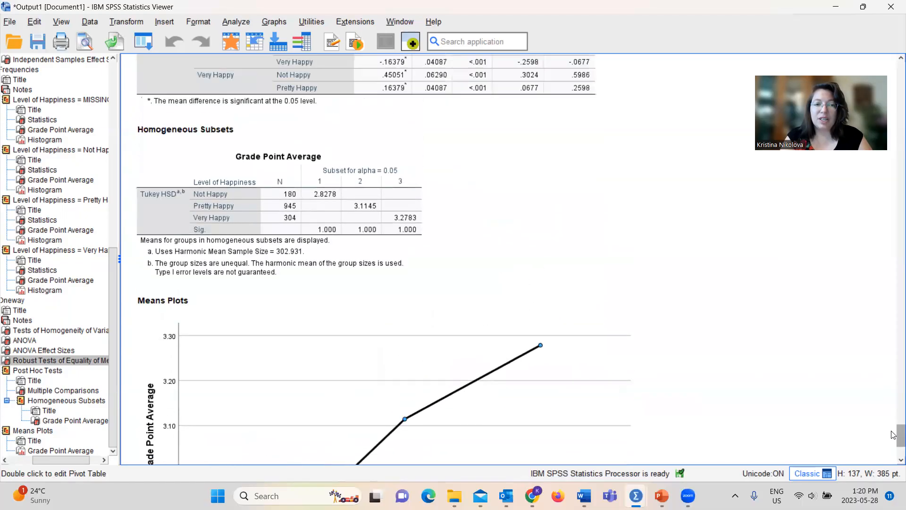
pyautogui.scroll(1, 893, 433)
pyautogui.click(367, 232)
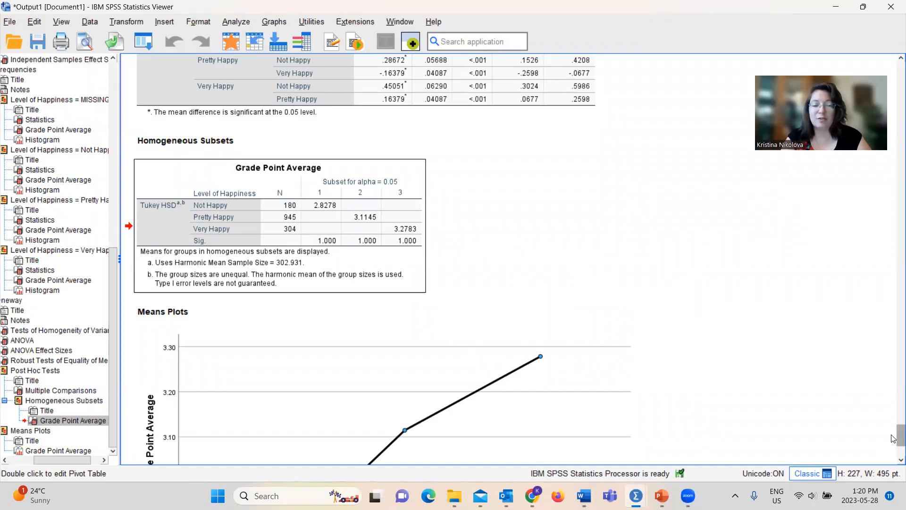
pyautogui.moveTo(894, 438); pyautogui.dragTo(893, 450)
pyautogui.click(461, 276)
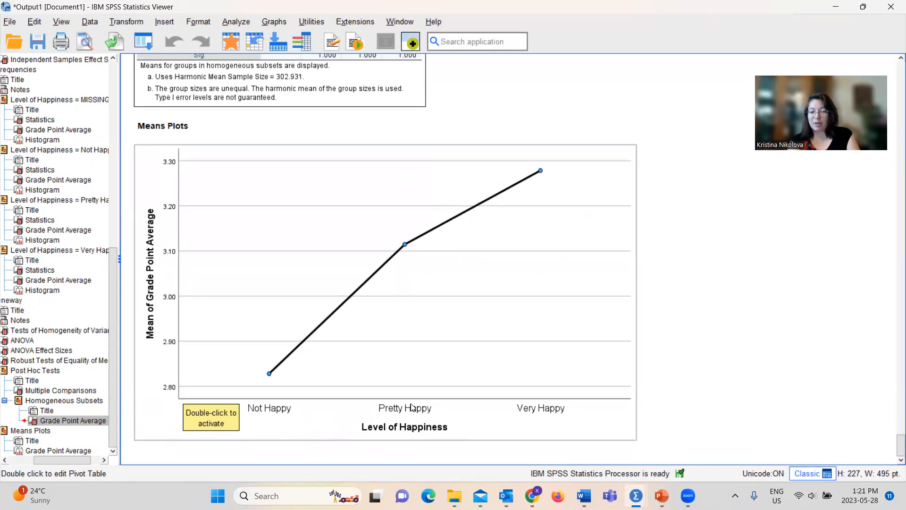
pyautogui.click(673, 380)
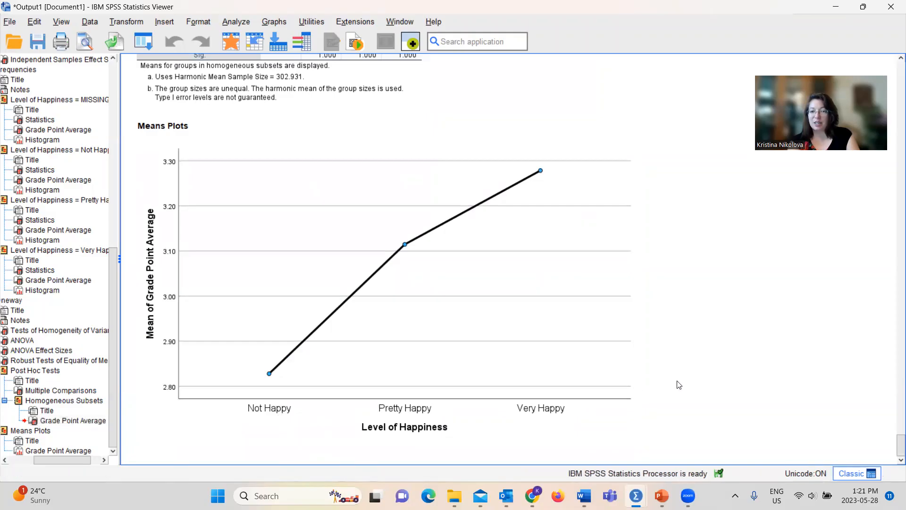
pyautogui.click(470, 388)
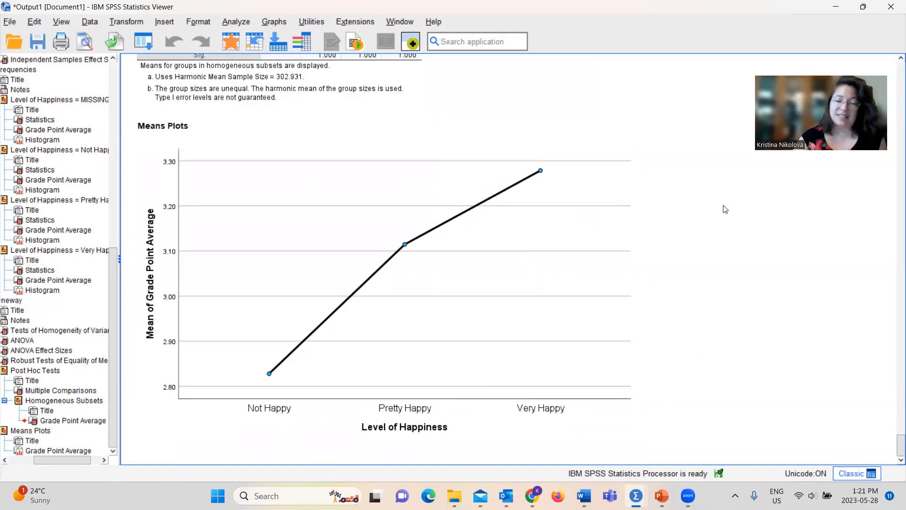
# Step: Set up a General Linear Model Univariate analysis with Grade Point Average as the dependent variable and Level of Happiness as the fixed factor
pyautogui.click(242, 23)
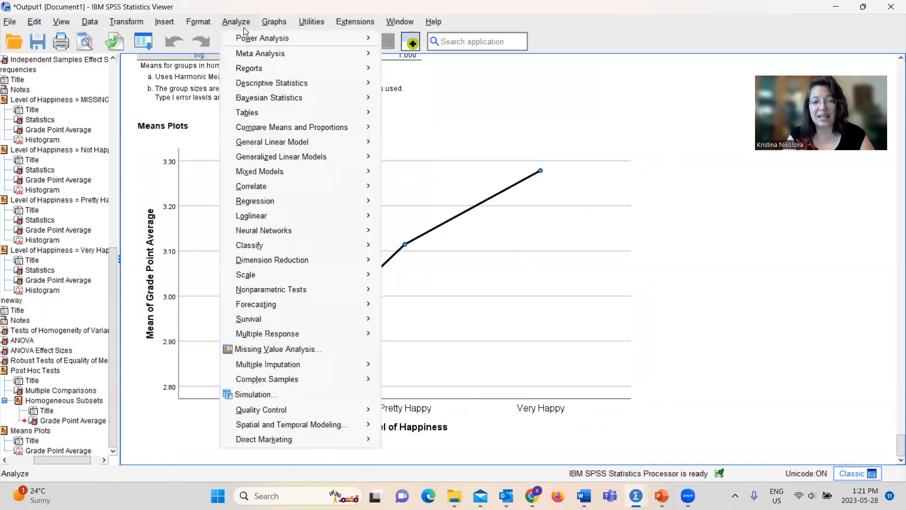
pyautogui.moveTo(305, 148)
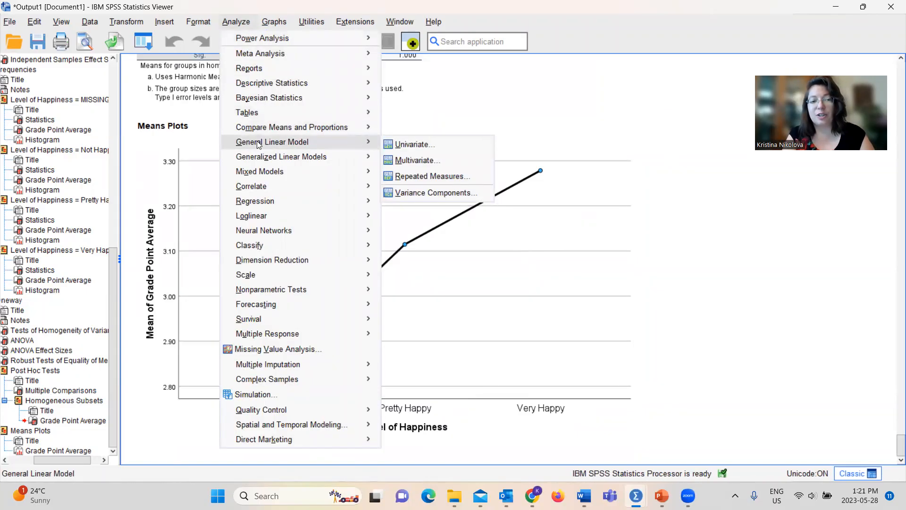
pyautogui.click(422, 143)
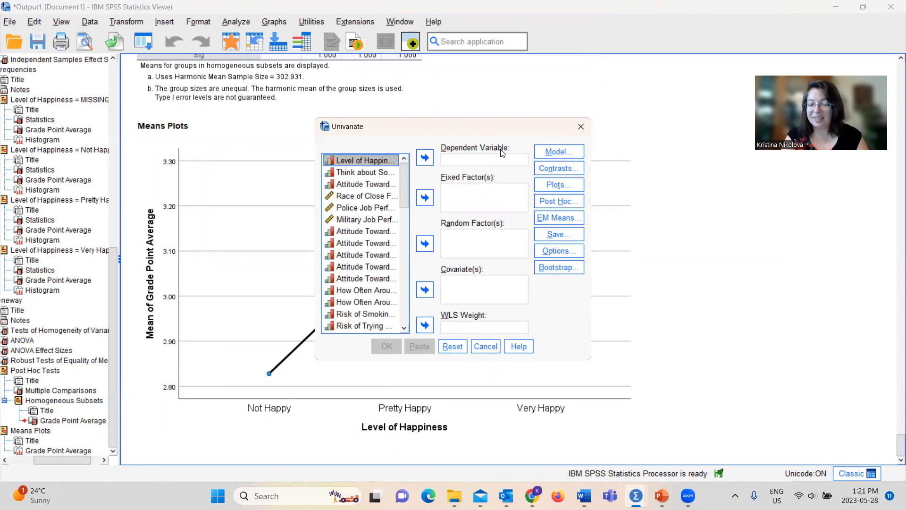
pyautogui.moveTo(404, 184); pyautogui.dragTo(404, 306)
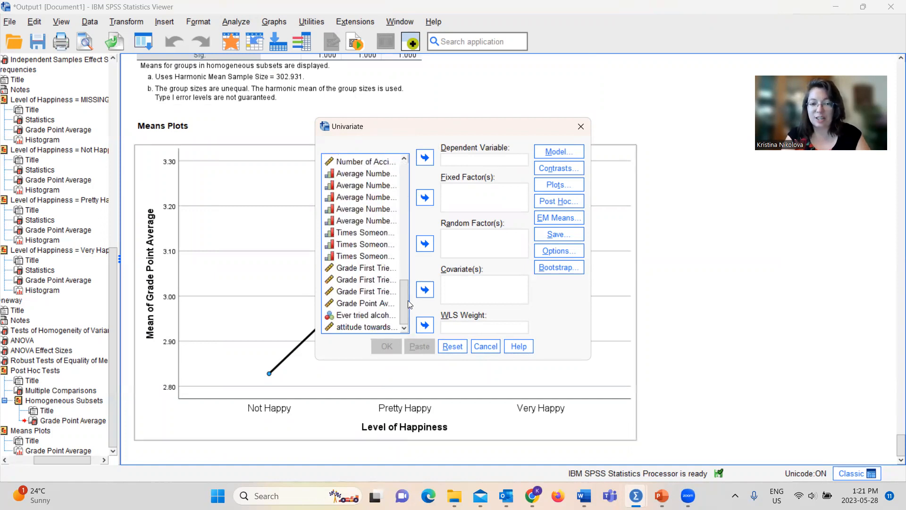
pyautogui.click(350, 306)
pyautogui.click(426, 159)
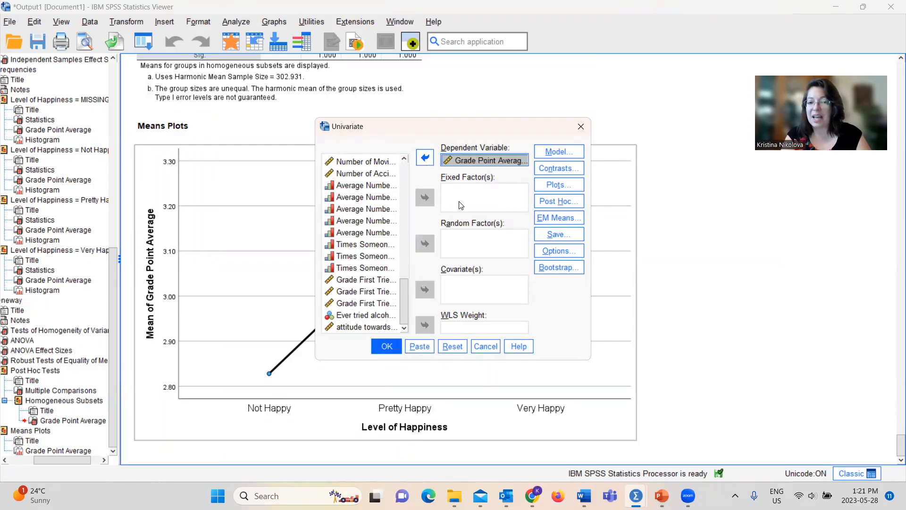
pyautogui.moveTo(407, 294); pyautogui.dragTo(397, 162)
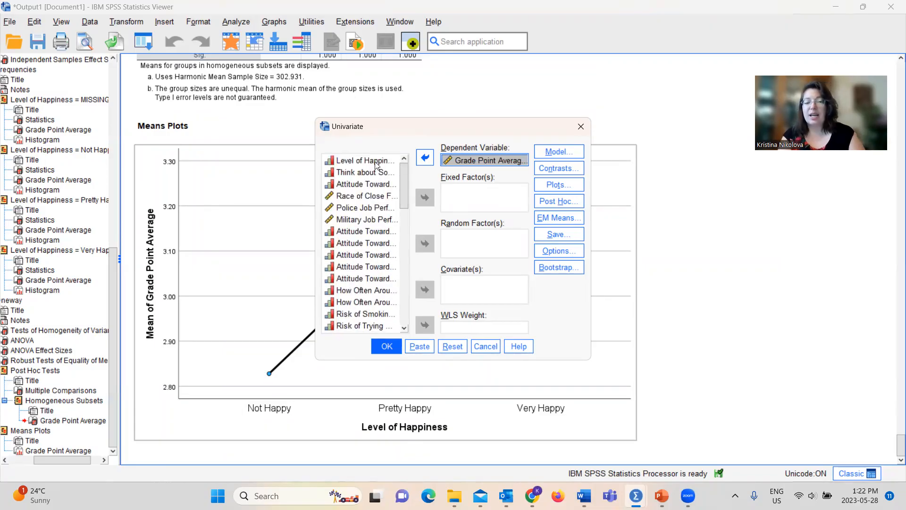
pyautogui.click(374, 162)
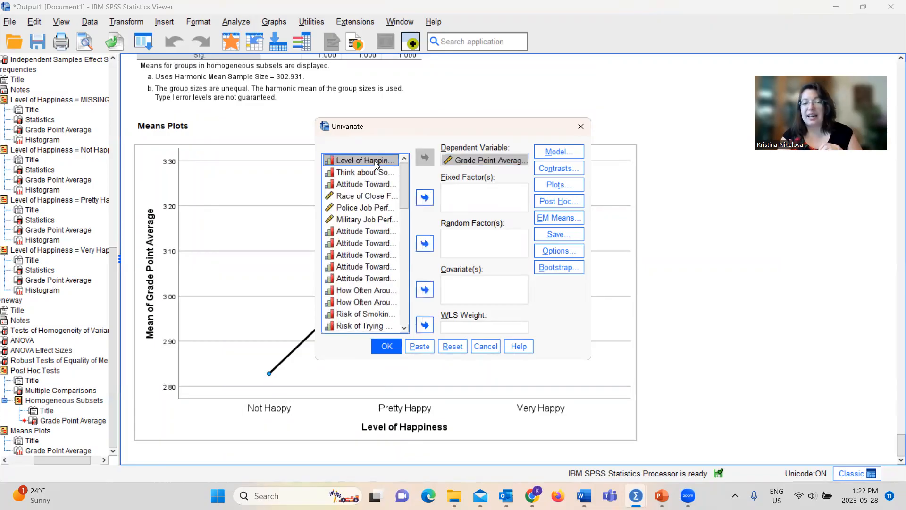
pyautogui.click(425, 197)
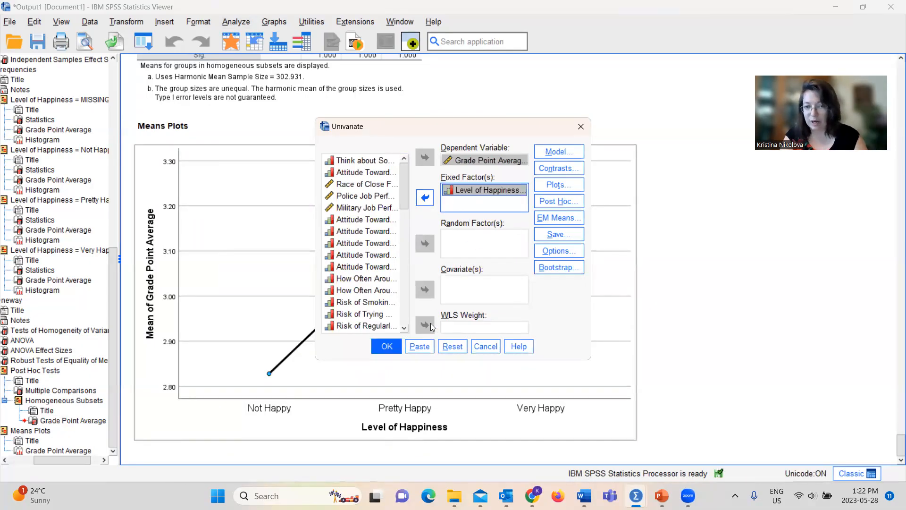
# Step: Add a line profile plot of happy with 95% confidence interval error bars and the Y axis starting at 0
pyautogui.click(550, 186)
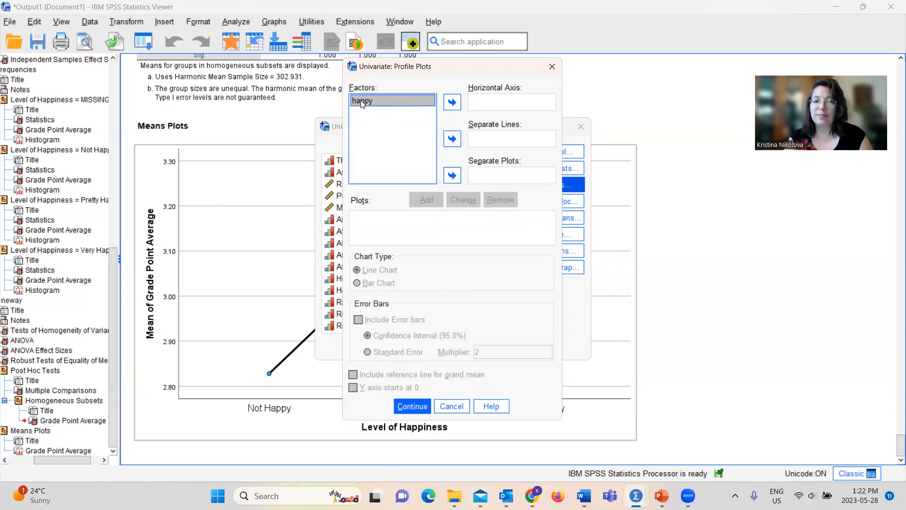
pyautogui.click(457, 102)
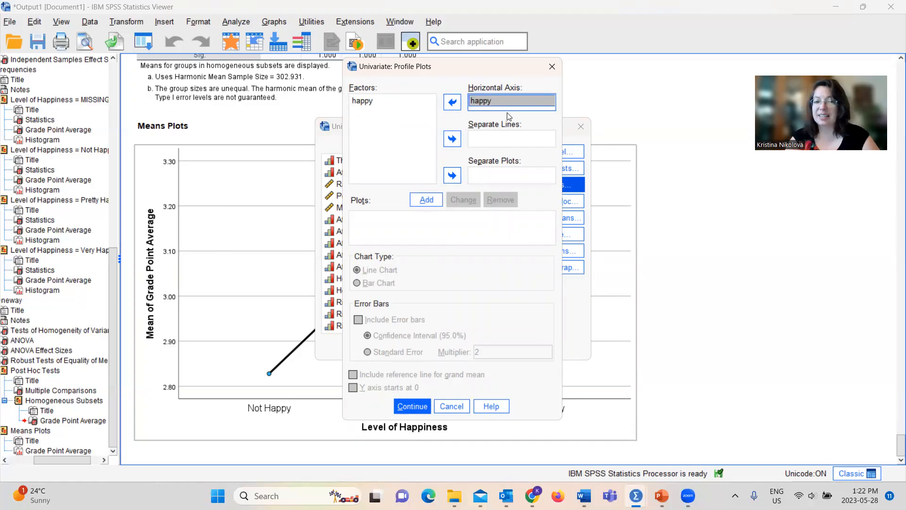
pyautogui.click(422, 199)
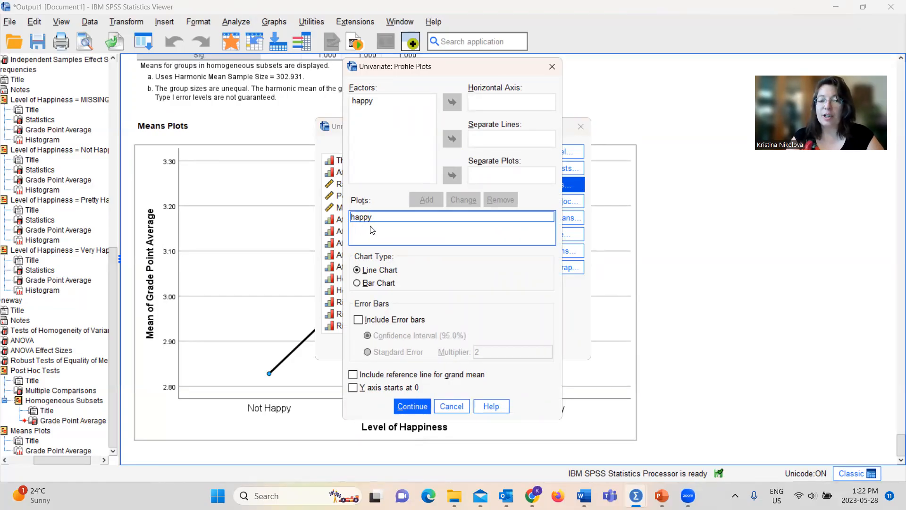
pyautogui.click(358, 320)
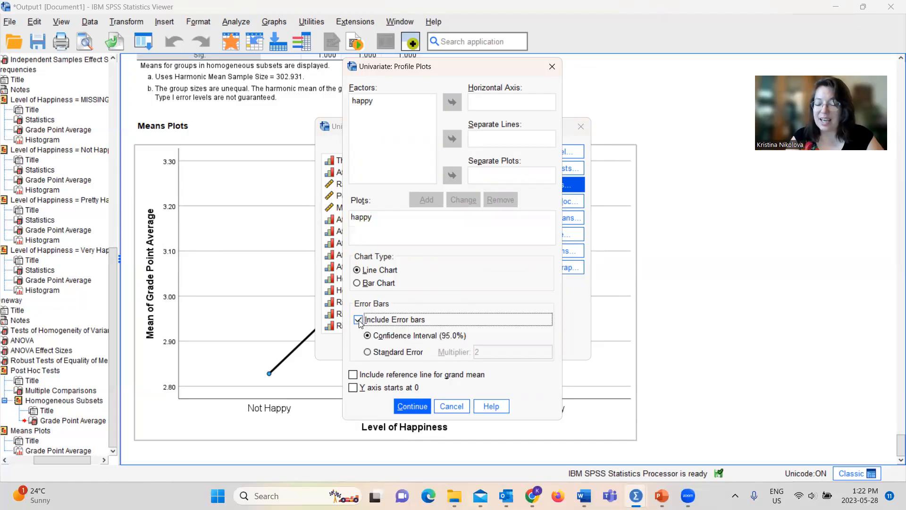
pyautogui.click(353, 387)
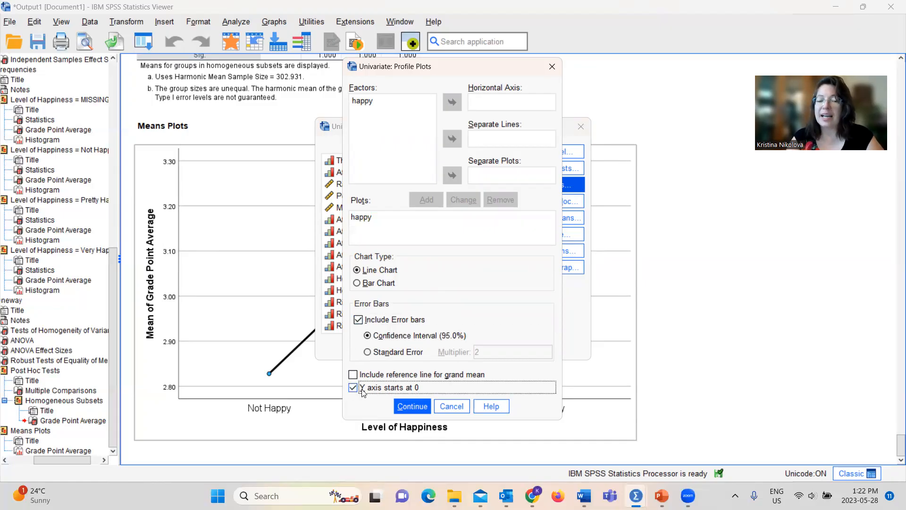
pyautogui.click(417, 404)
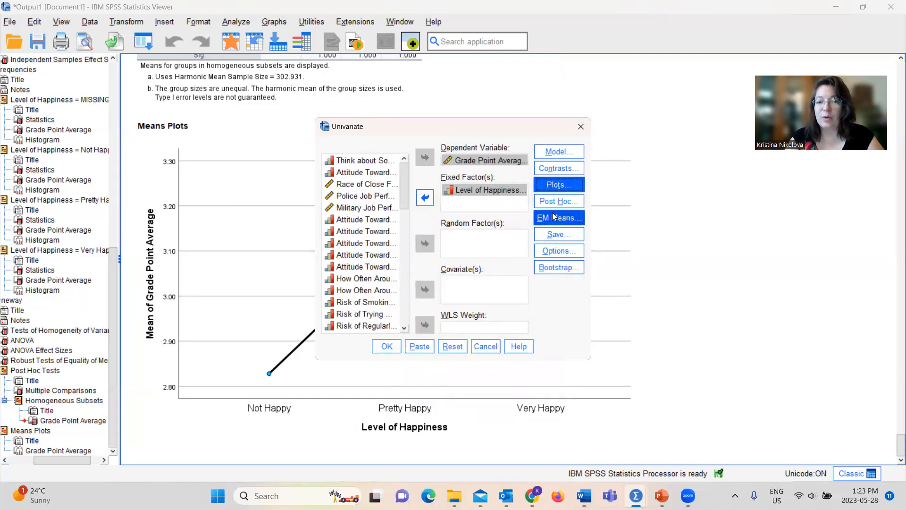
# Step: Request Tukey and Games-Howell post hoc tests for the happy factor in the Univariate analysis
pyautogui.click(559, 201)
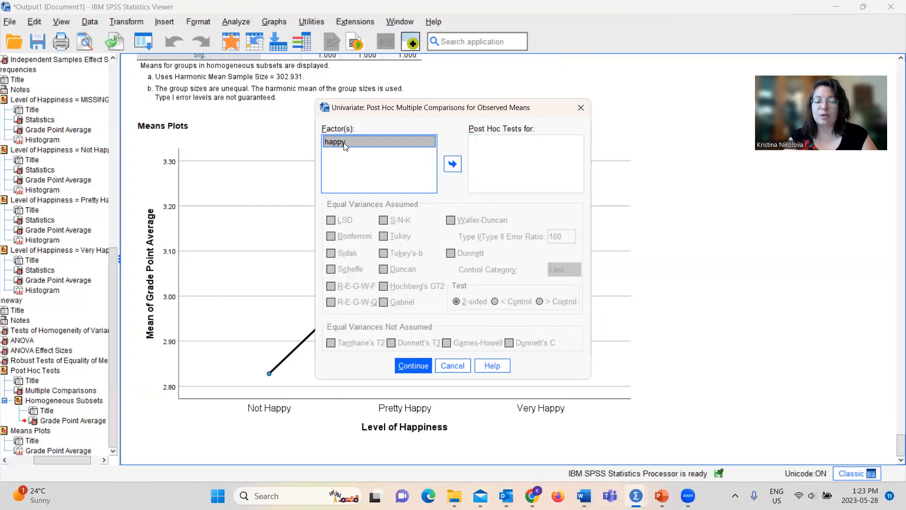
pyautogui.click(453, 163)
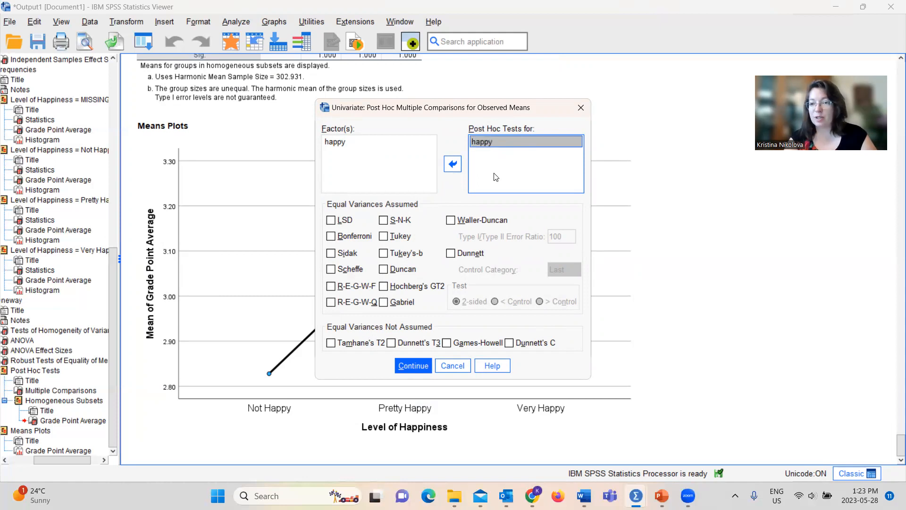
pyautogui.click(388, 236)
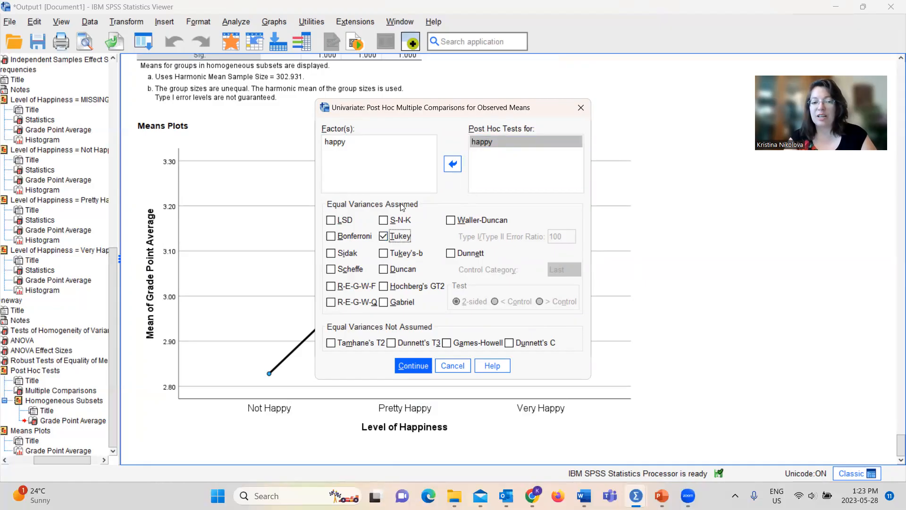
pyautogui.click(446, 343)
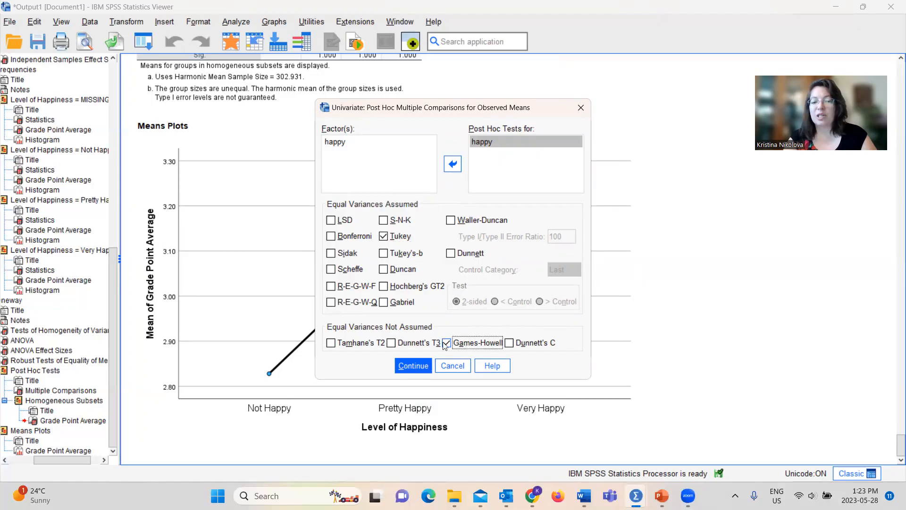
pyautogui.click(423, 368)
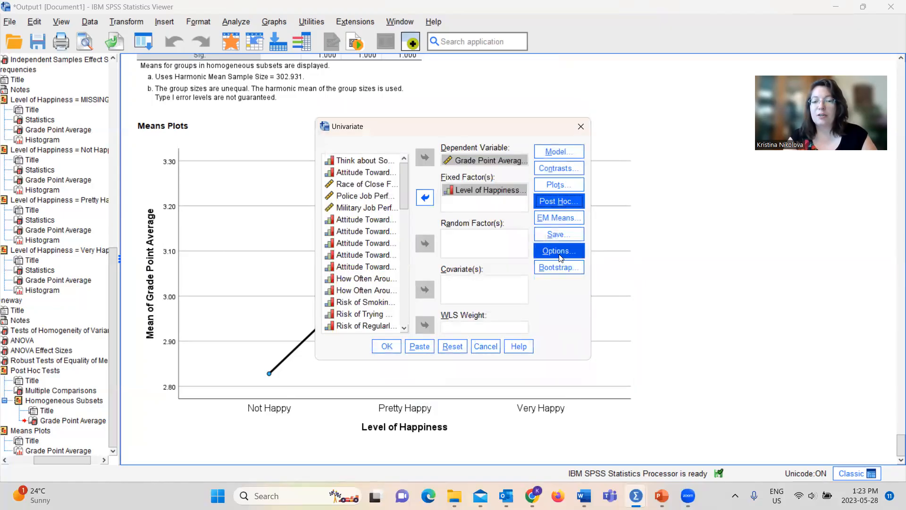
# Step: Enable estimates of effect size and homogeneity tests in the Univariate options
pyautogui.click(559, 254)
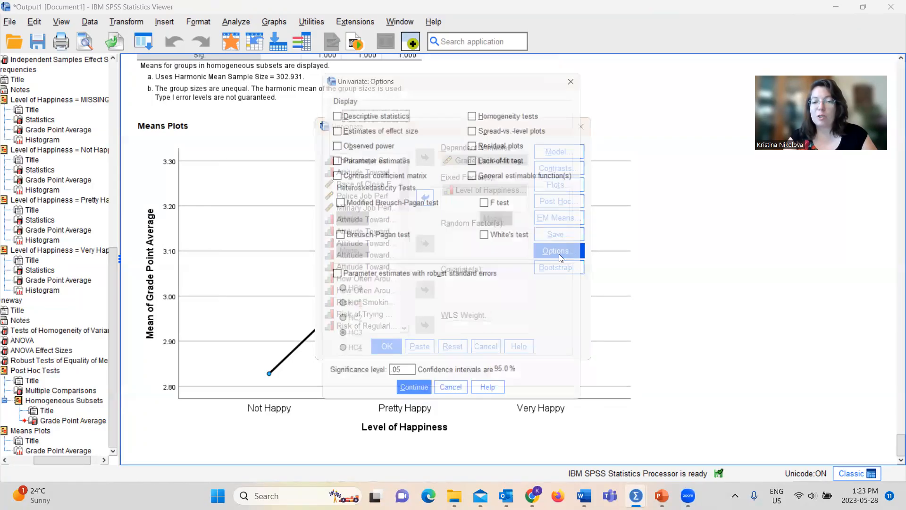
pyautogui.click(395, 128)
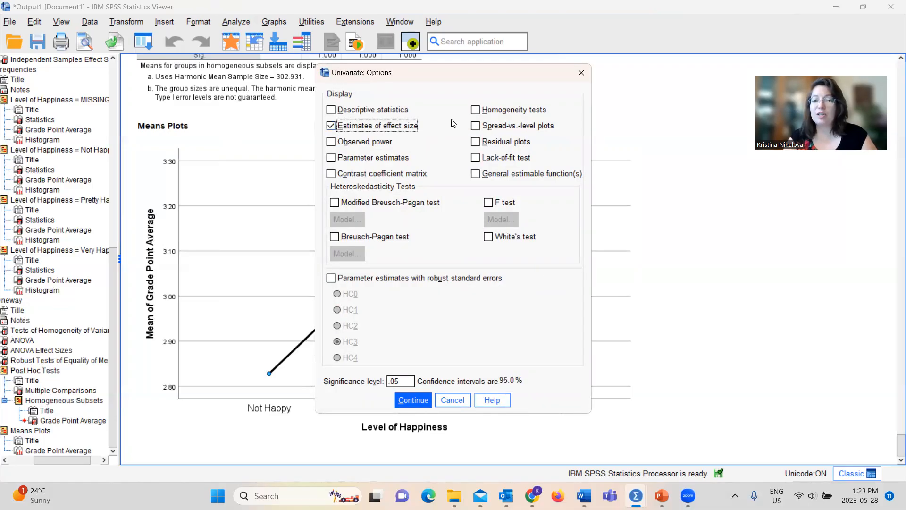
pyautogui.click(498, 116)
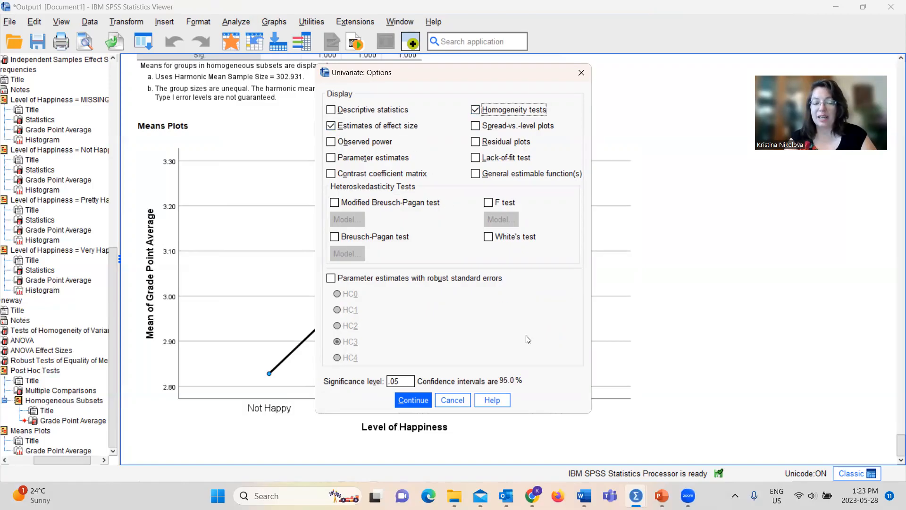
pyautogui.click(412, 400)
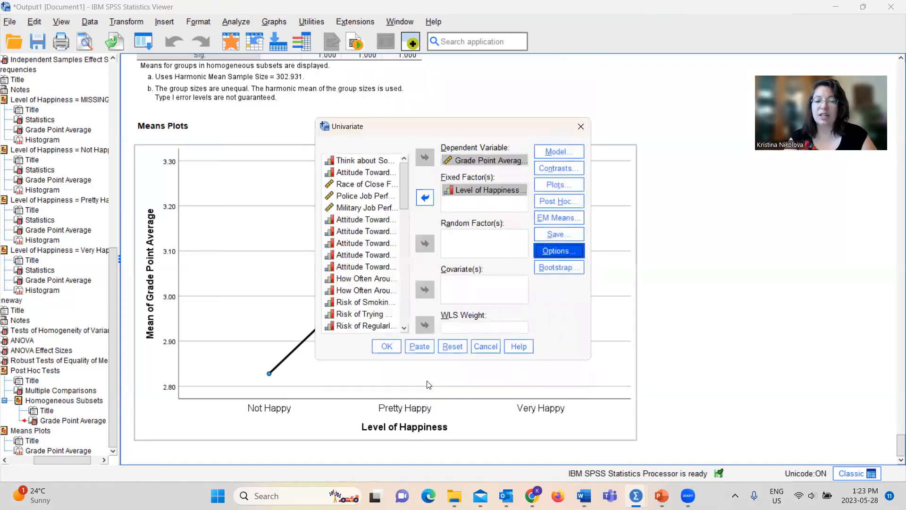
# Step: Paste the Univariate analysis into the syntax file and run the UNIANOVA gpa BY happy command block
pyautogui.click(429, 348)
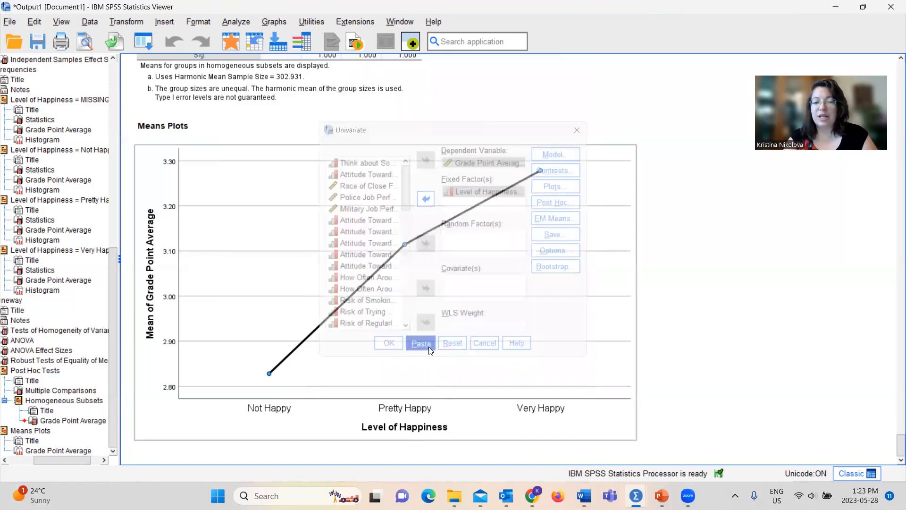
pyautogui.moveTo(584, 496)
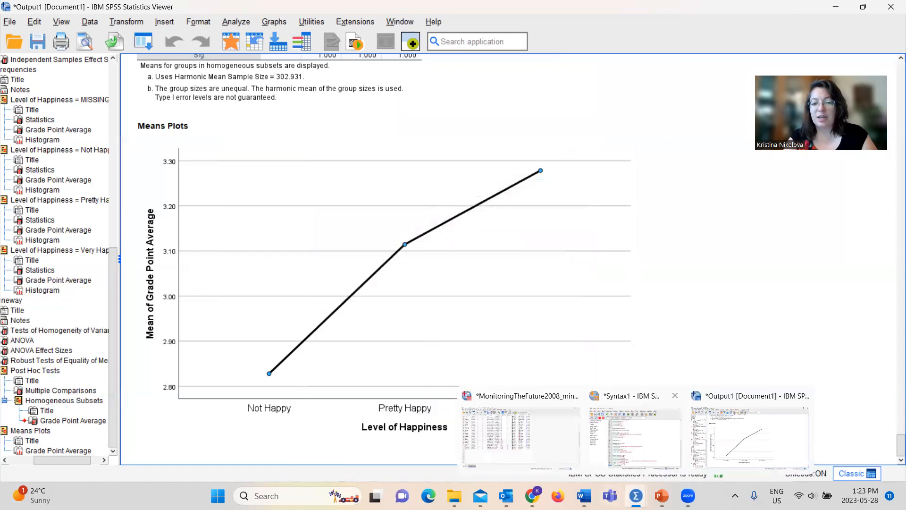
pyautogui.click(627, 434)
pyautogui.moveTo(348, 392); pyautogui.dragTo(269, 328)
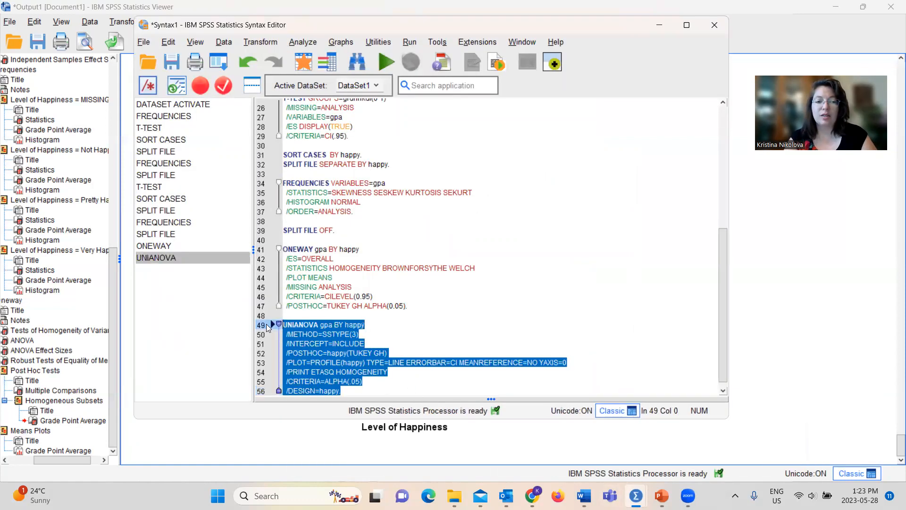
pyautogui.click(389, 62)
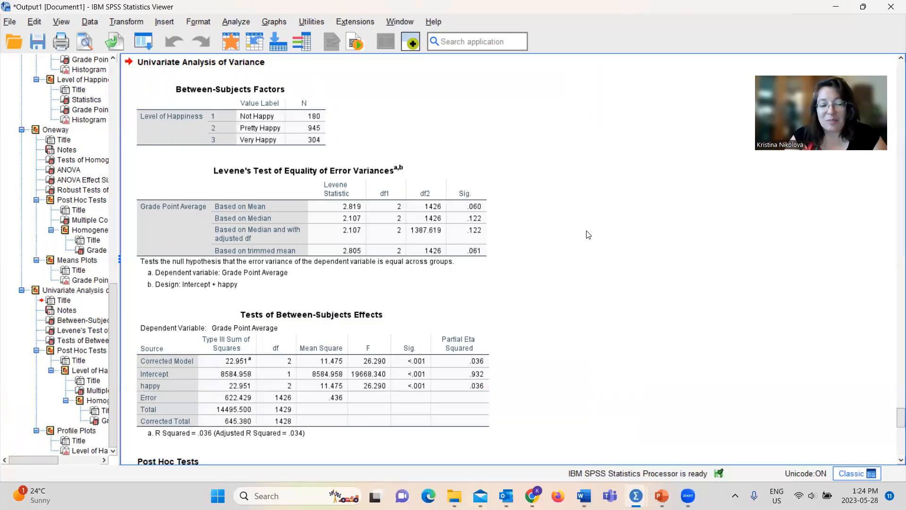
# Step: Examine Levene's test, the between-subjects effects, the post hoc comparisons and the profile plot in the Univariate Analysis of Variance output
pyautogui.click(331, 235)
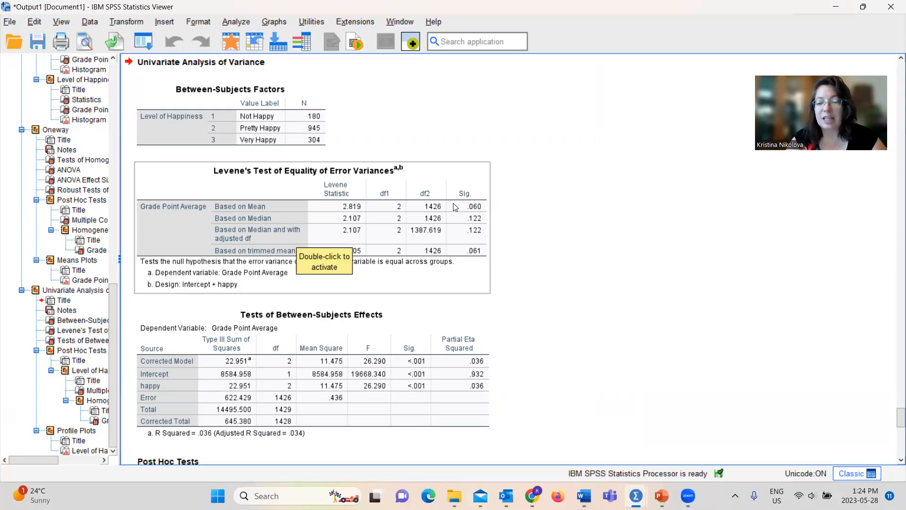
pyautogui.click(386, 347)
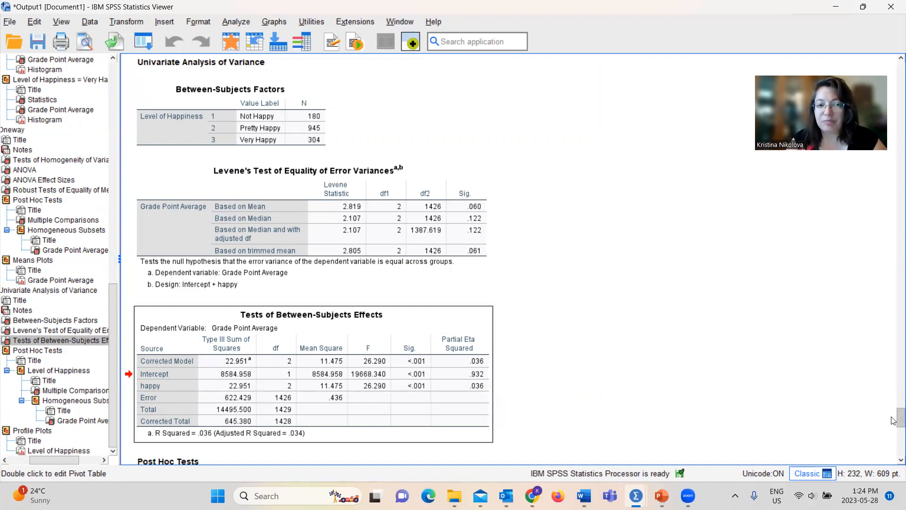
pyautogui.scroll(-3, 893, 462)
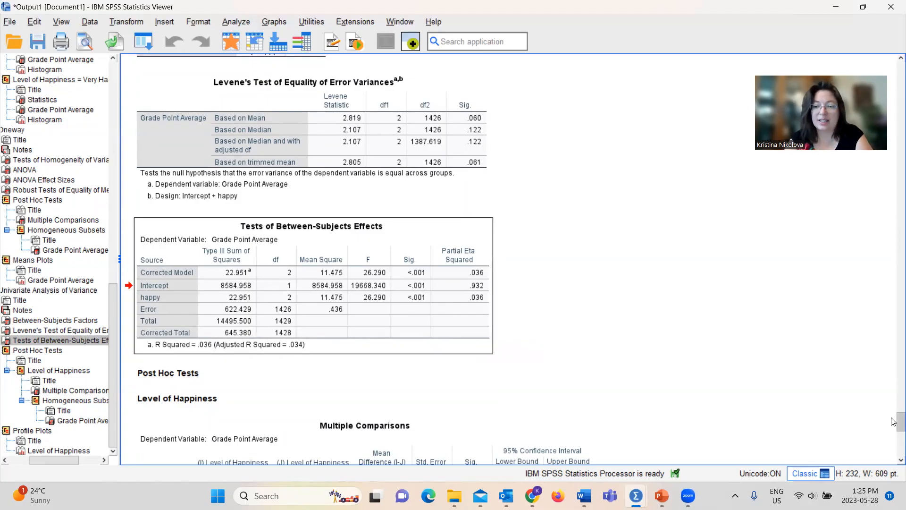
pyautogui.moveTo(893, 421); pyautogui.dragTo(893, 435)
pyautogui.click(544, 177)
pyautogui.click(771, 342)
pyautogui.moveTo(893, 438); pyautogui.dragTo(894, 449)
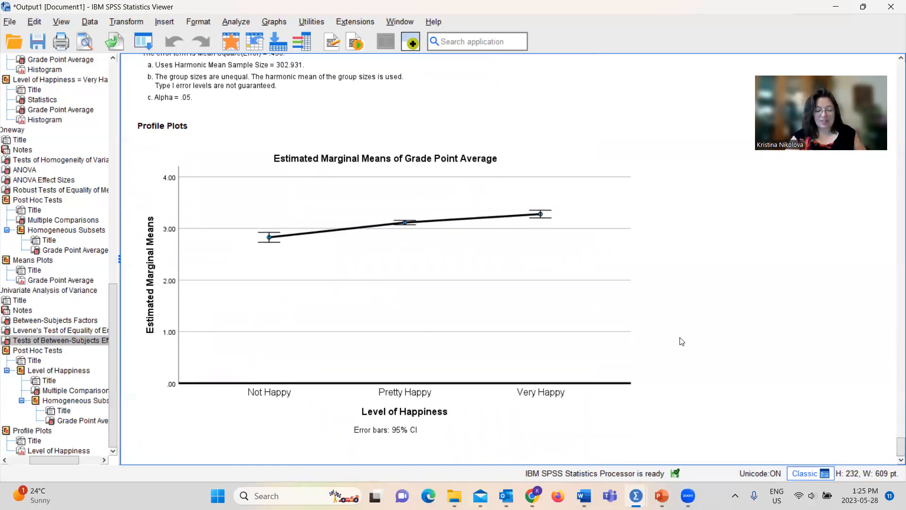
pyautogui.click(401, 311)
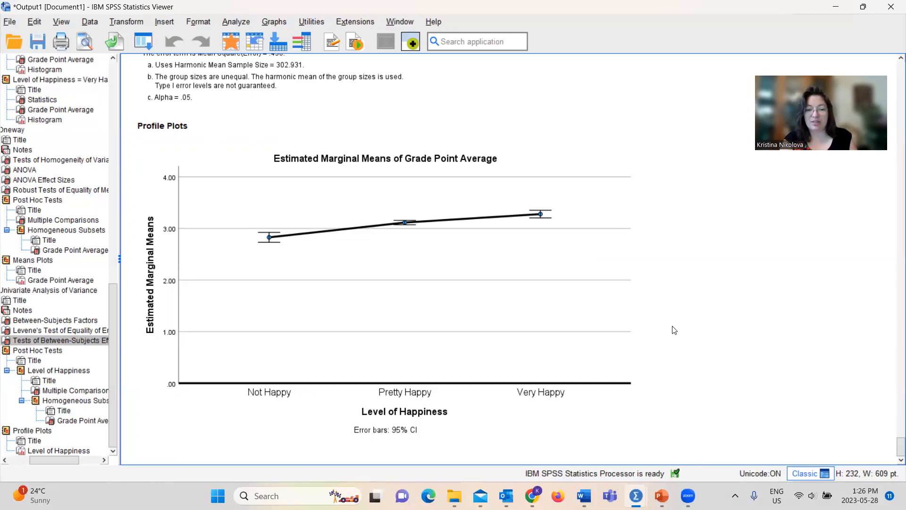
pyautogui.click(574, 438)
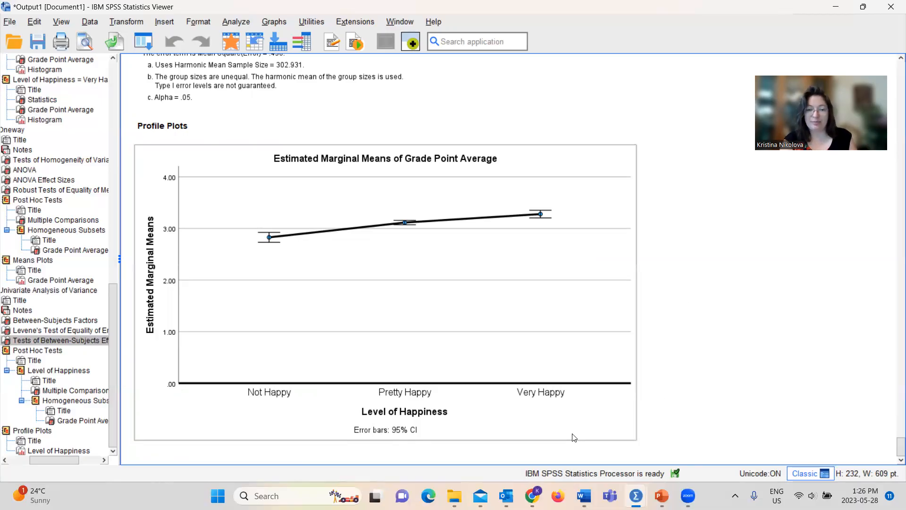
pyautogui.click(602, 438)
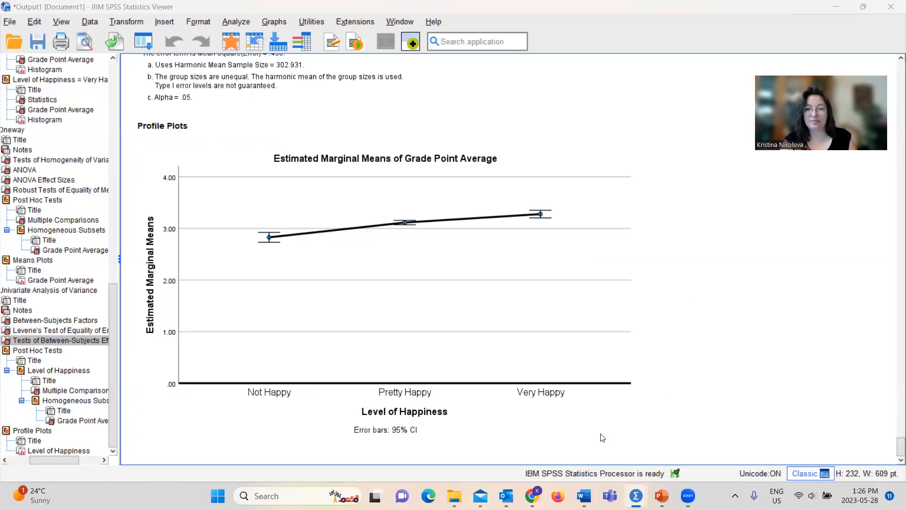